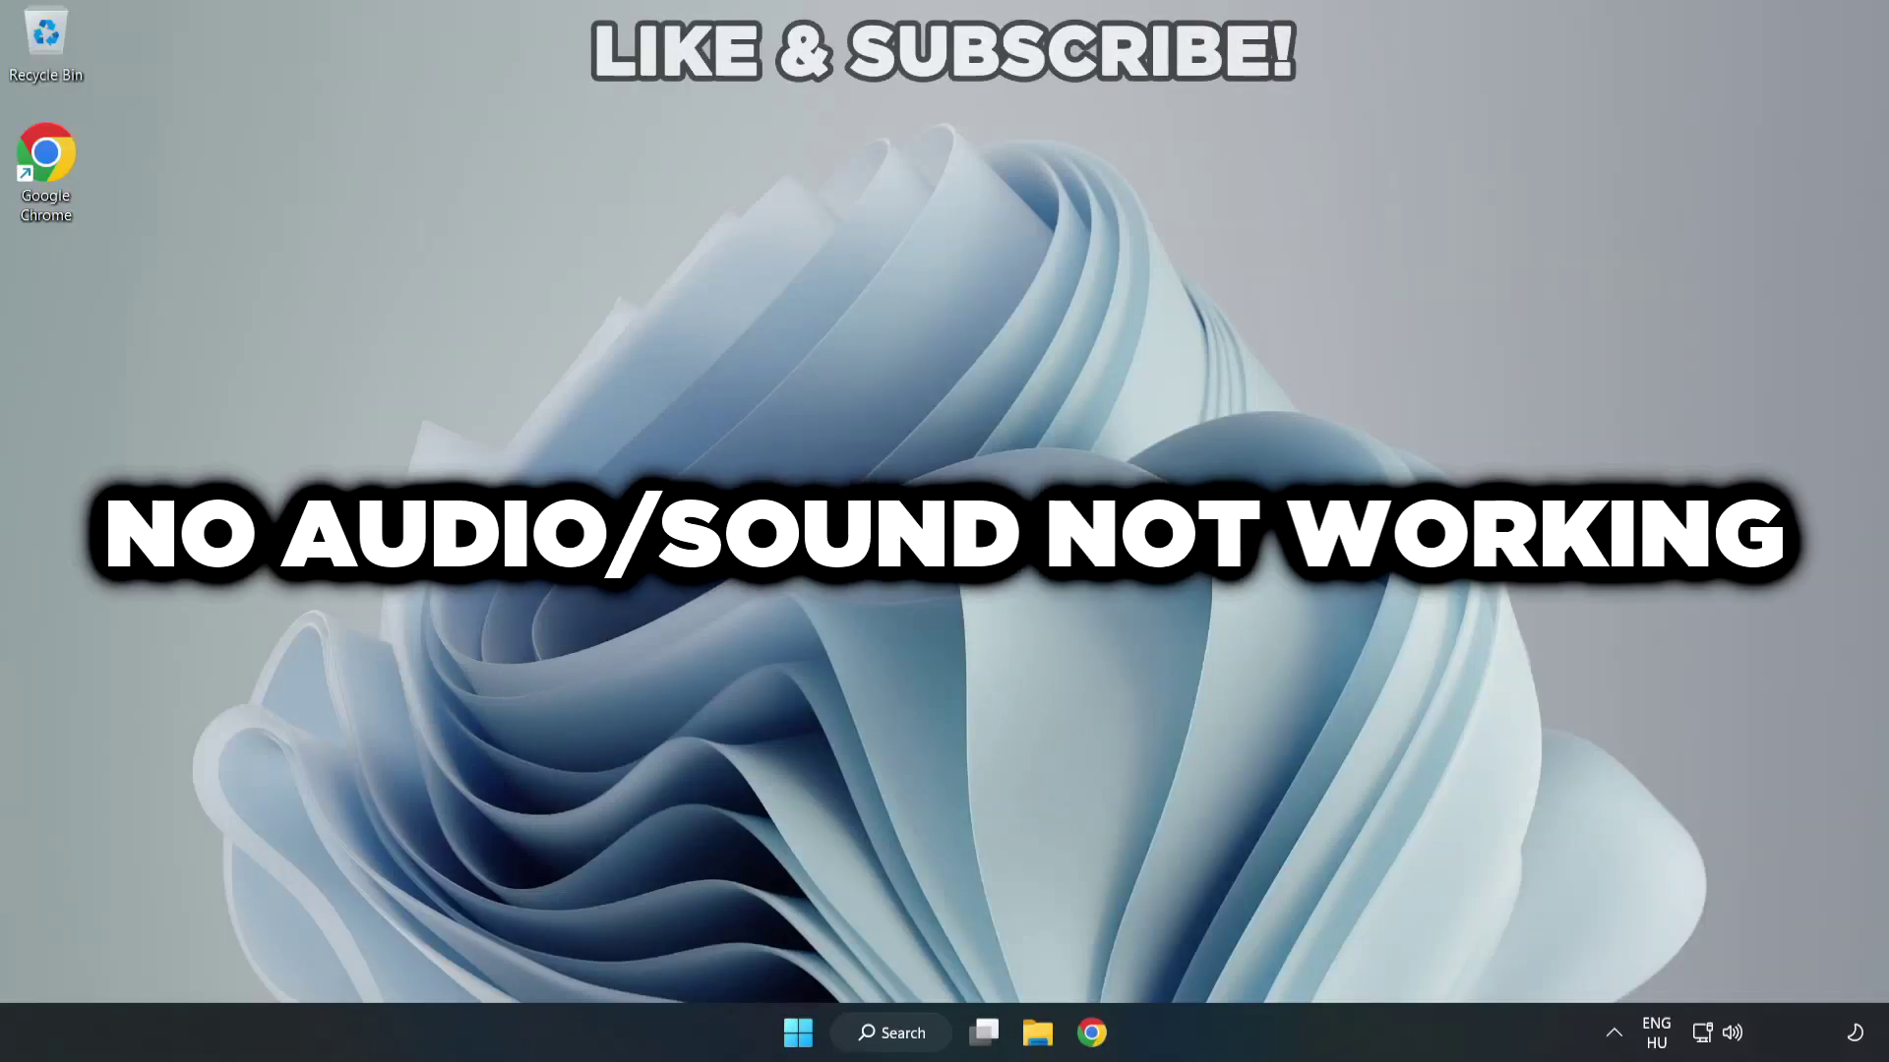
- Switch the audio output from CABLE Input to Speakers (High Definition Audio Device) in Quick Settings
click(1734, 1036)
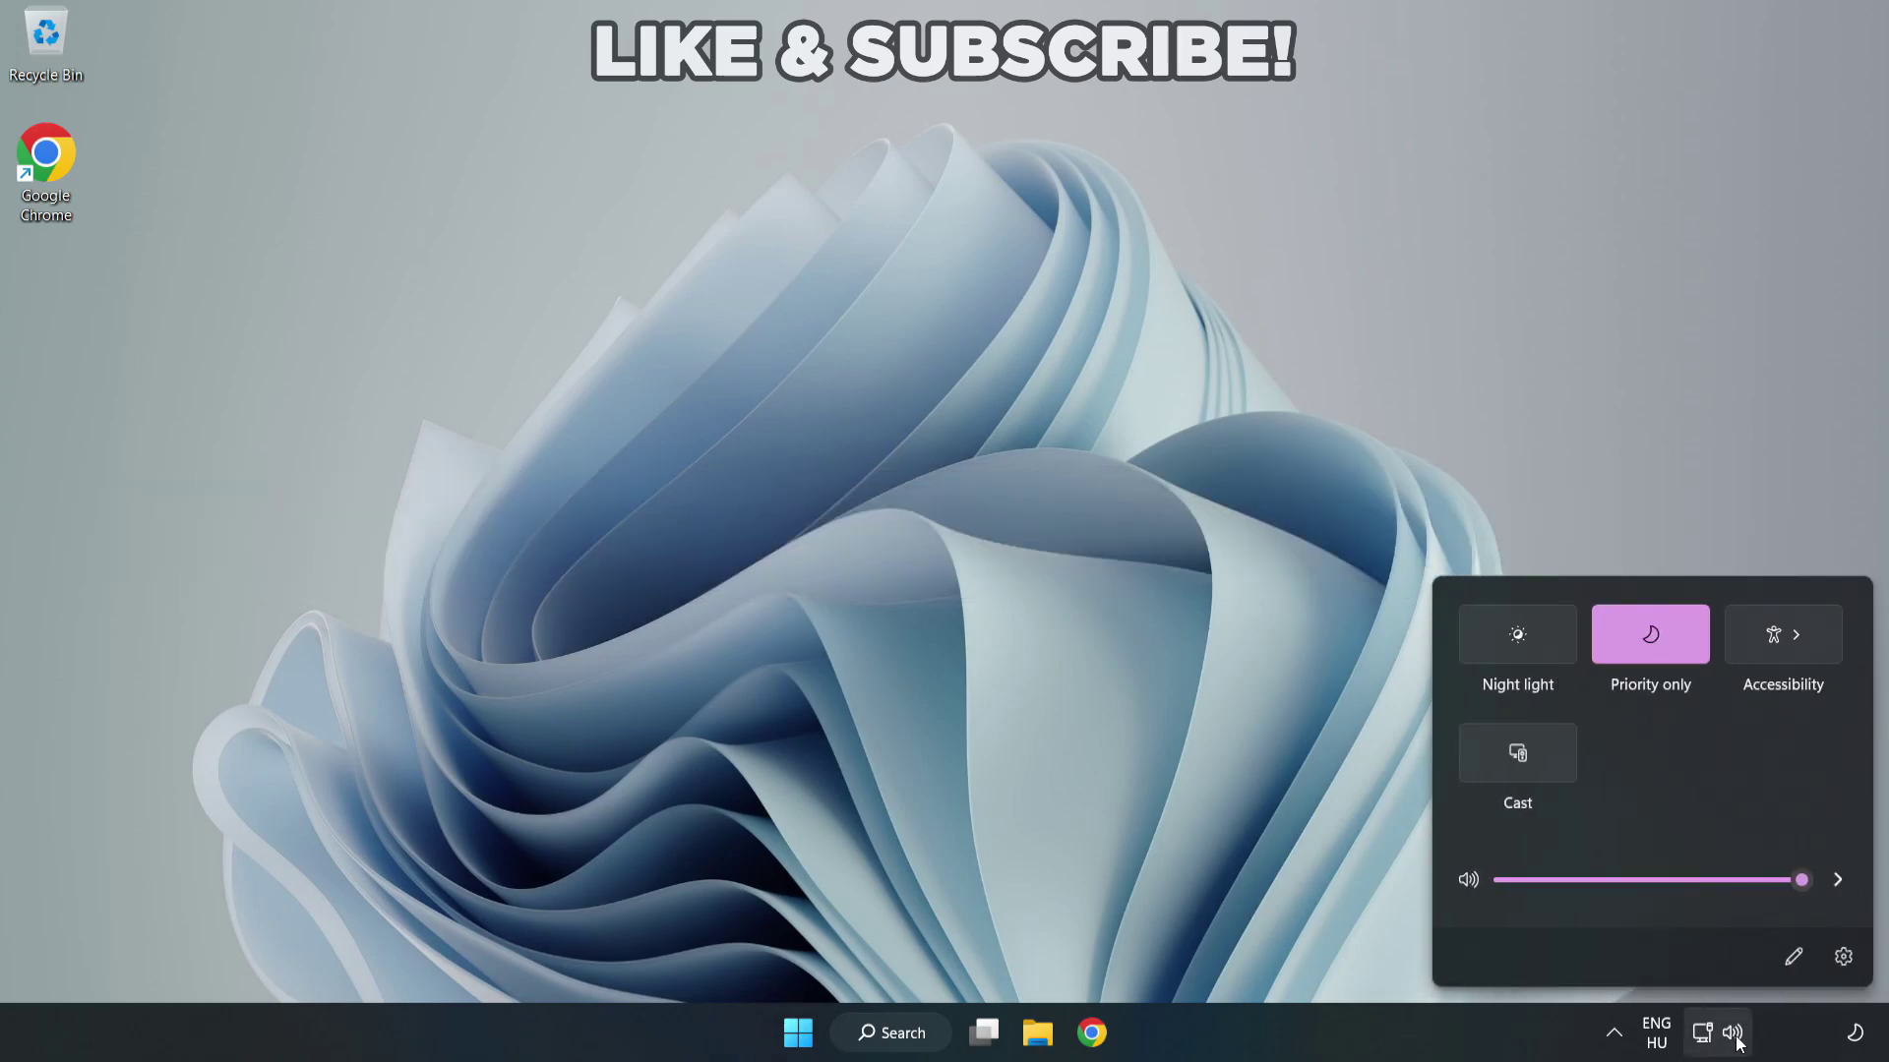
click(1835, 883)
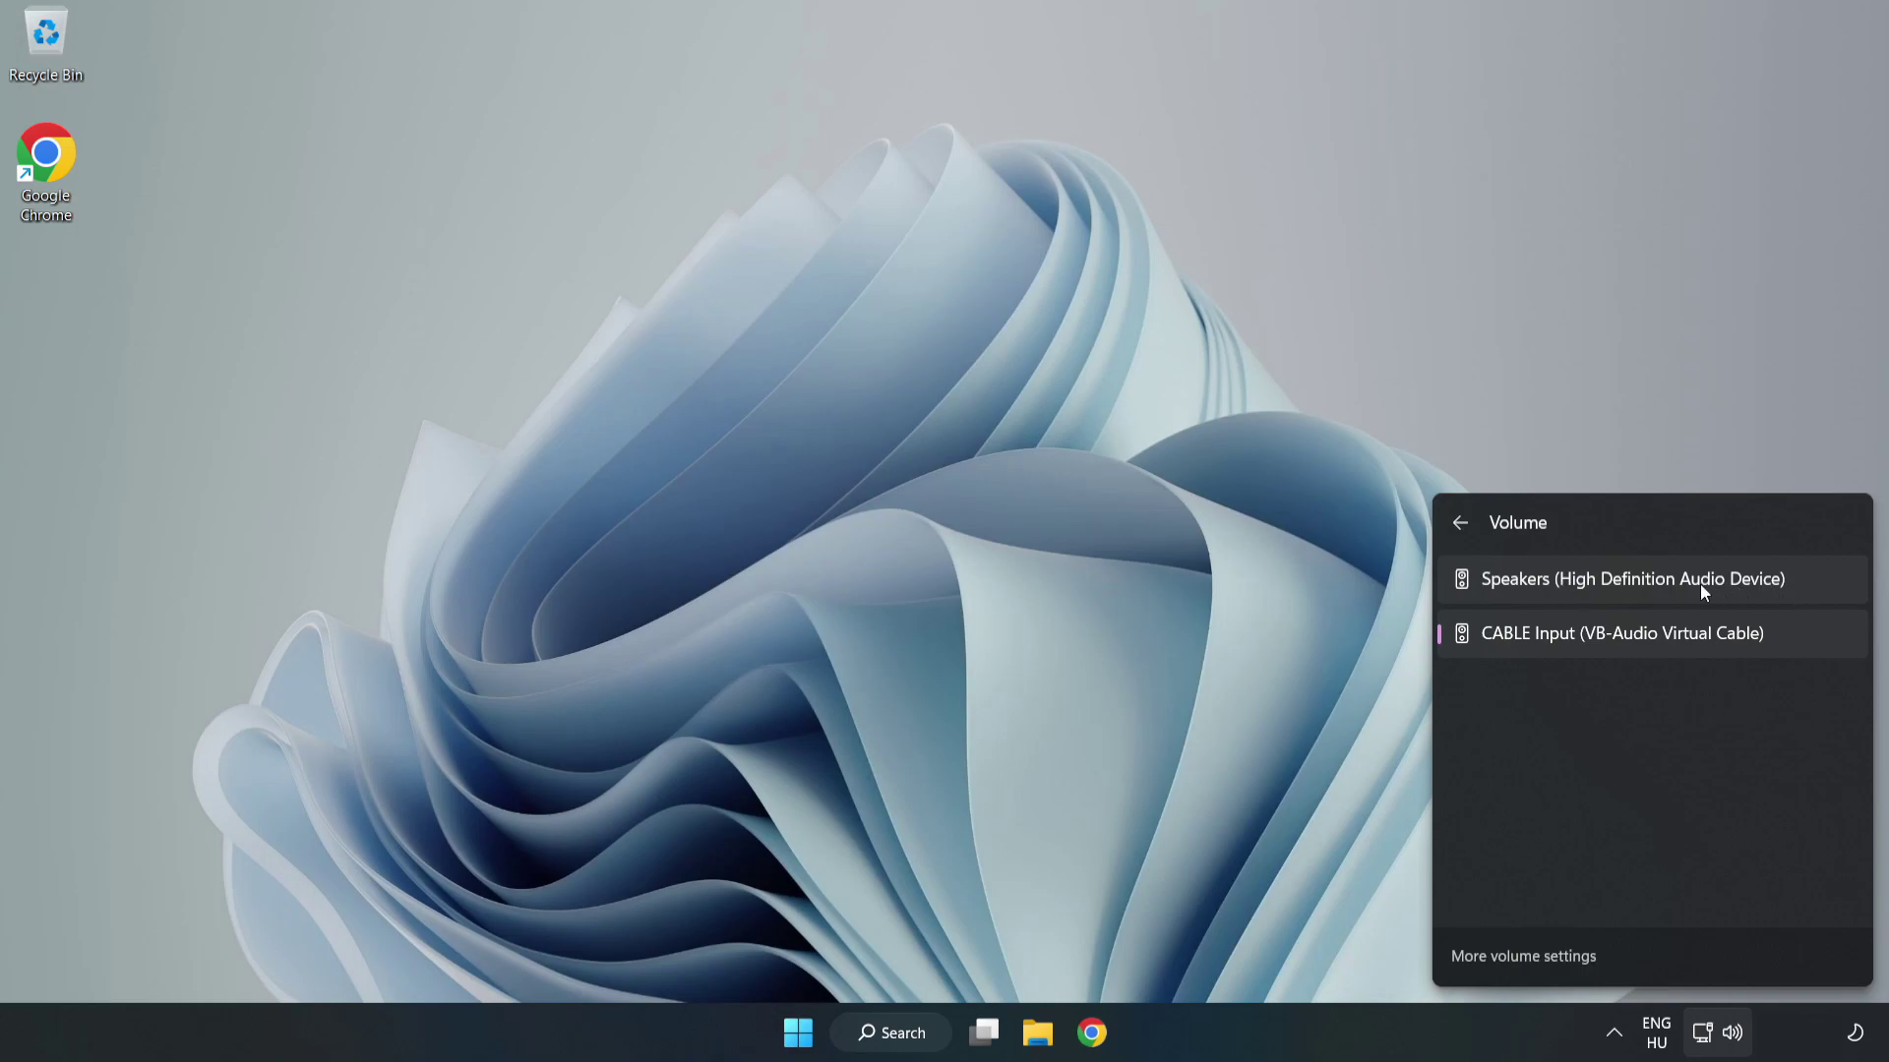
click(1819, 580)
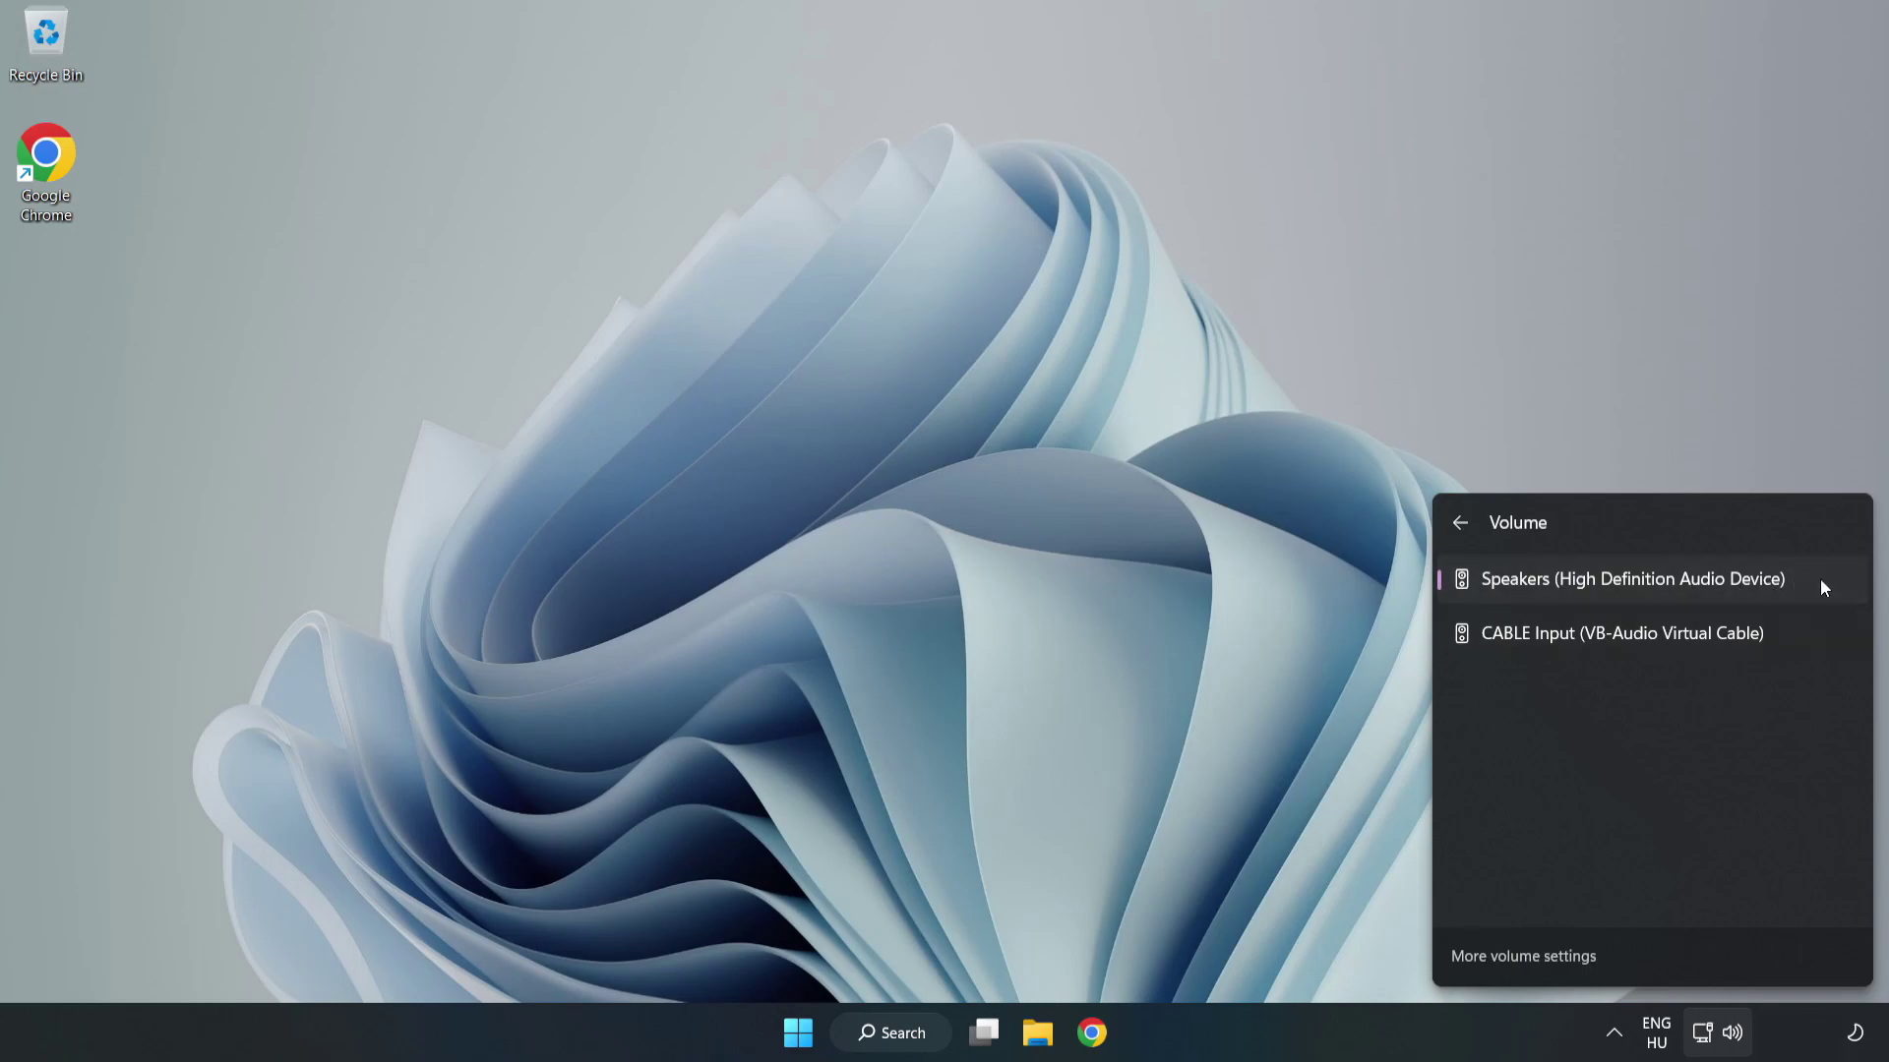
click(917, 507)
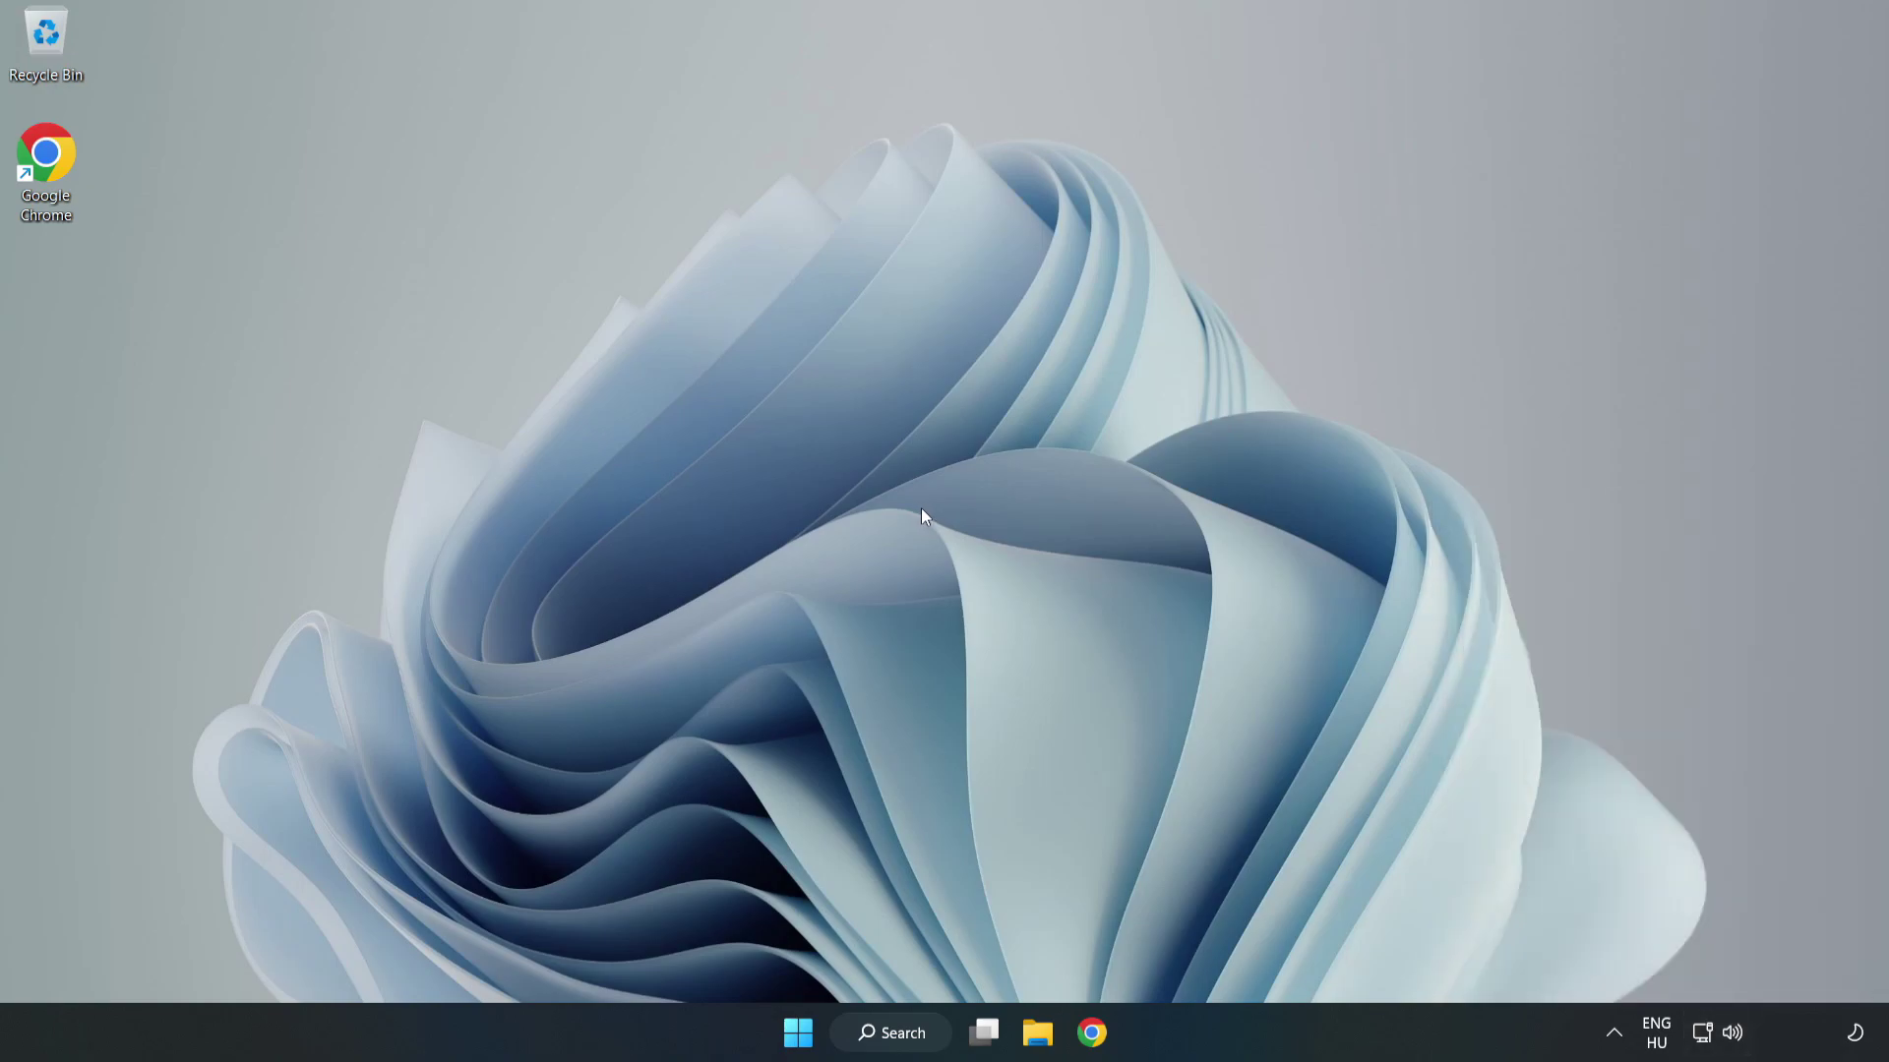
- Reset sound devices and app volumes to recommended defaults in the Volume mixer, then close Settings
right_click(1734, 1034)
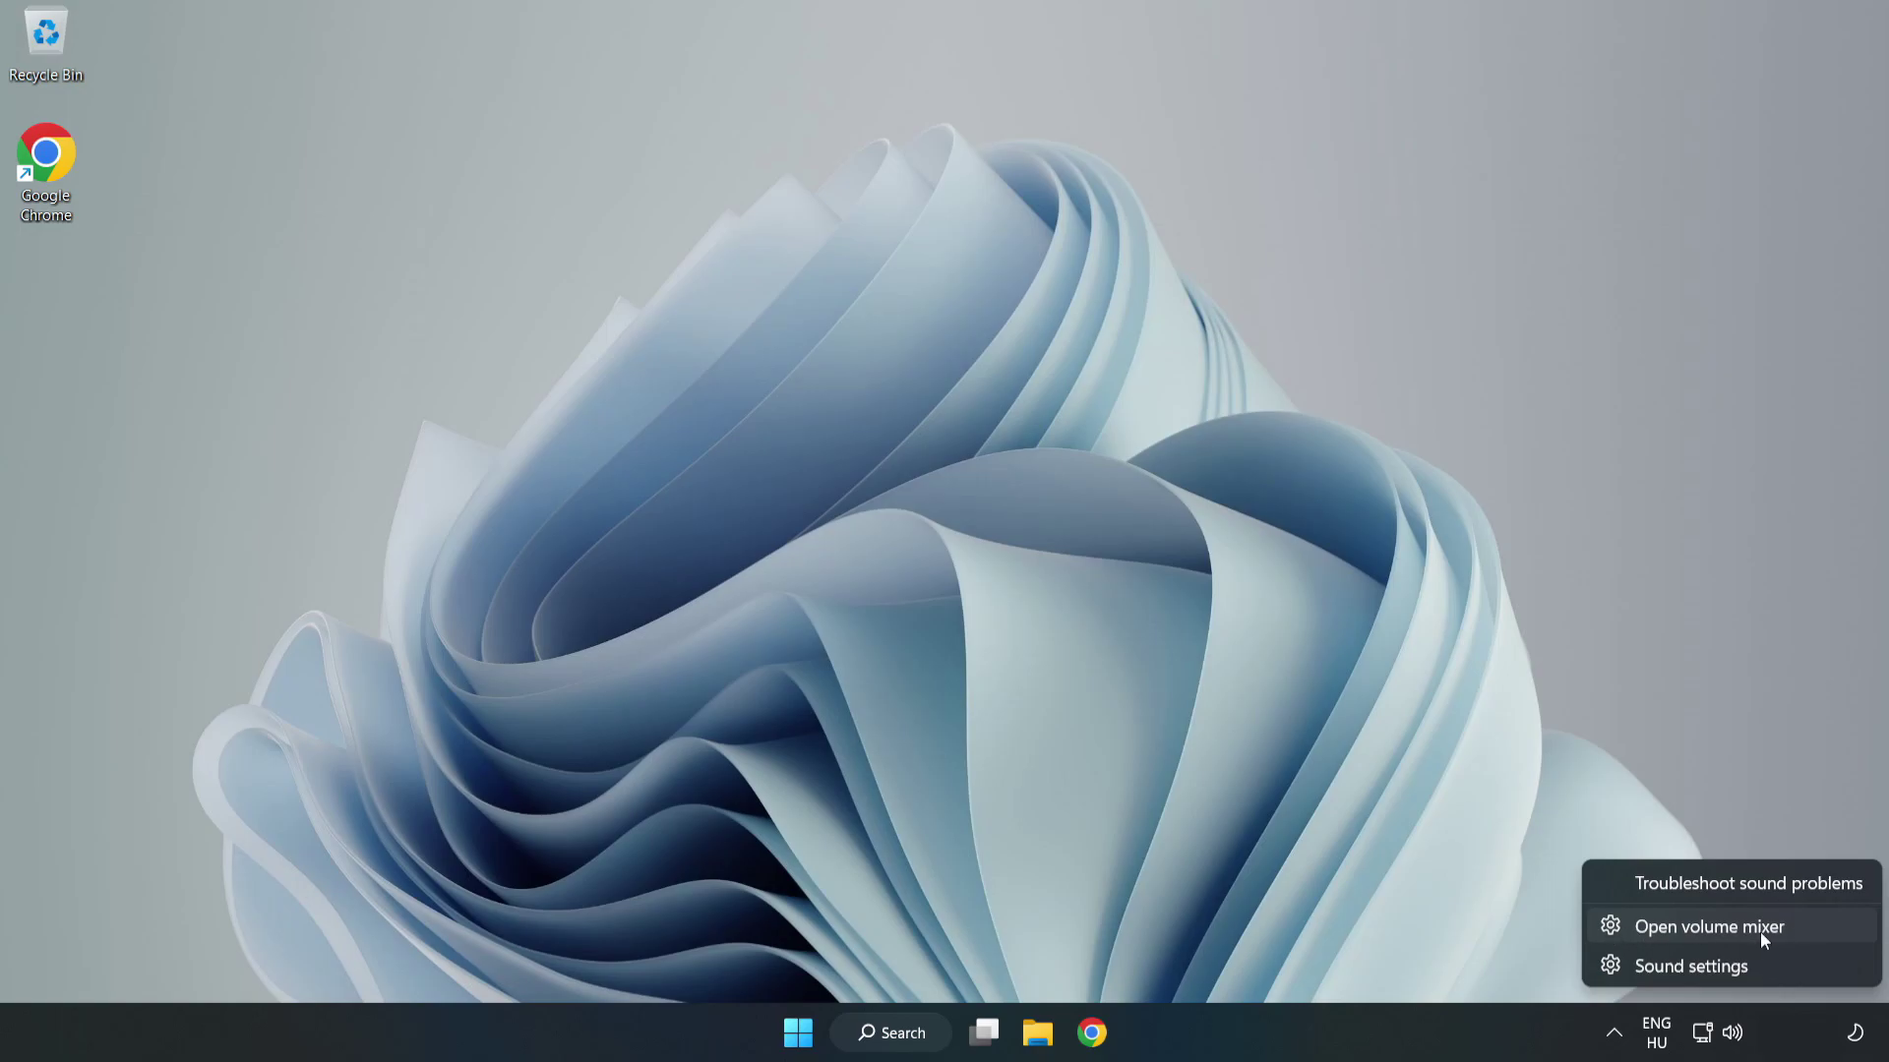
click(1812, 935)
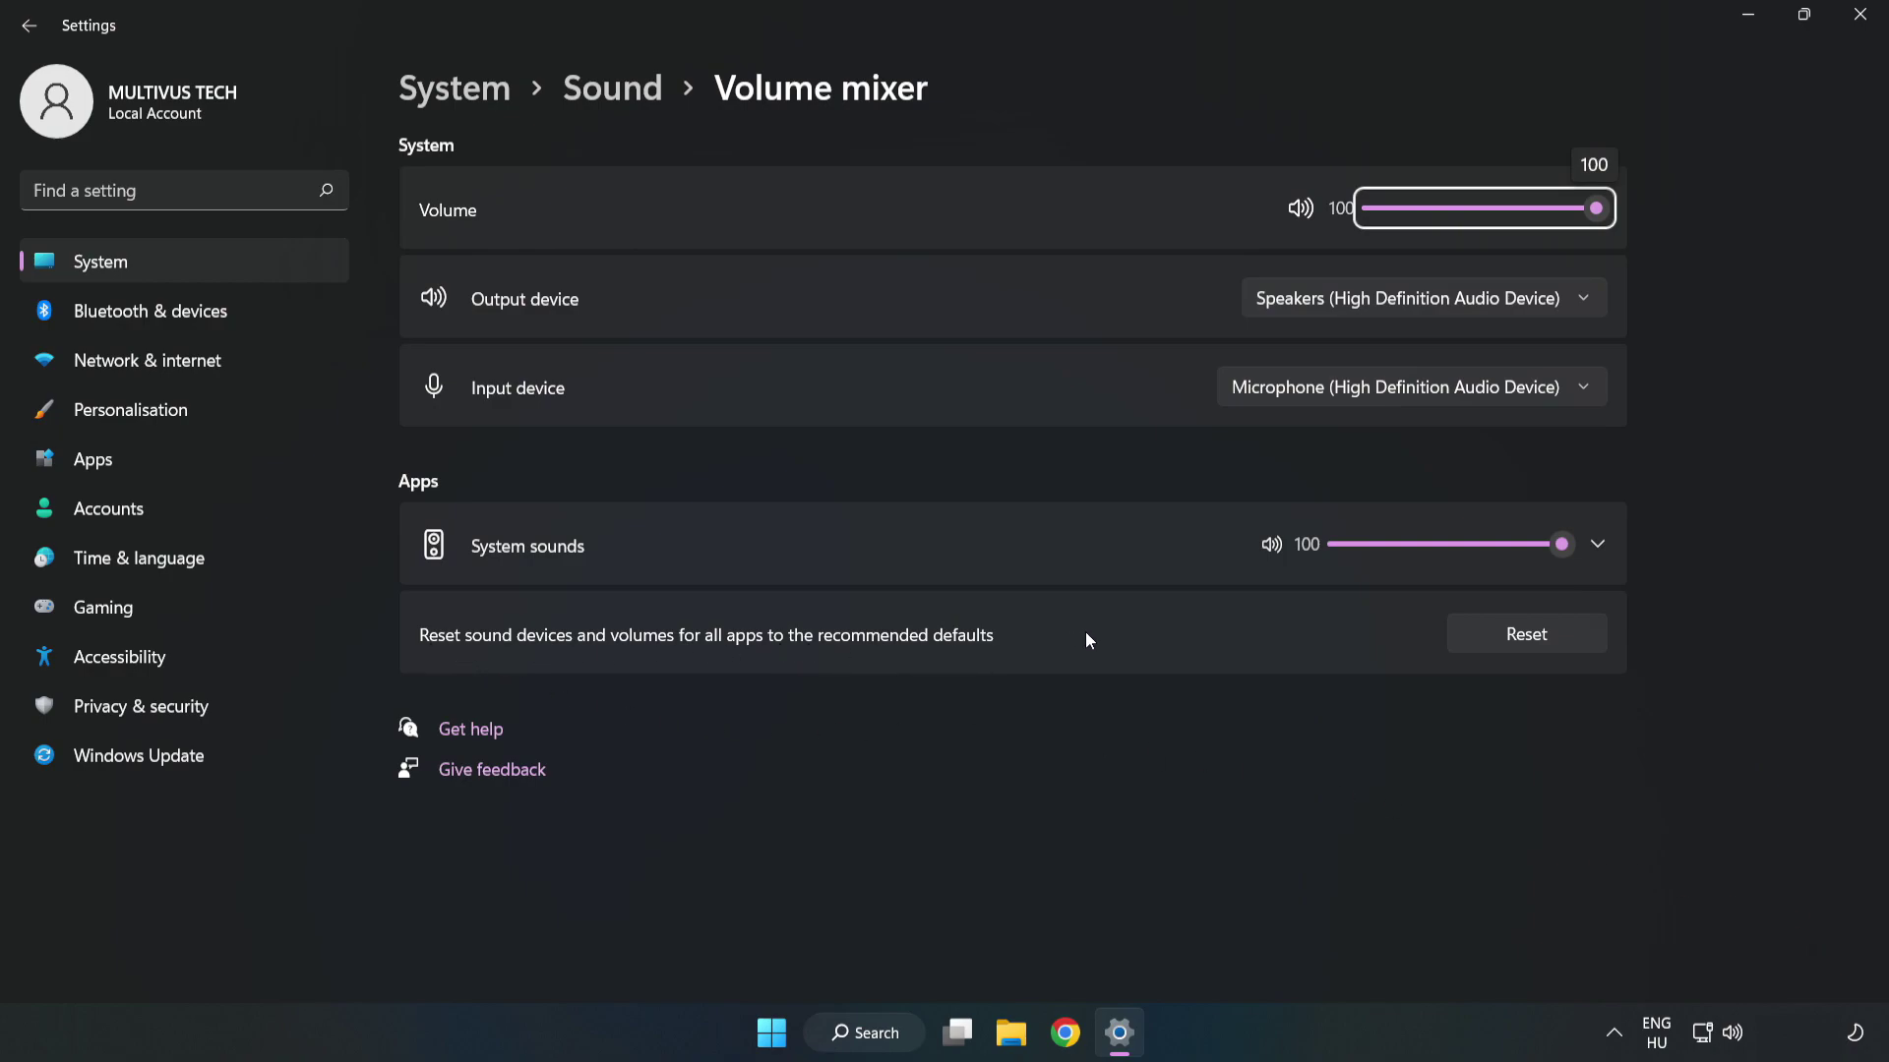
click(1549, 645)
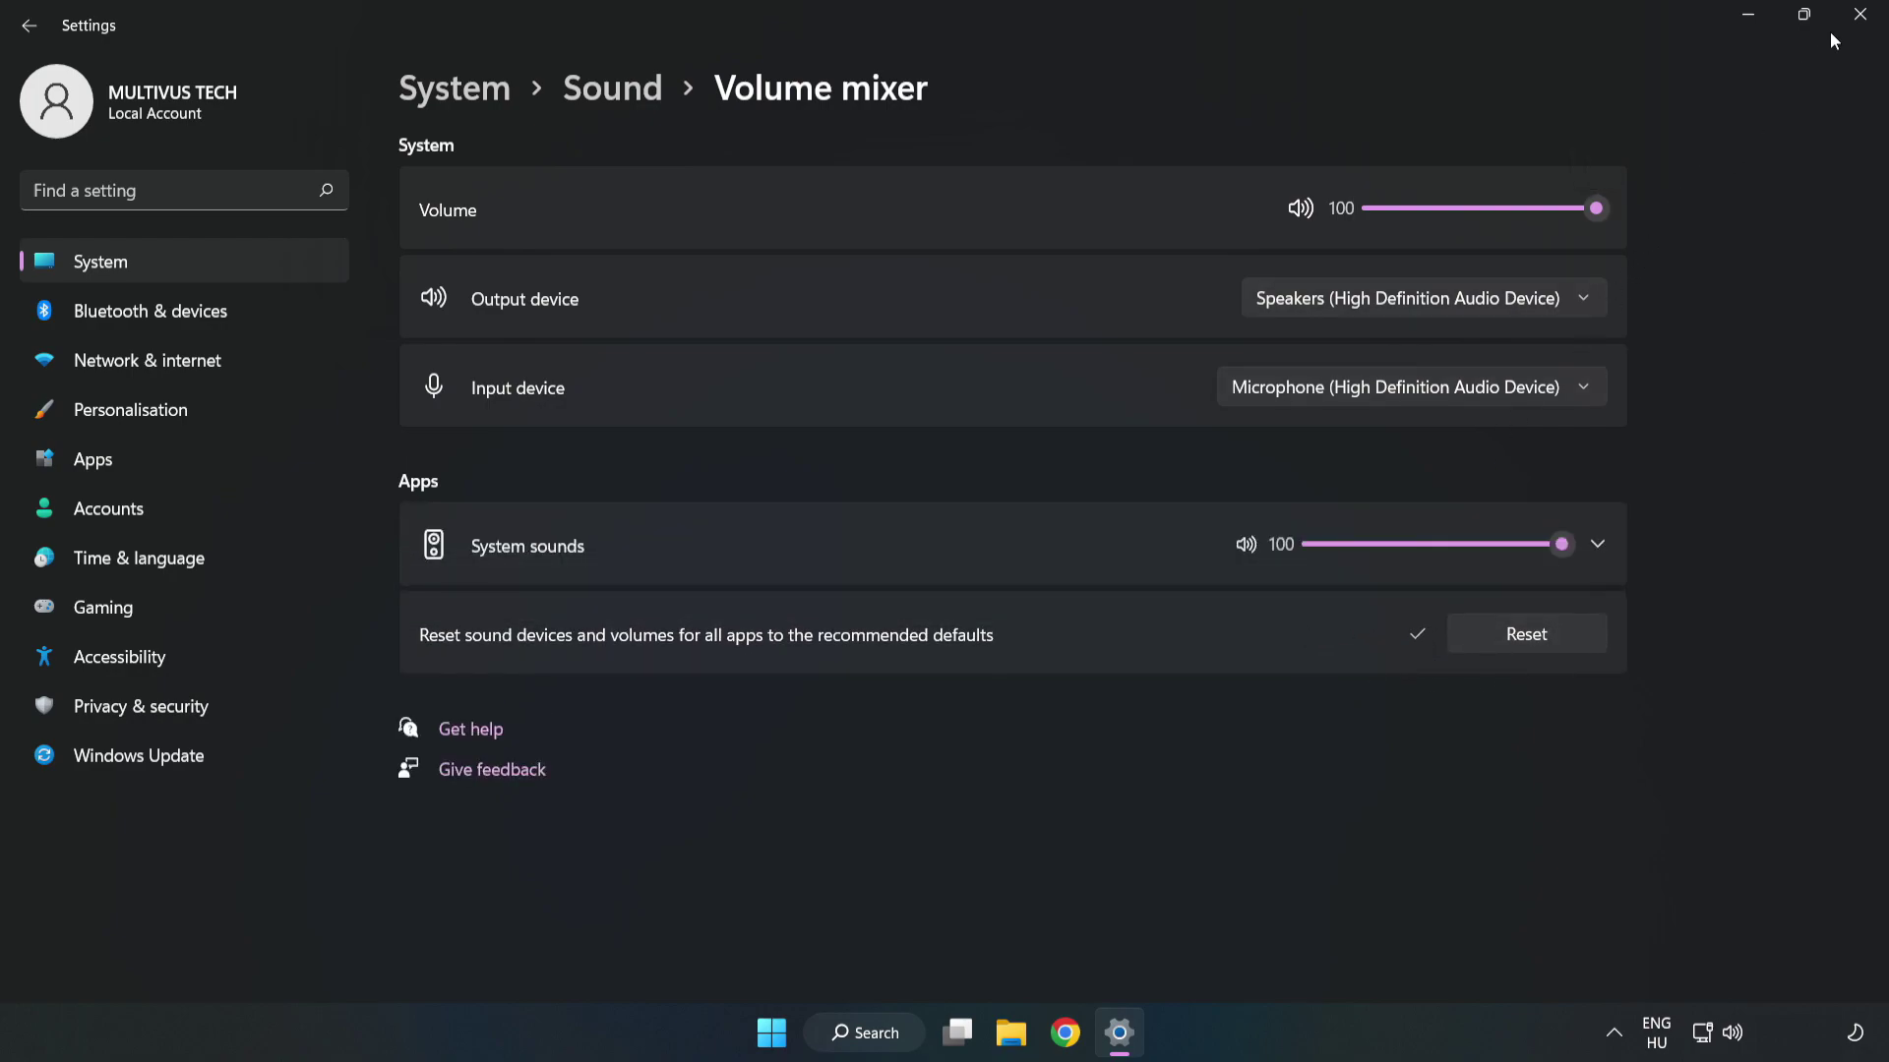
click(1857, 20)
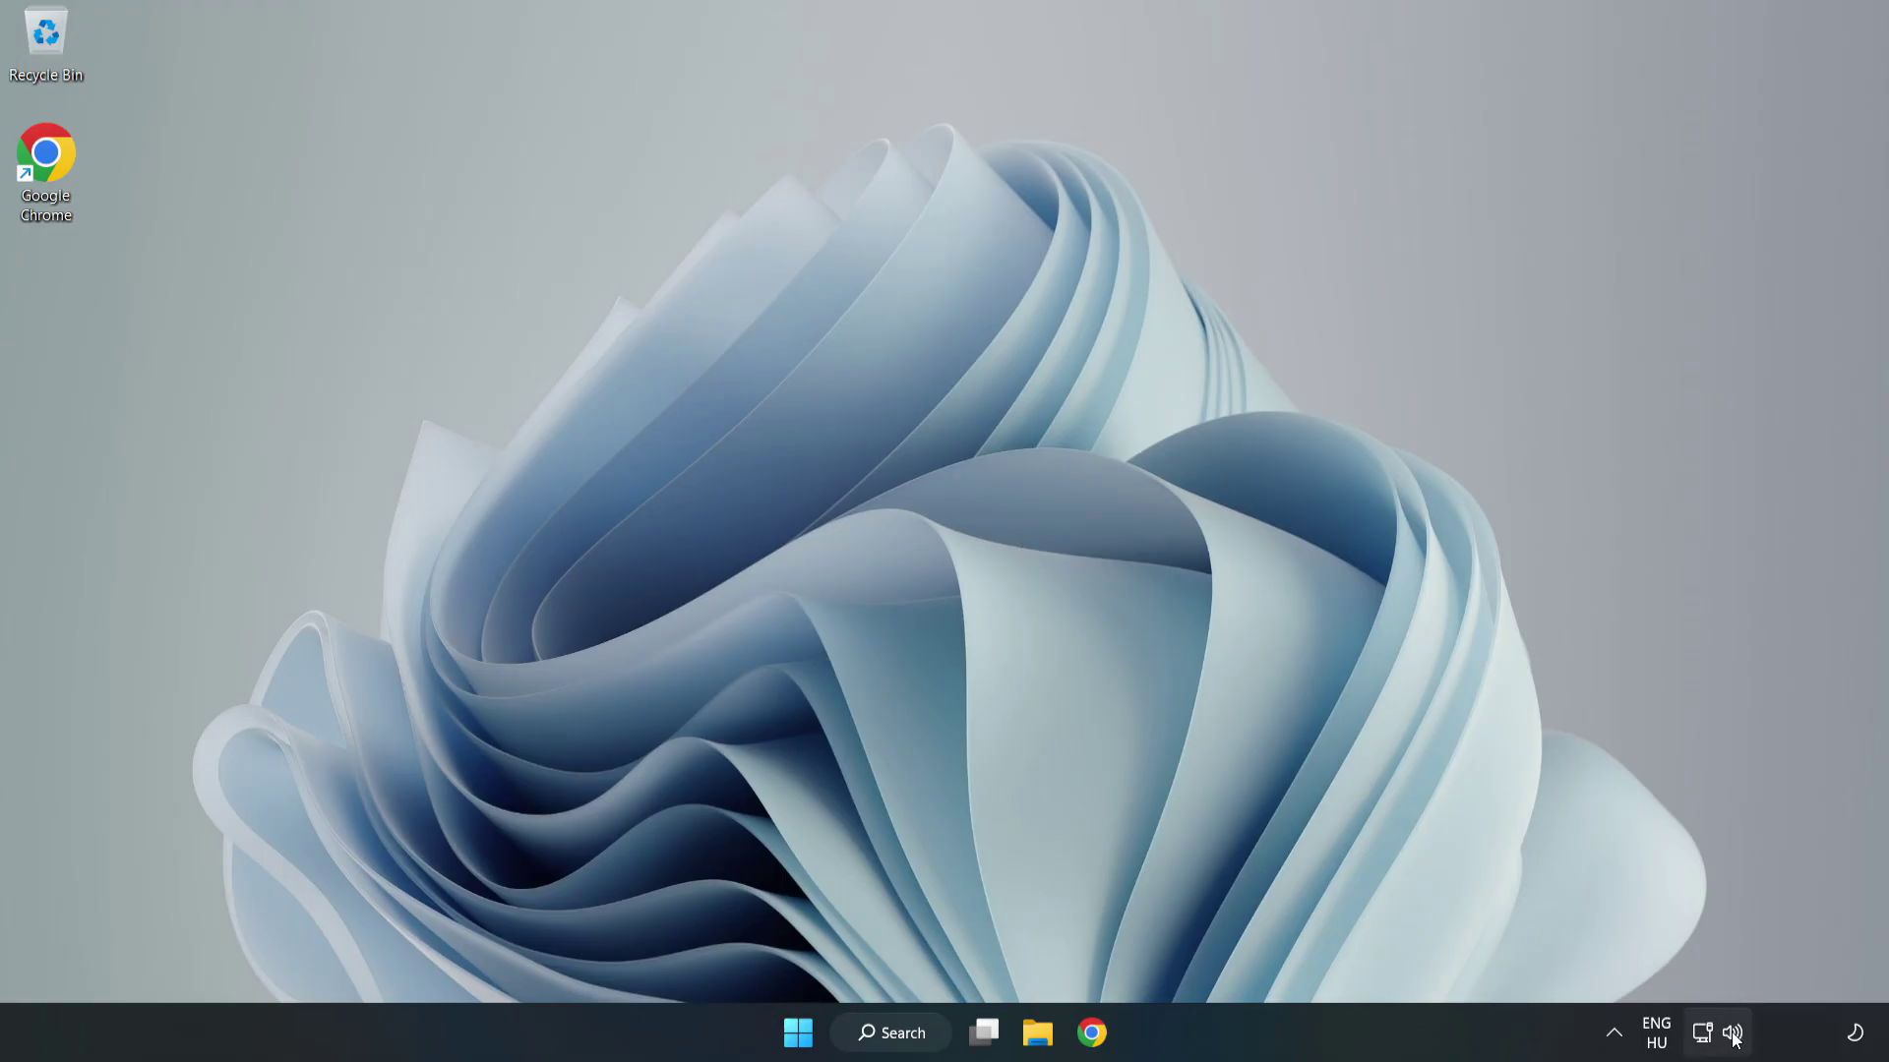
- Open the Sound settings page from the tray icon and scroll down to the Advanced section
right_click(1734, 1037)
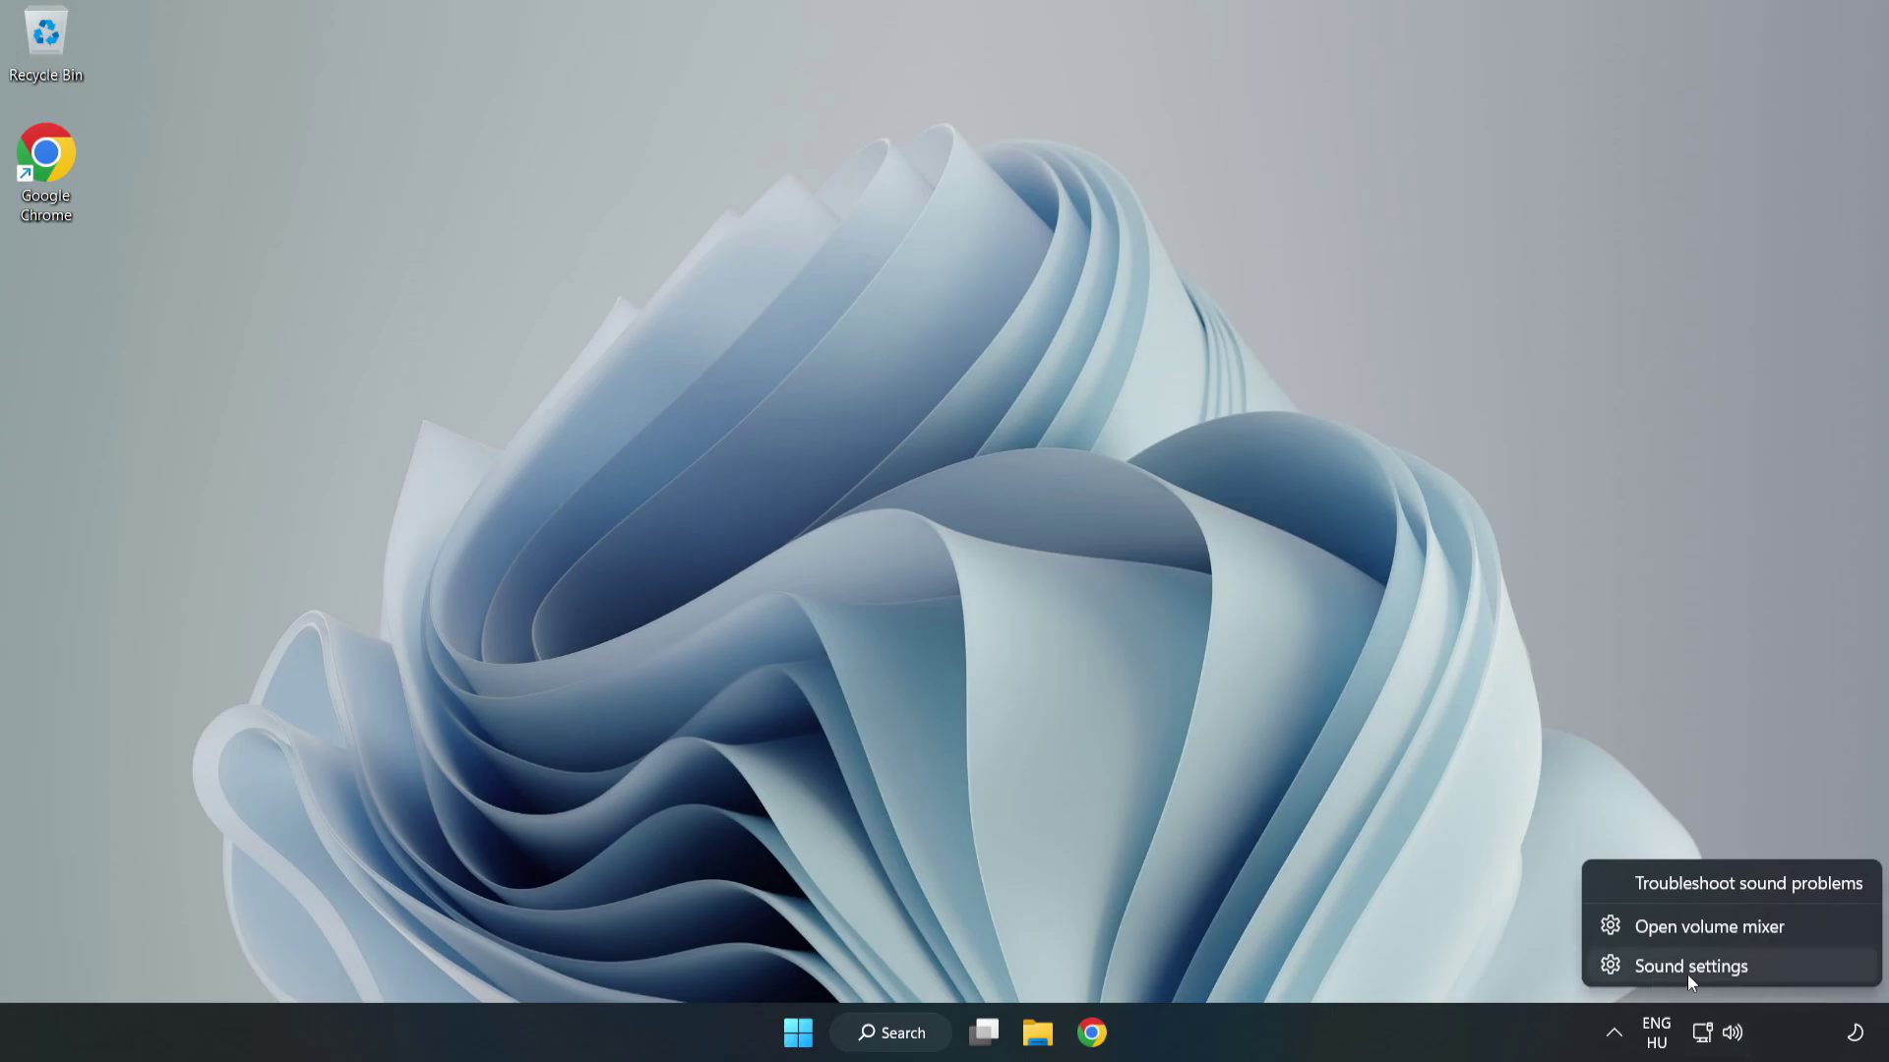
click(1758, 972)
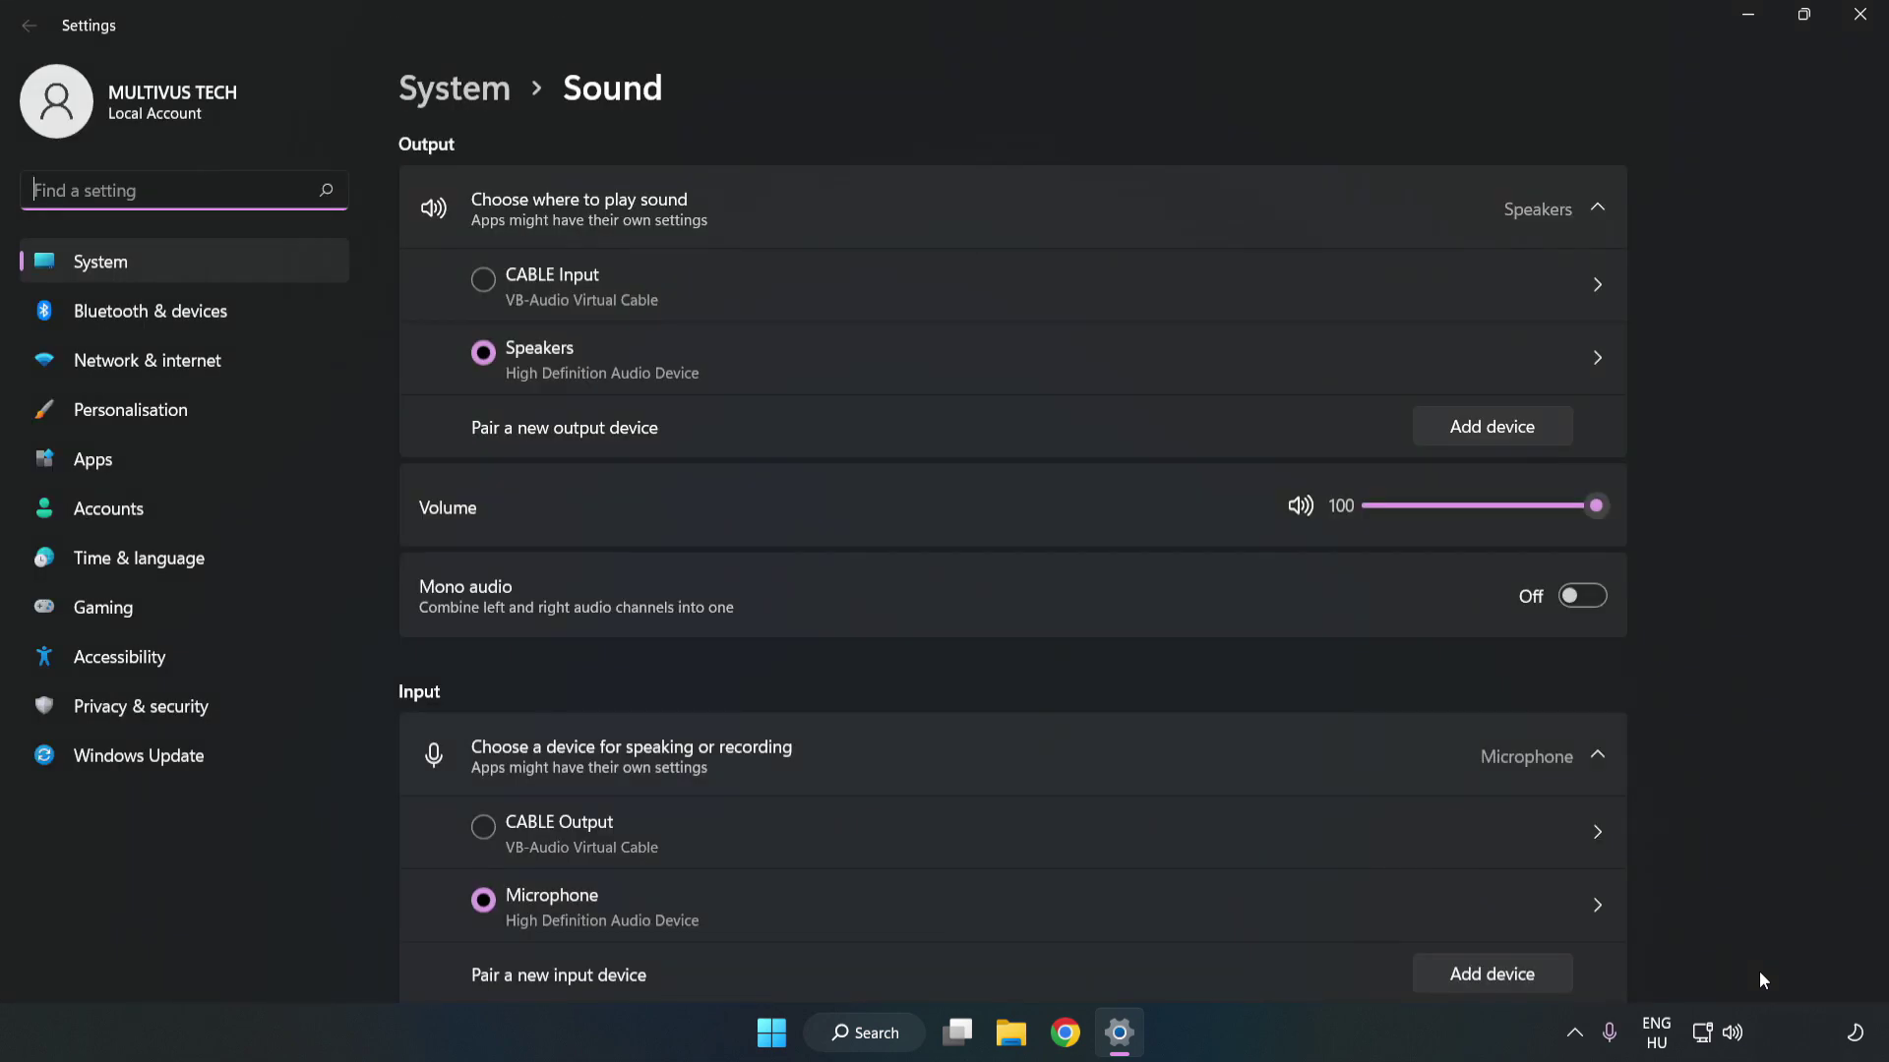
click(1597, 506)
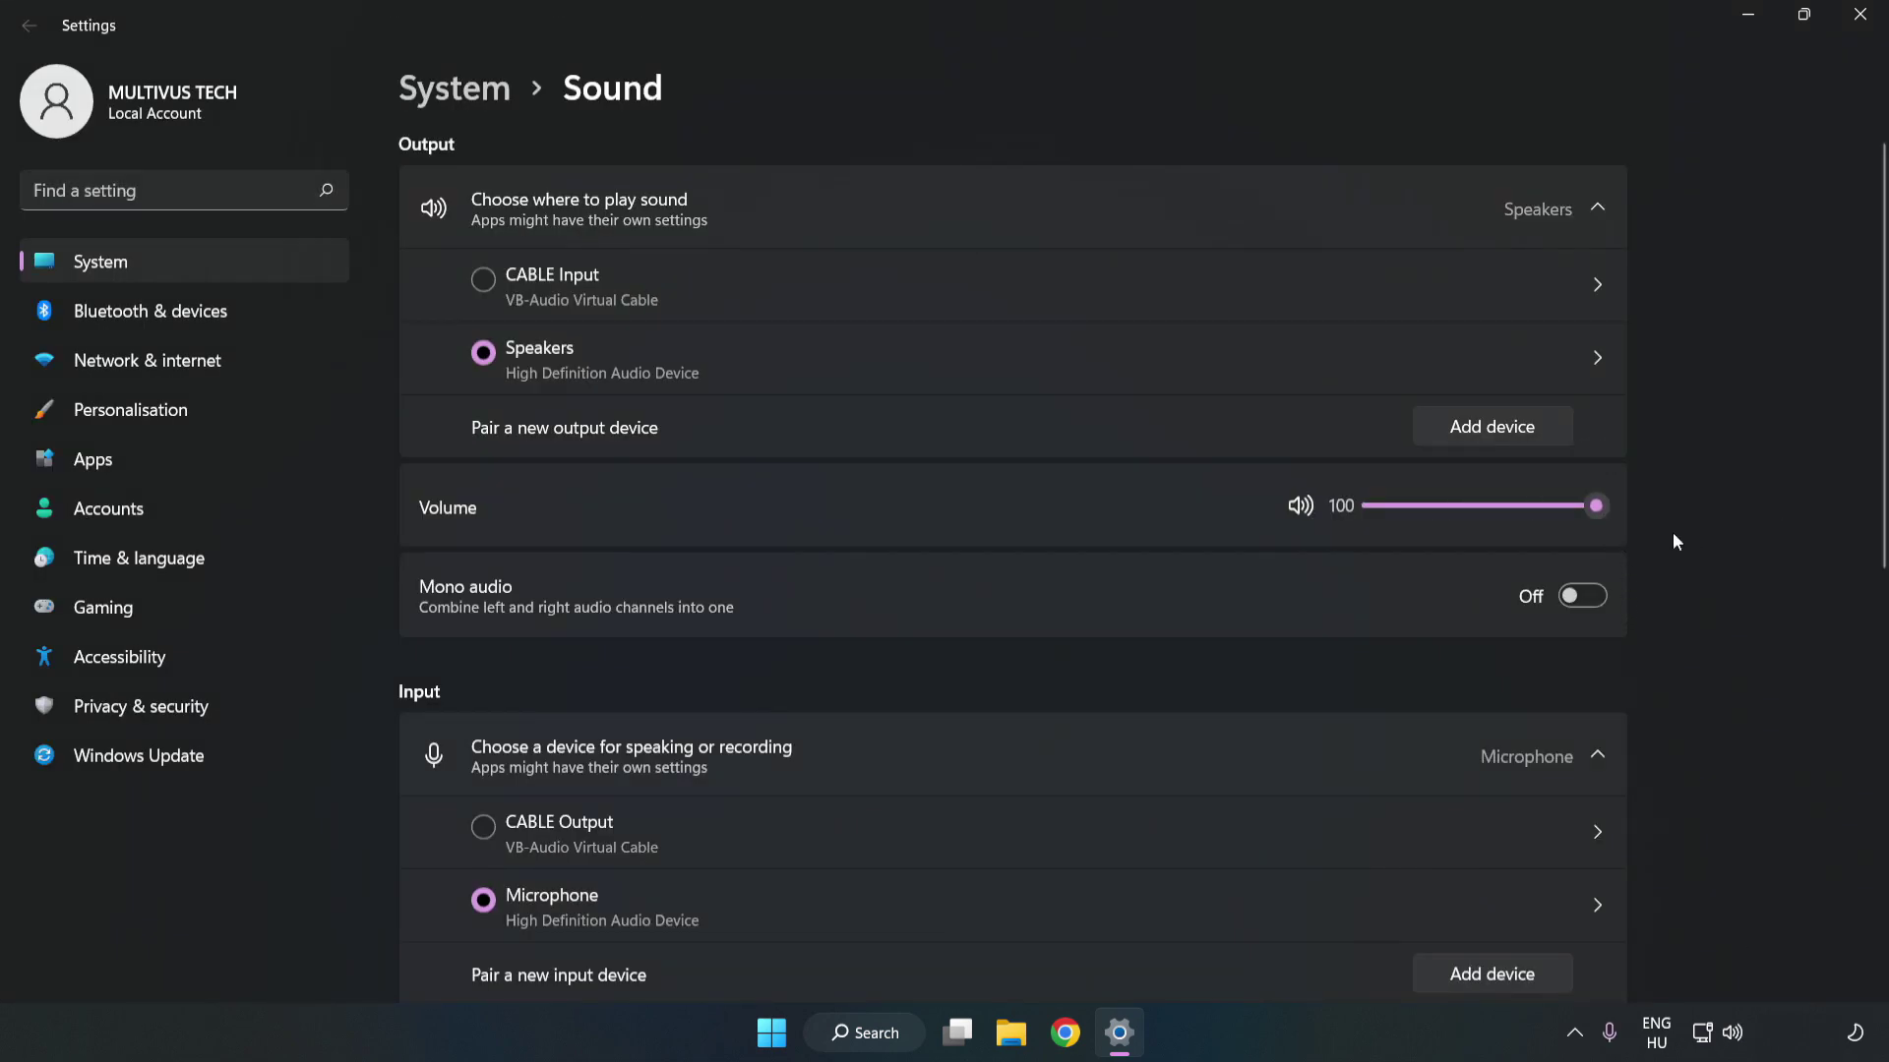
scroll(1841, 470, down, 5)
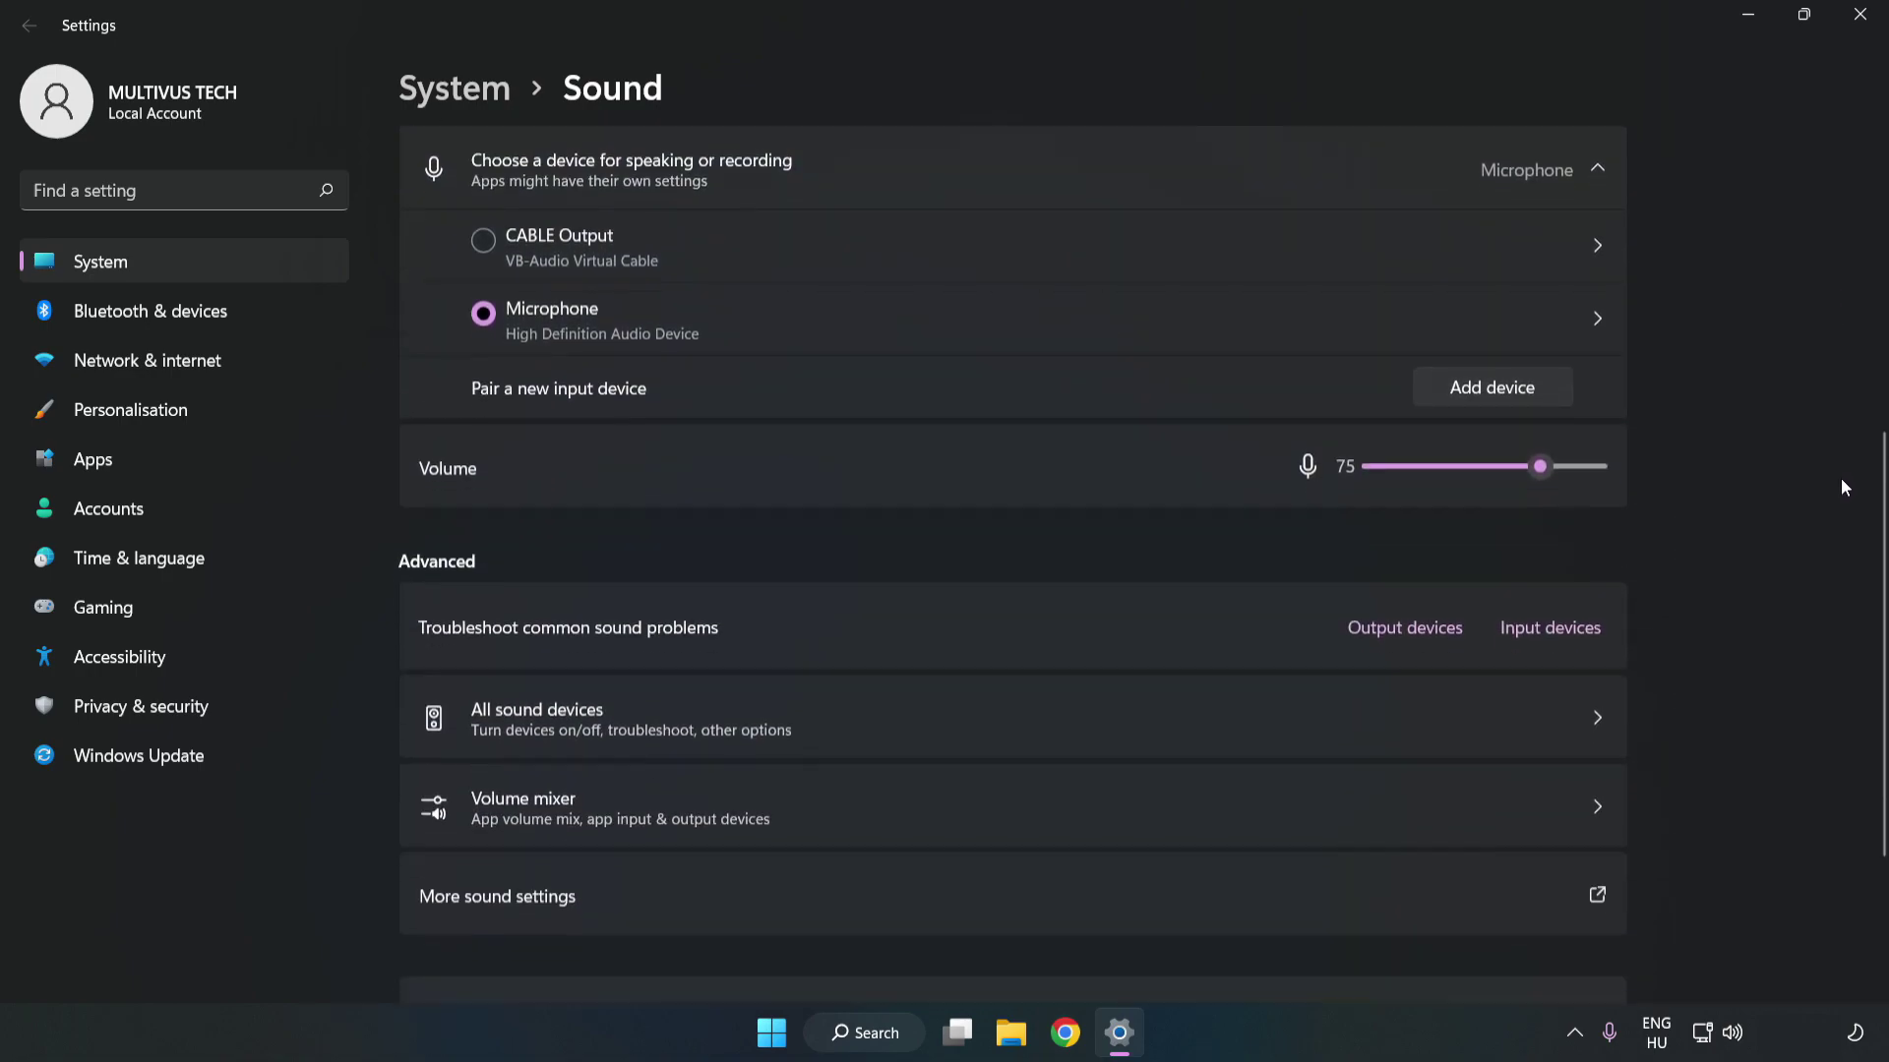
scroll(1843, 488, down, 1)
scroll(1839, 484, down, 1)
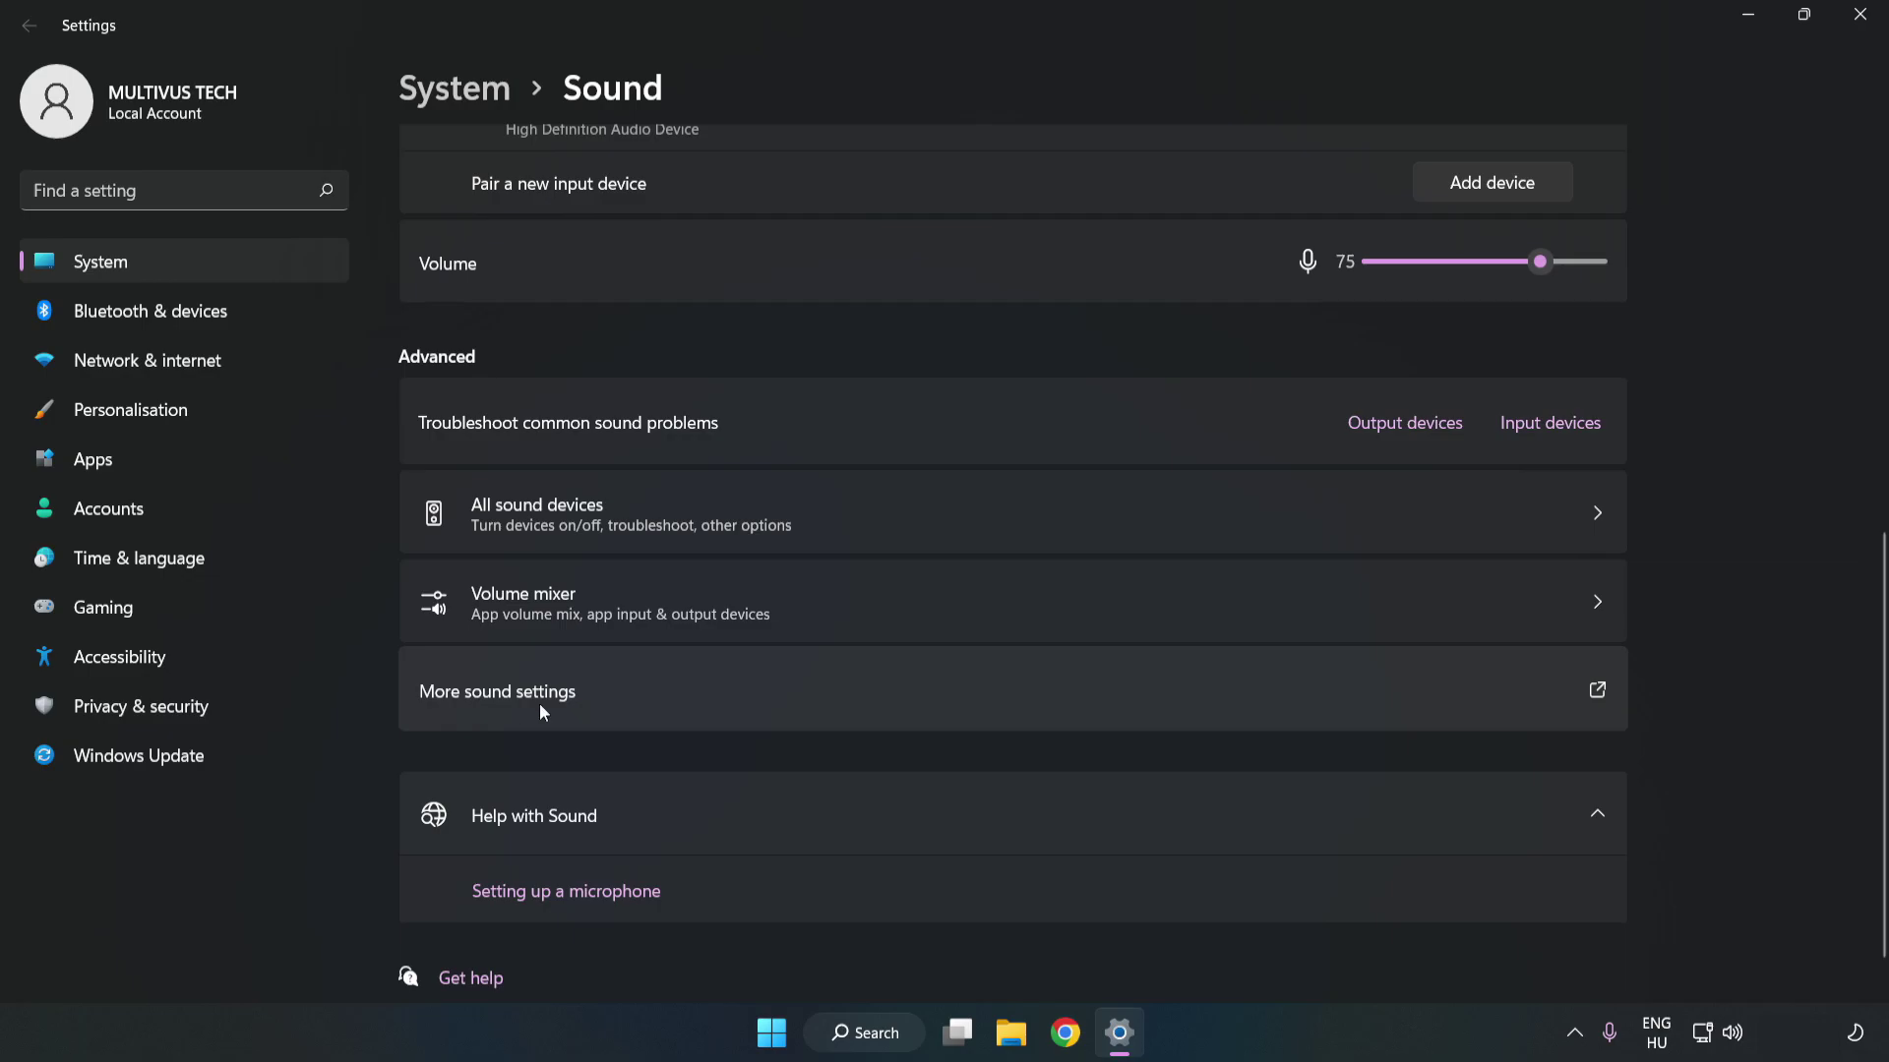
- Open the classic Sound dialog and disable the CABLE Input playback device, then select Speakers
click(822, 704)
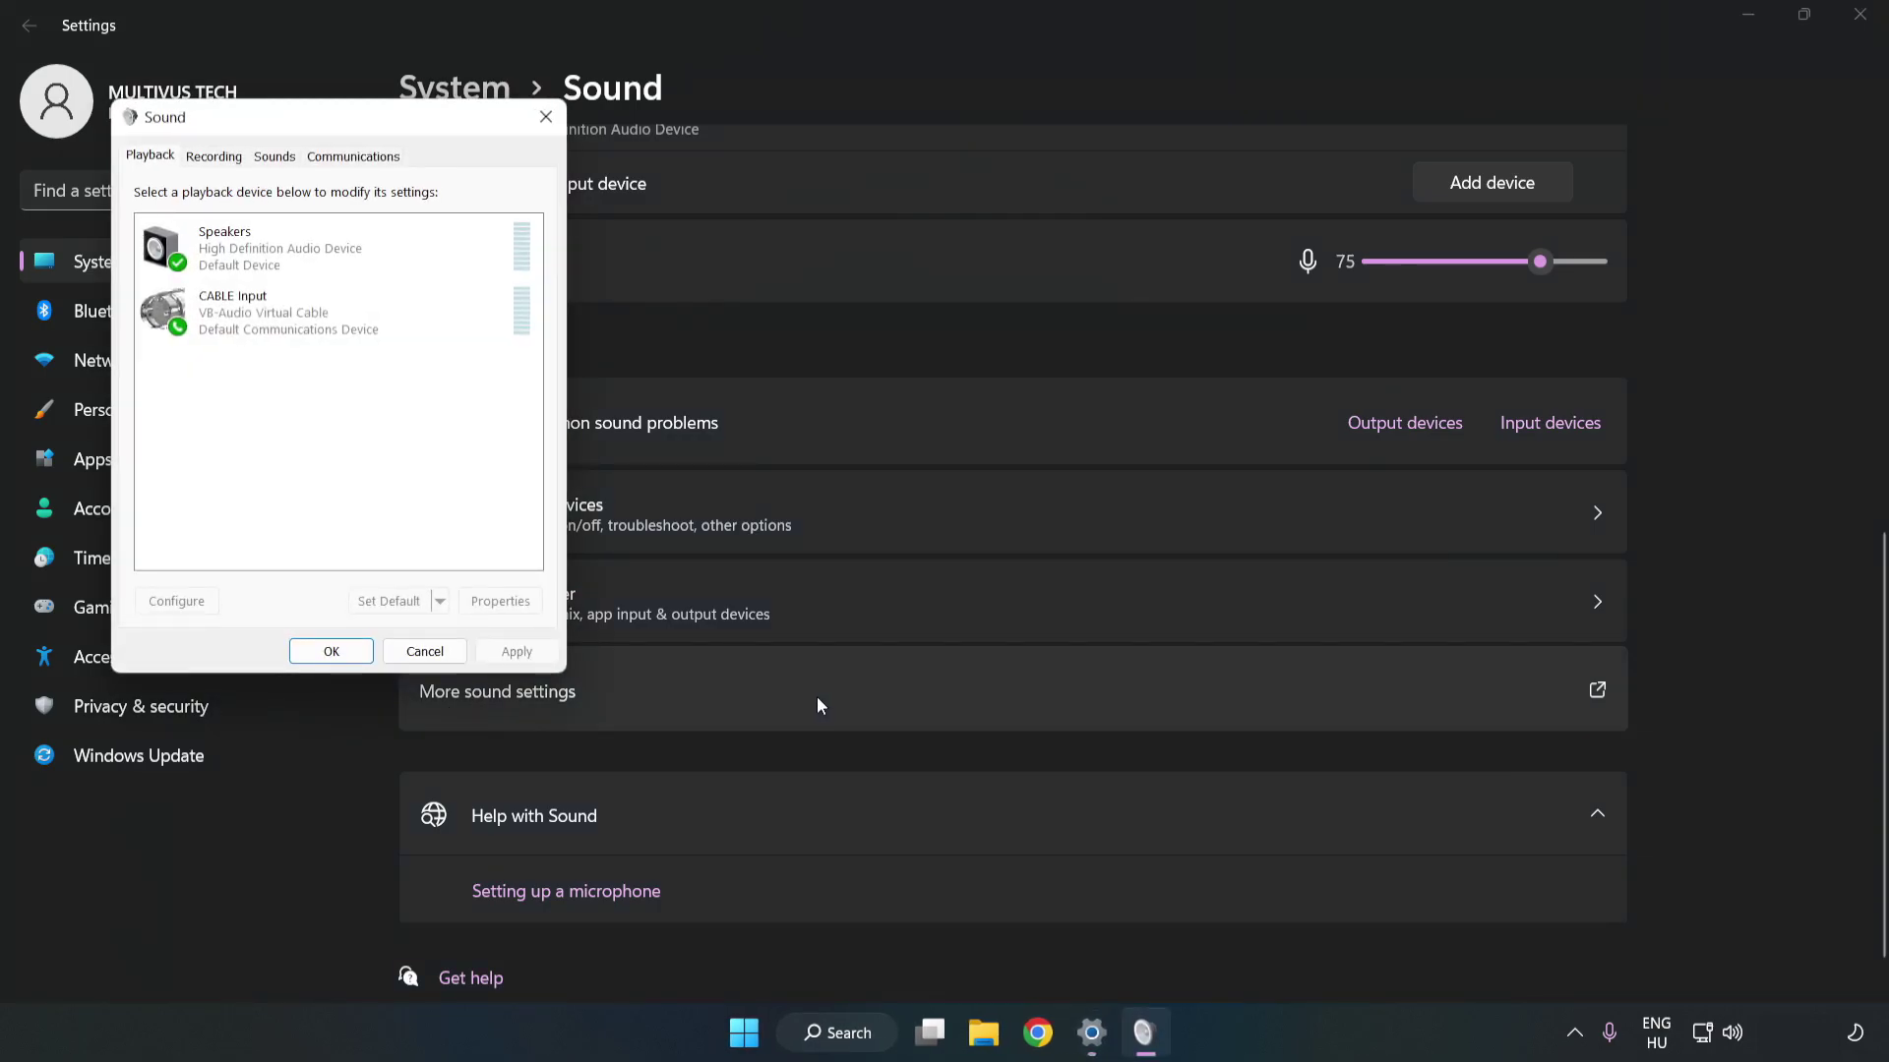
drag(397, 126, 974, 245)
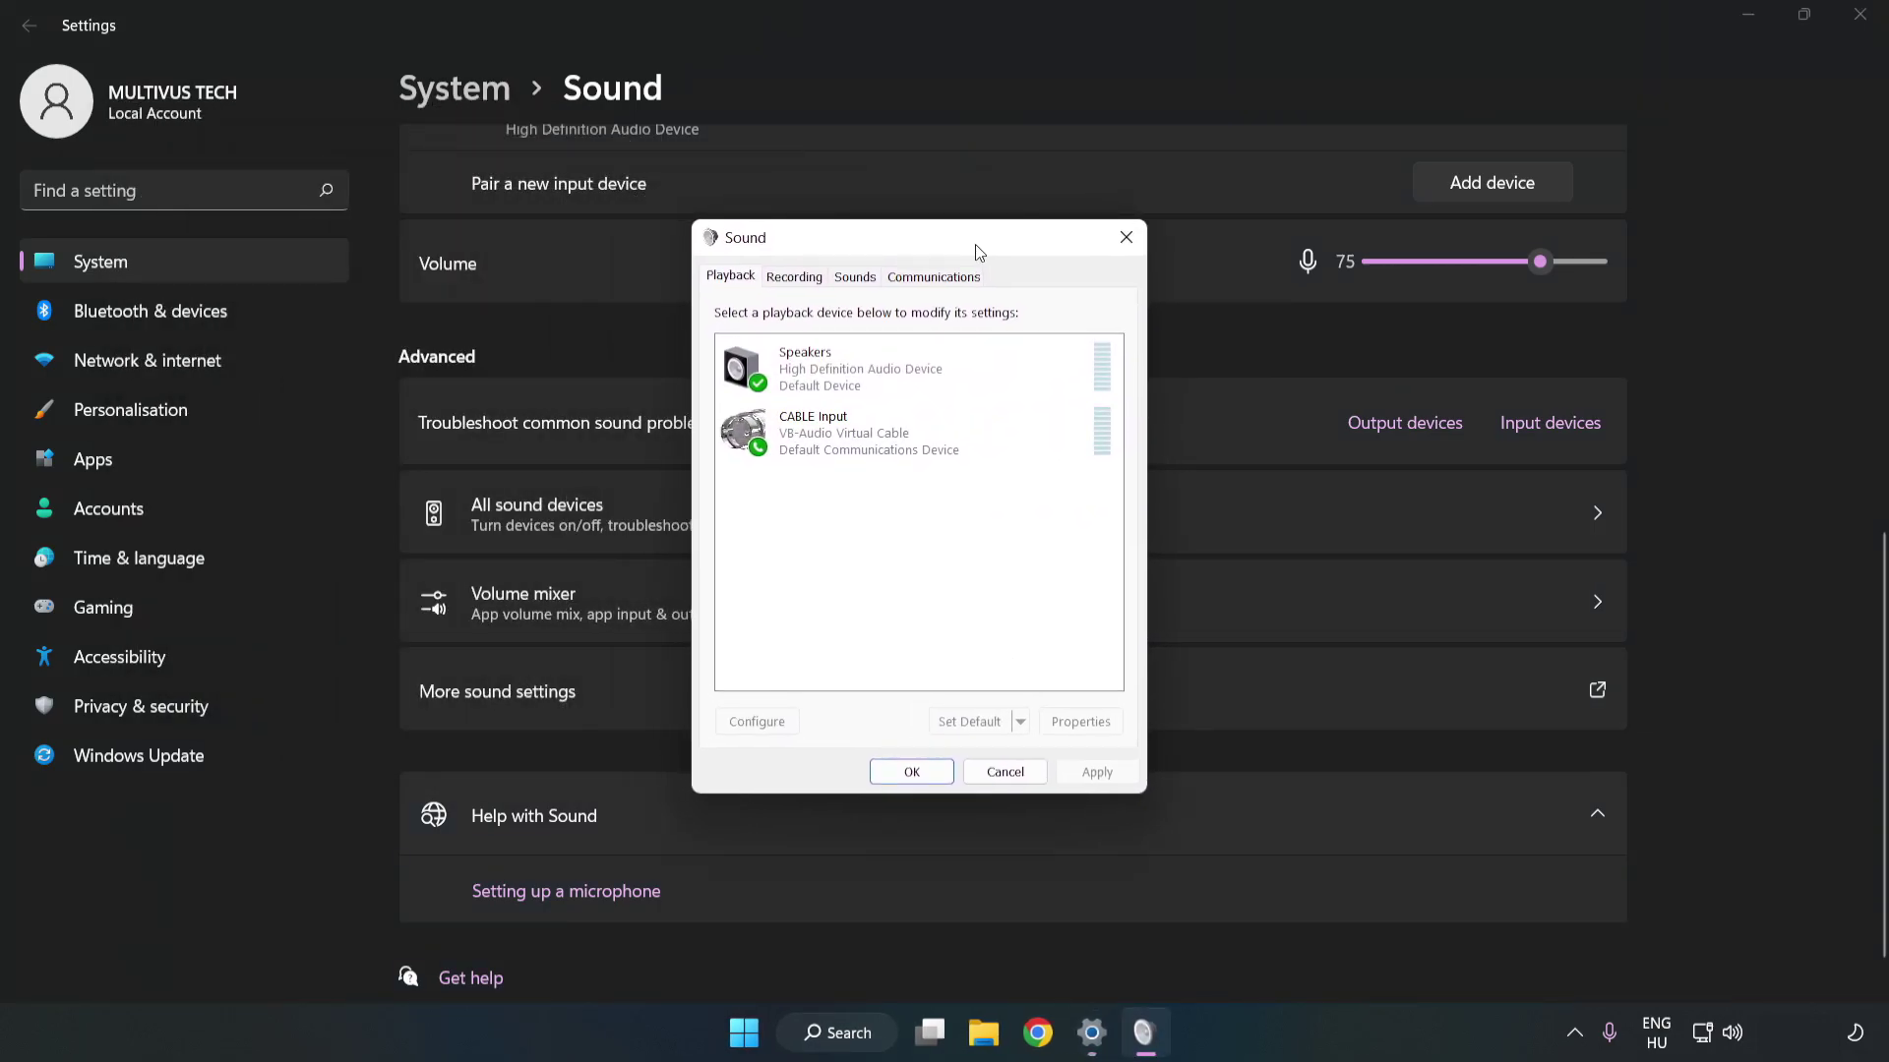
click(949, 430)
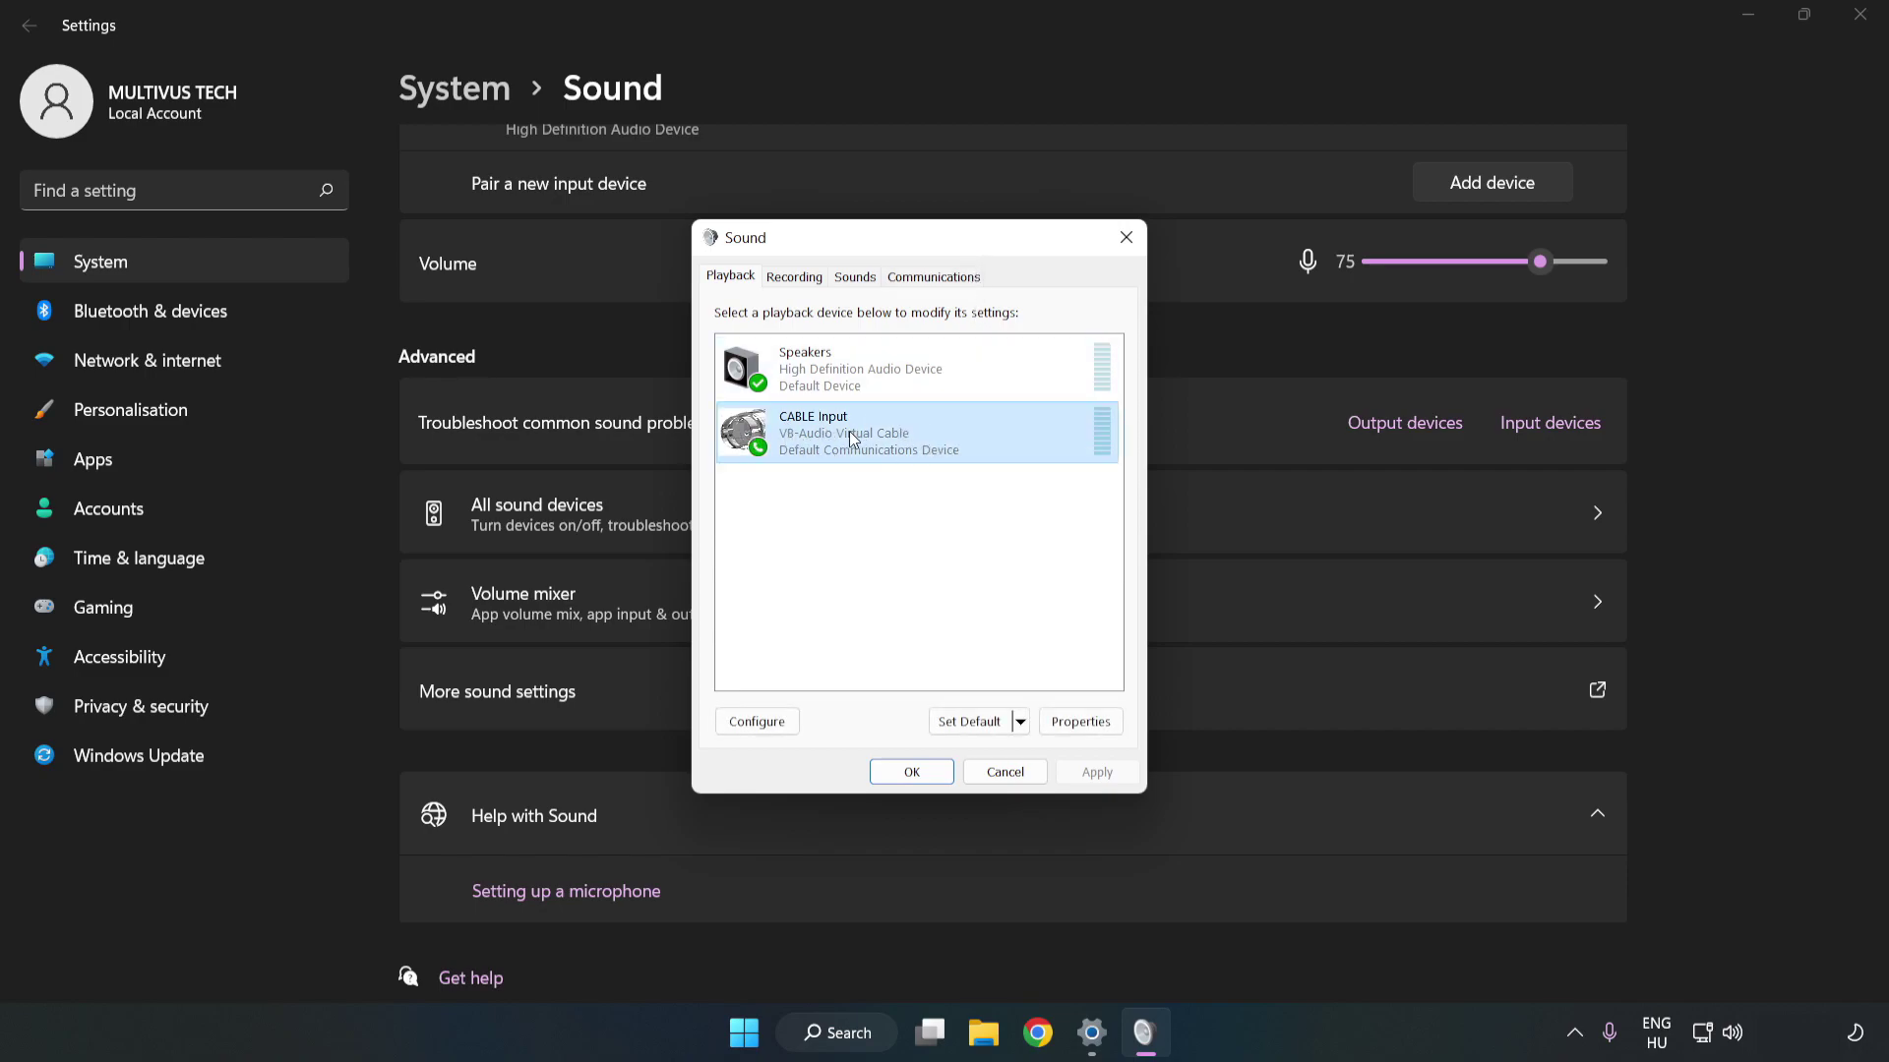
right_click(946, 433)
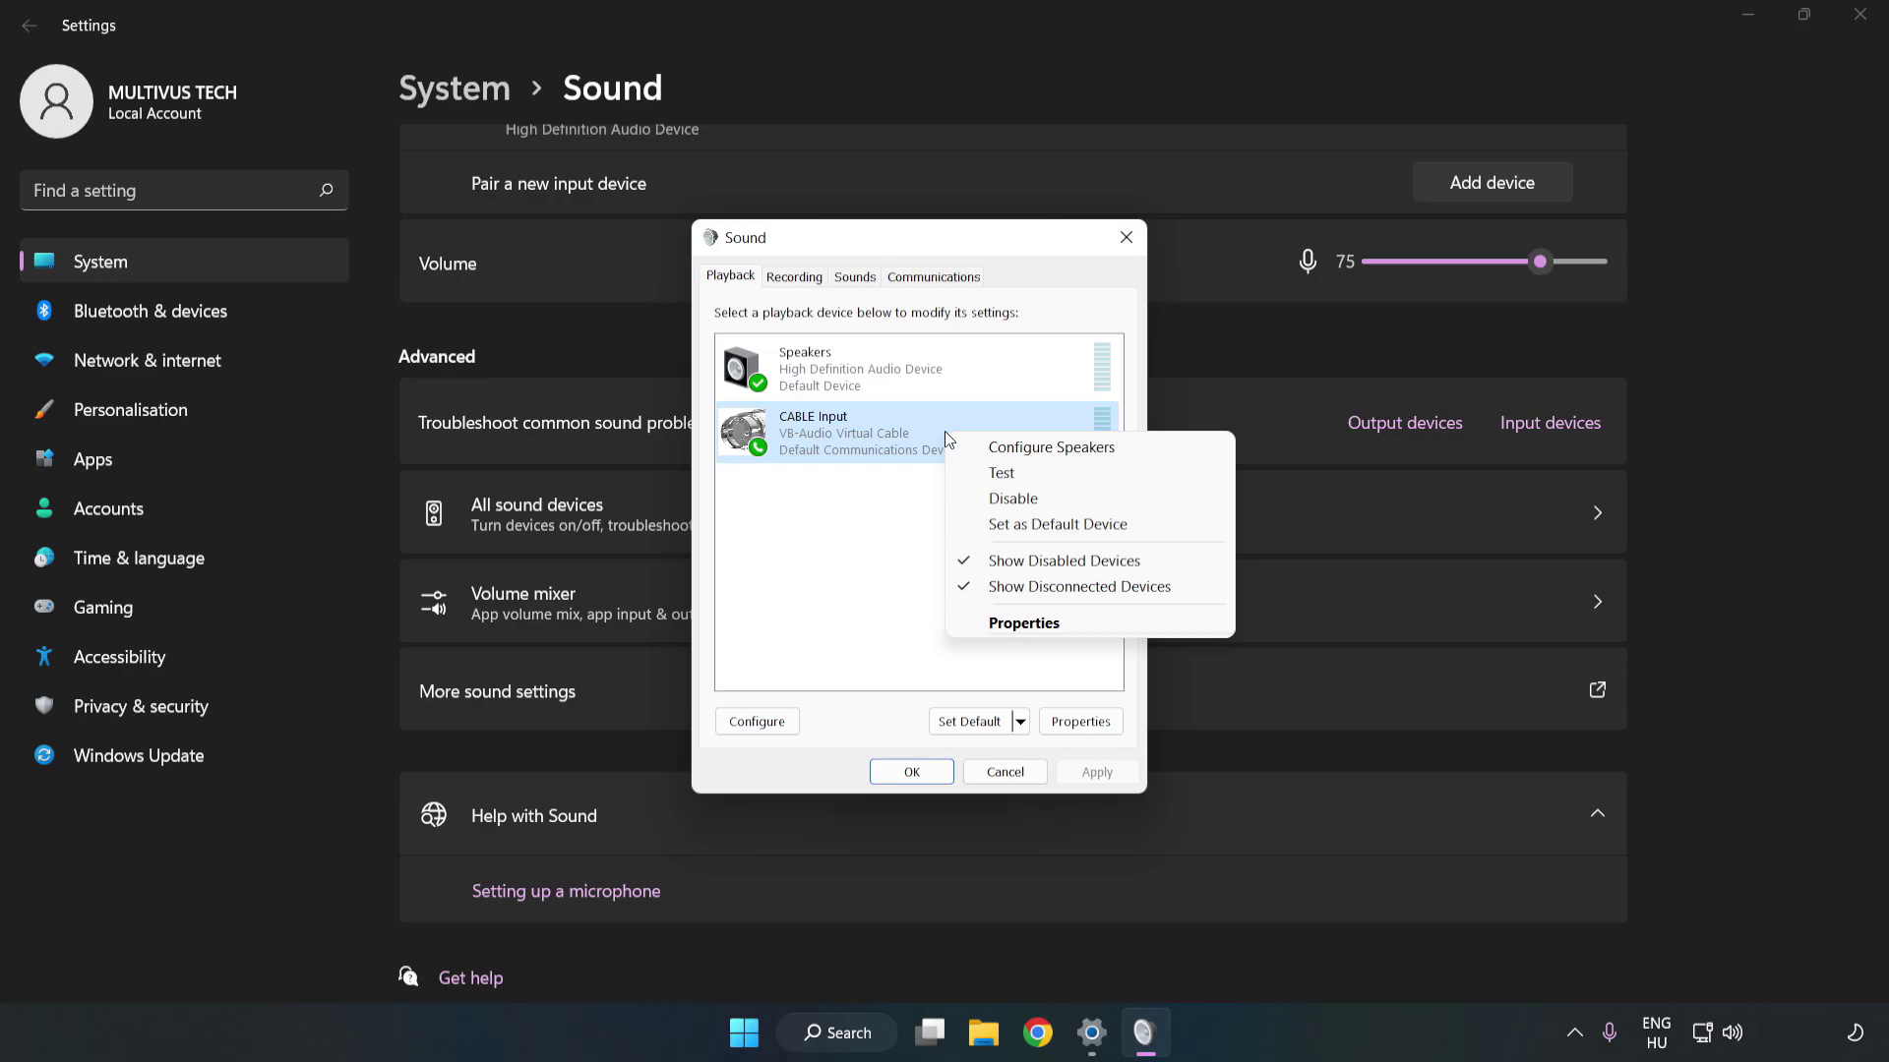
click(1057, 510)
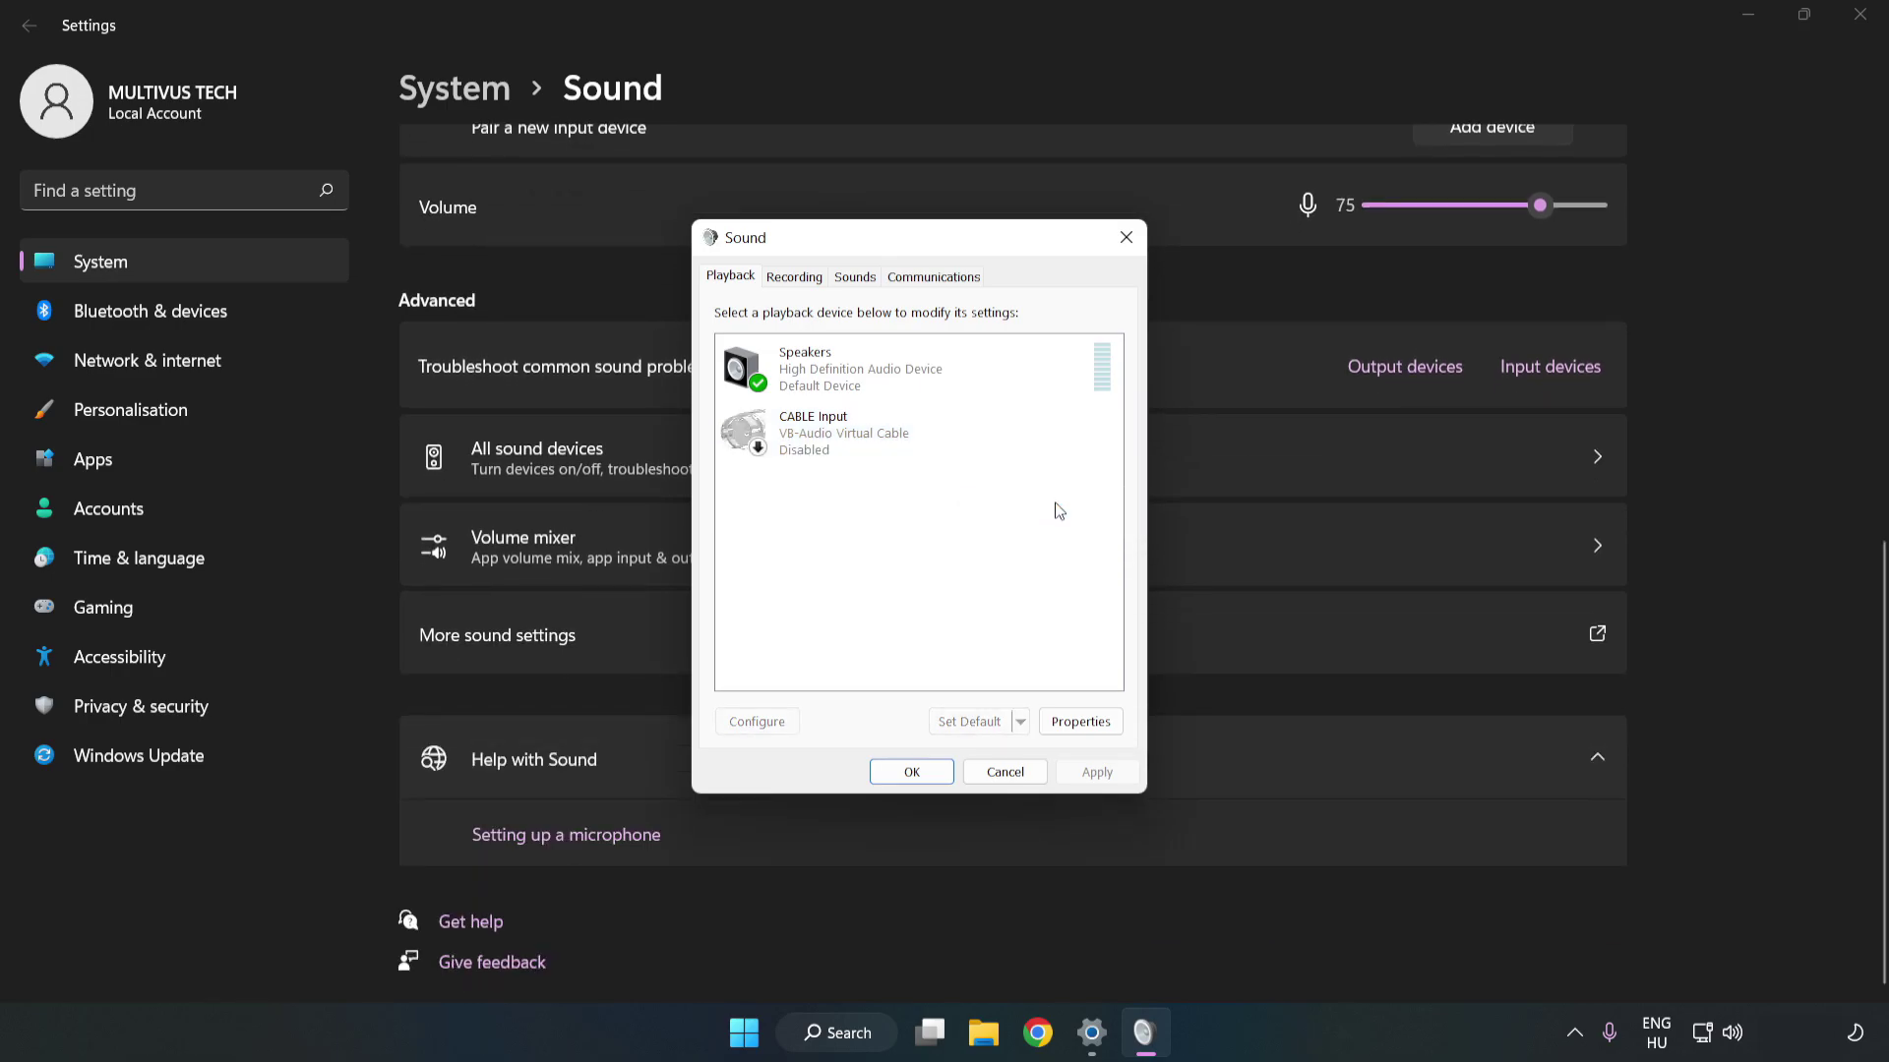
click(817, 398)
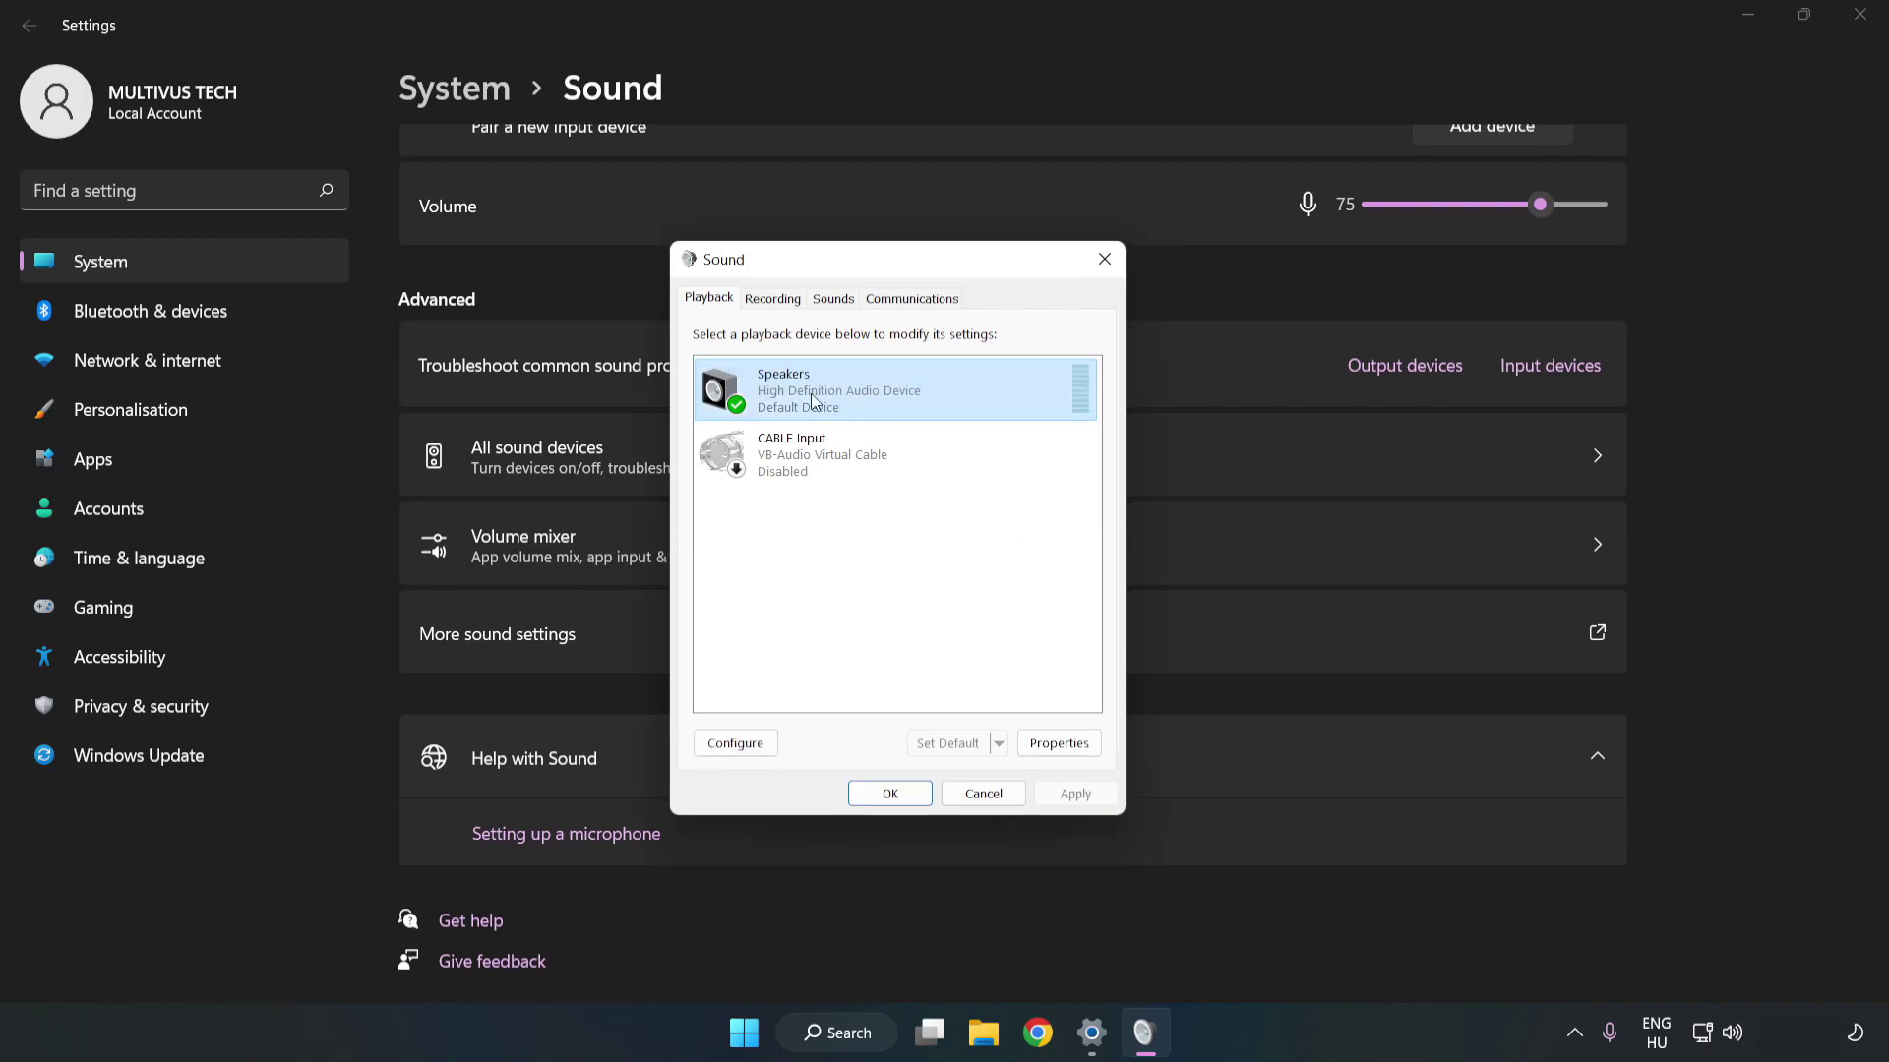
- Set up the Speakers as 7.1 Surround, keeping every optional speaker and both full-range groups ticked
right_click(964, 388)
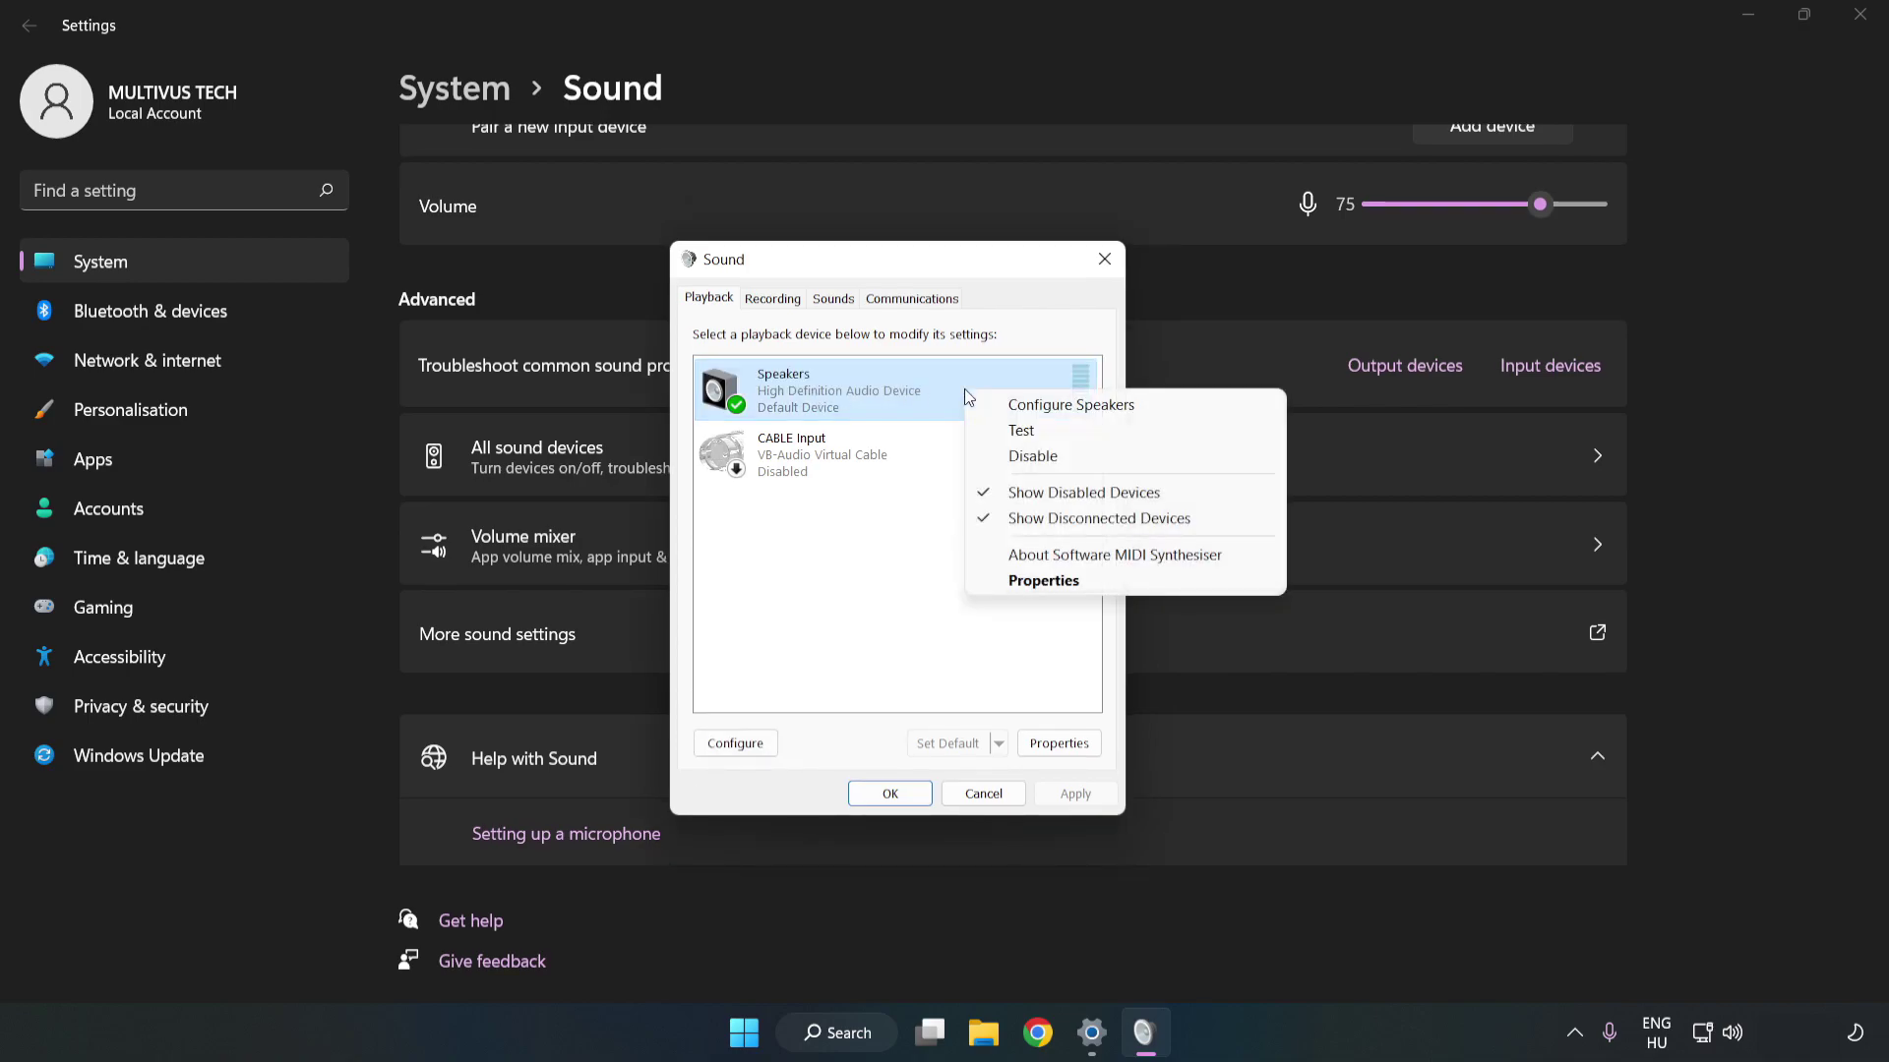
click(1074, 407)
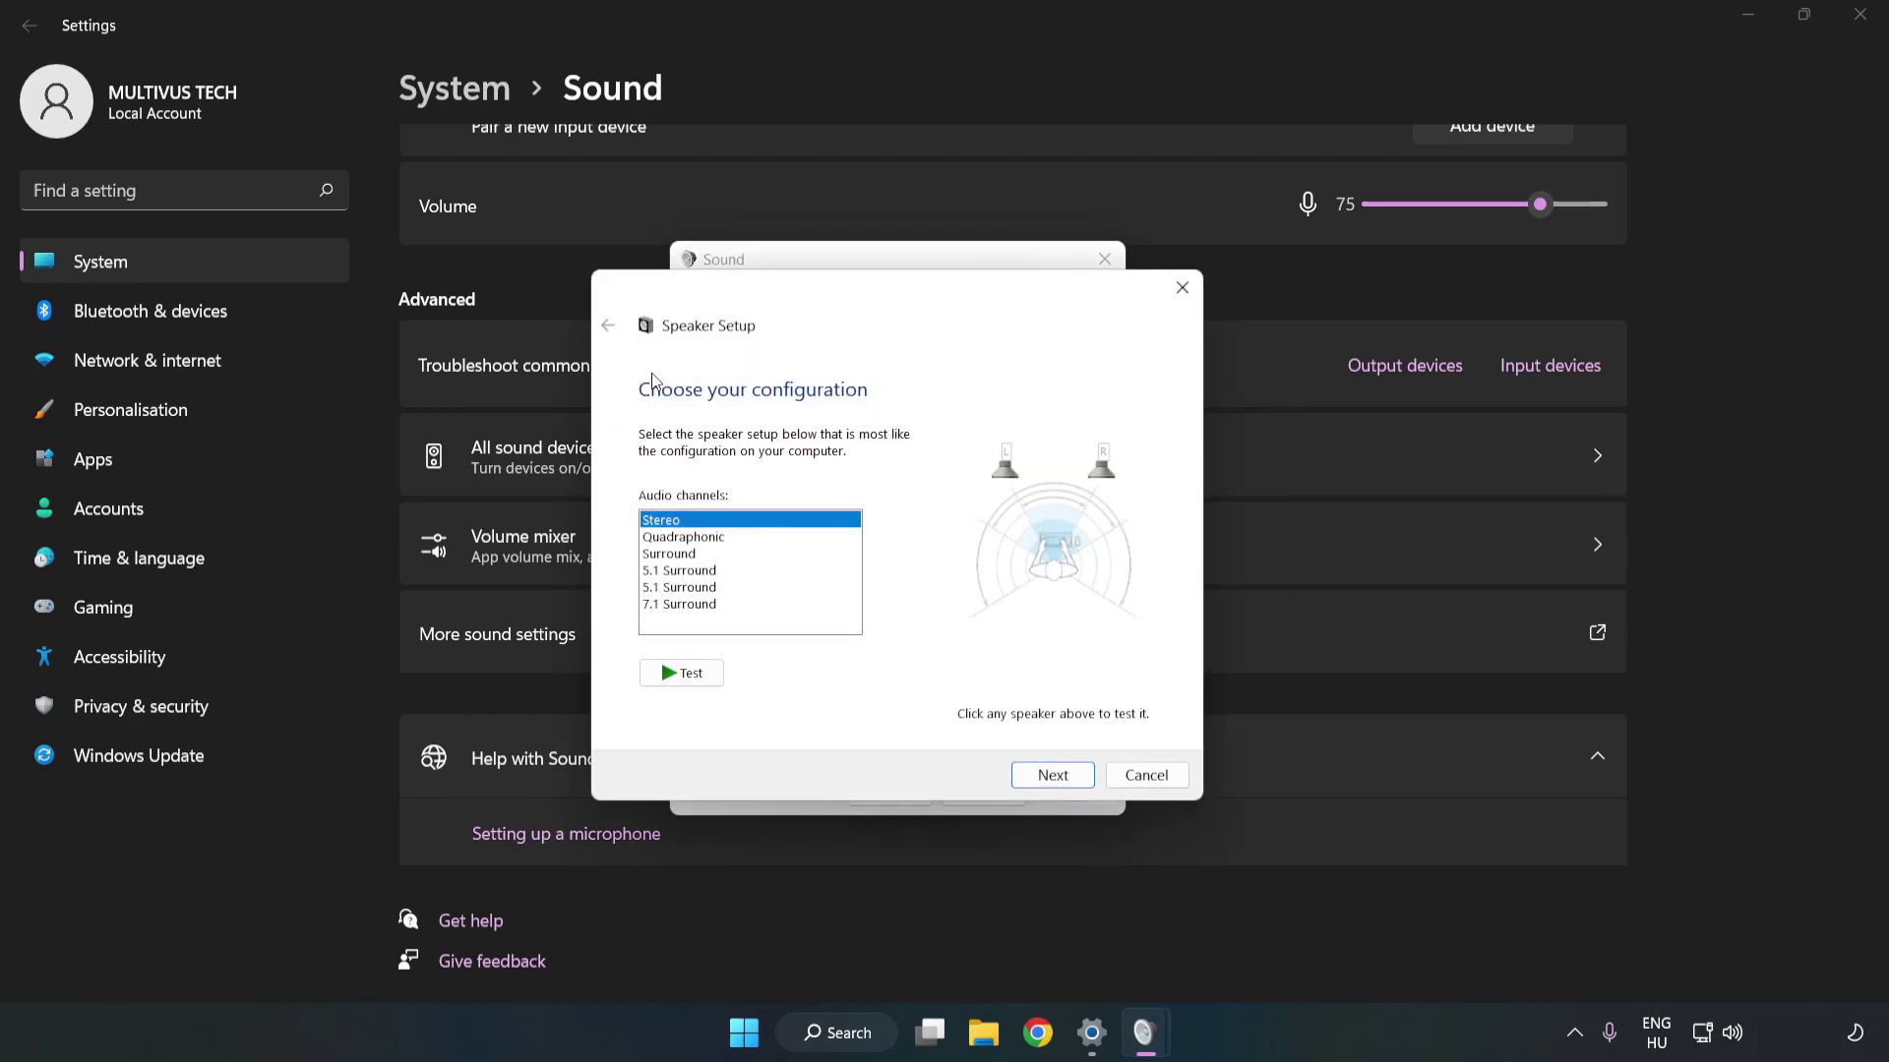
click(694, 538)
click(695, 606)
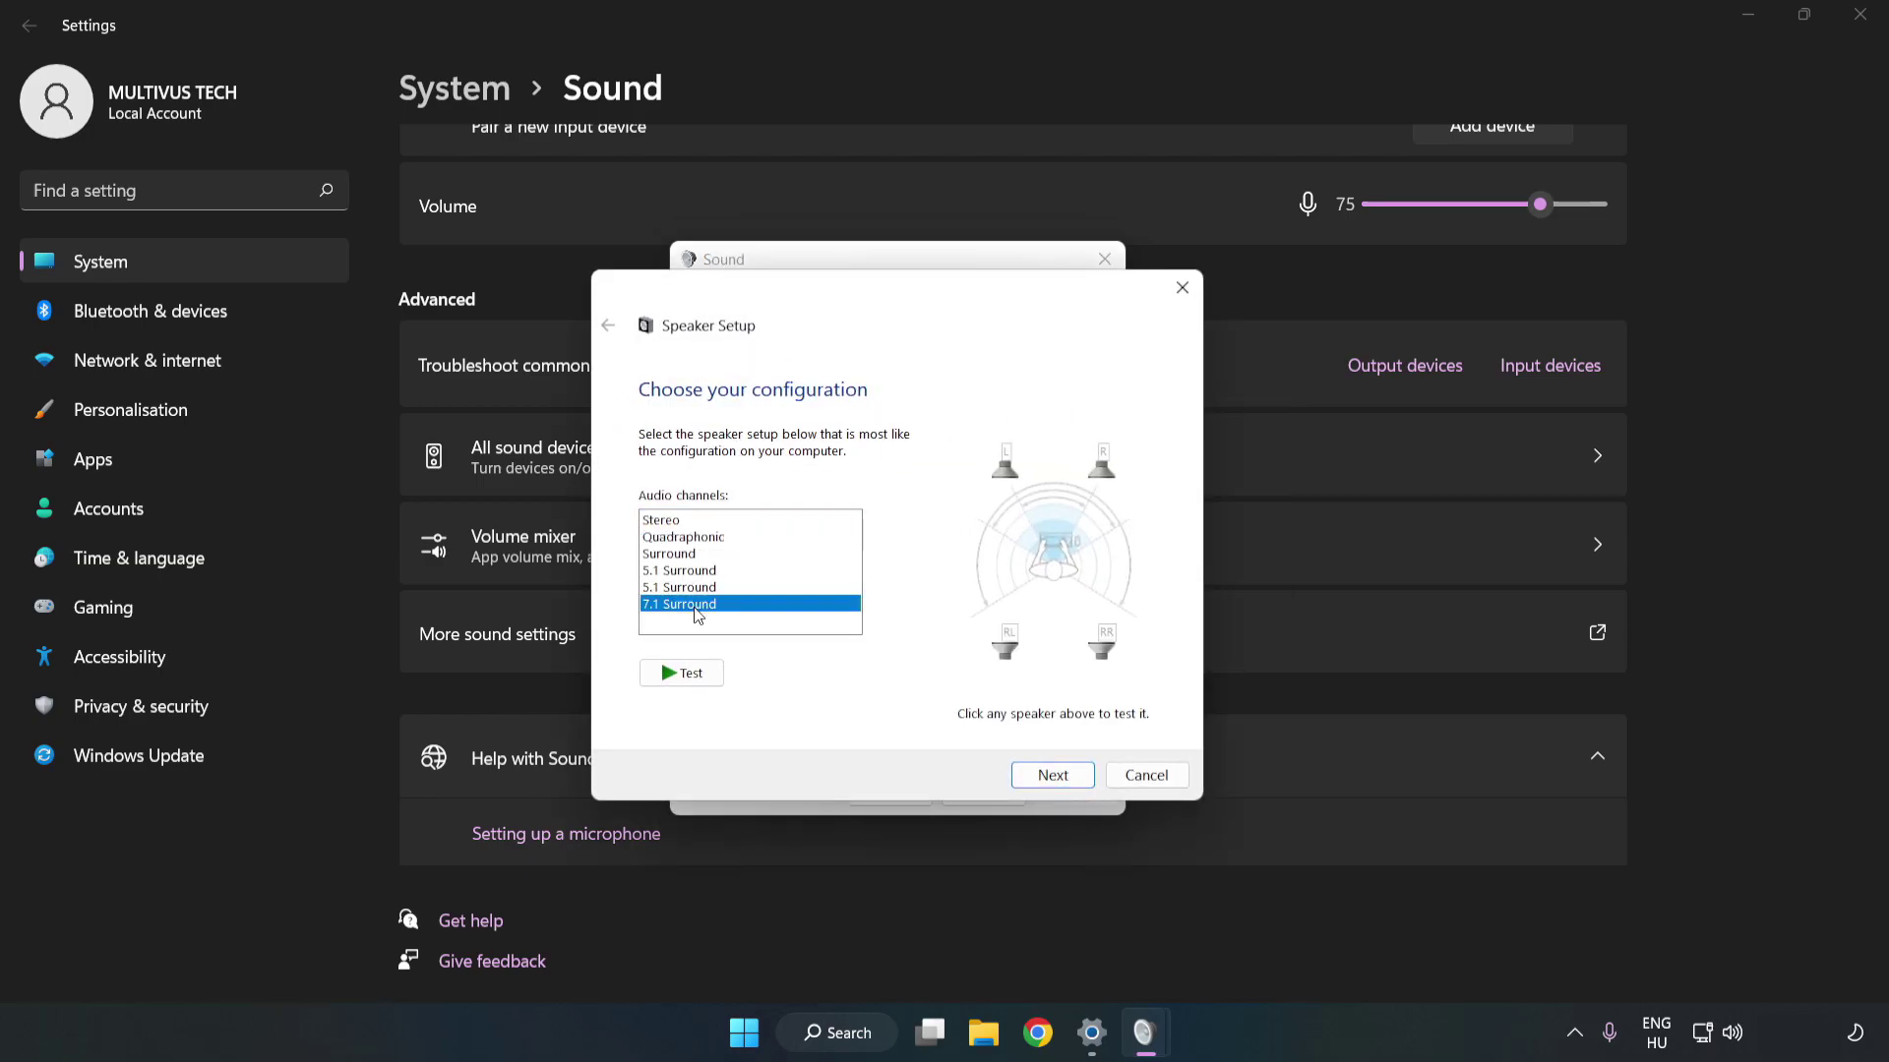
click(1050, 776)
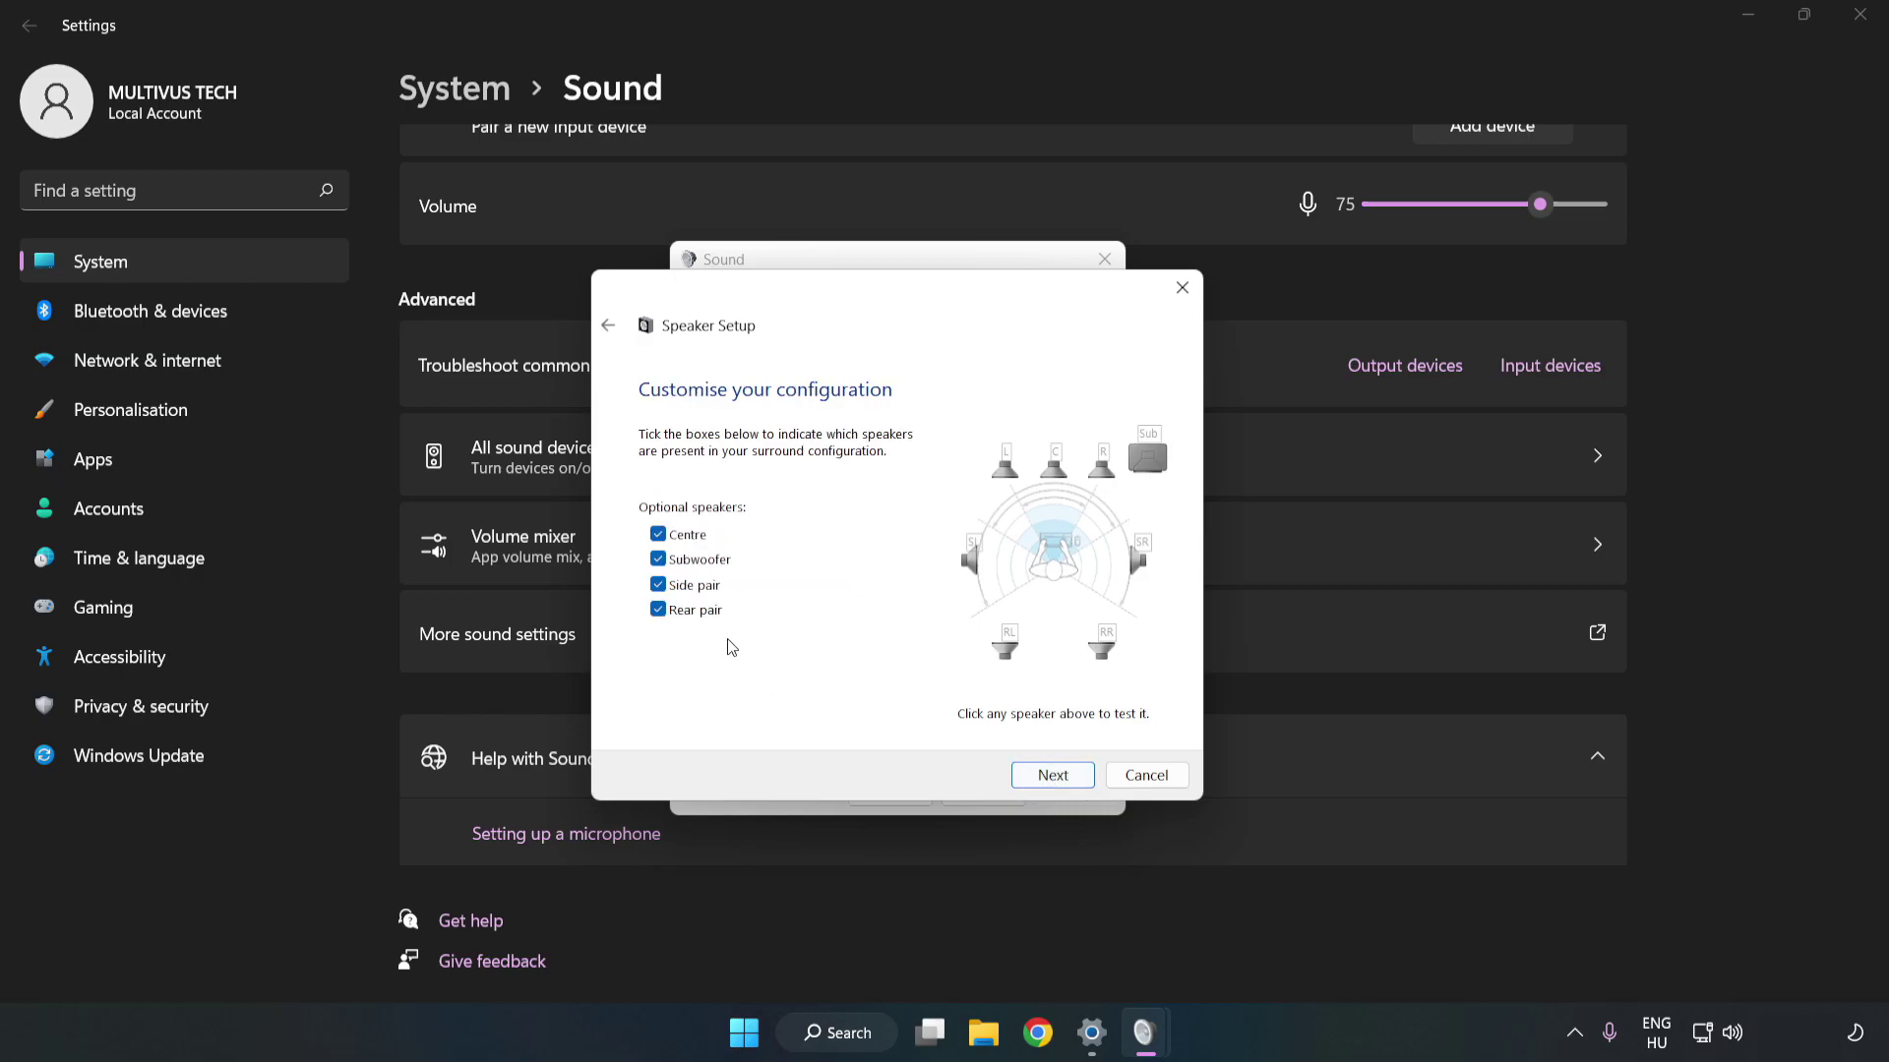
click(1041, 773)
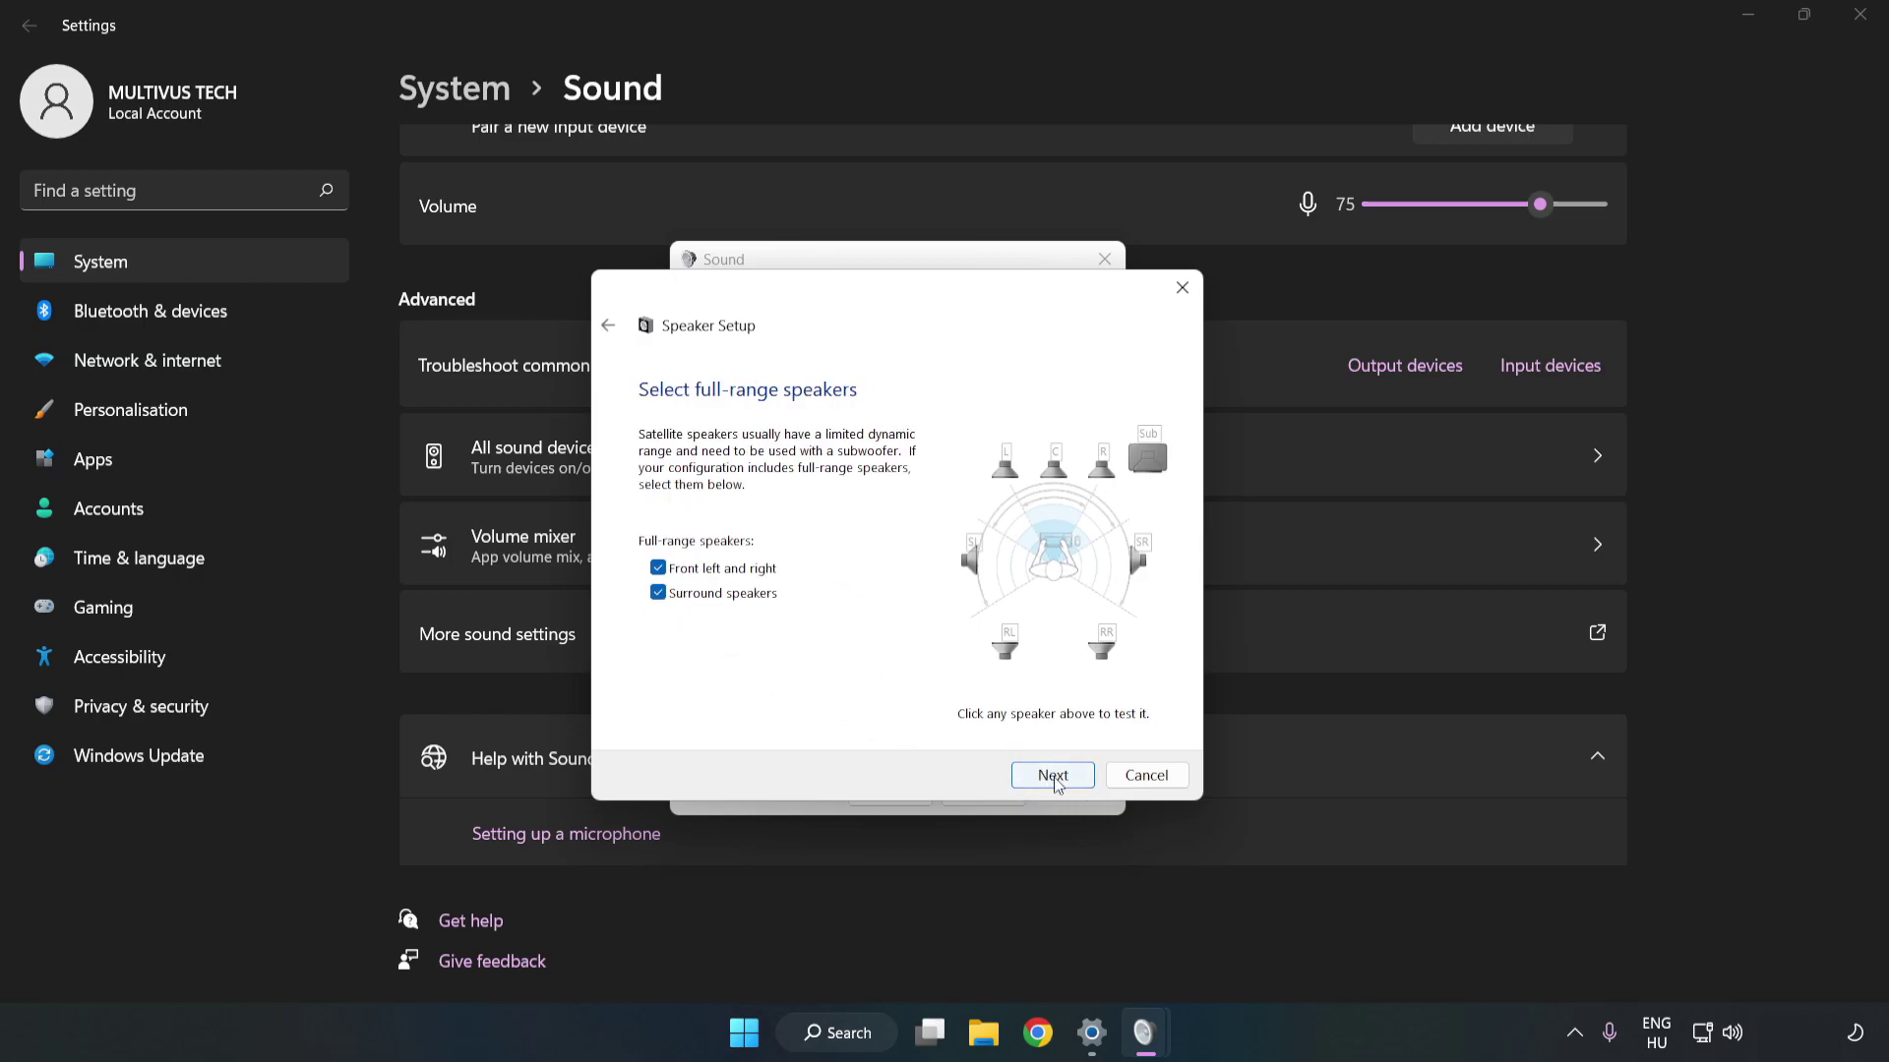
click(1053, 777)
click(1053, 776)
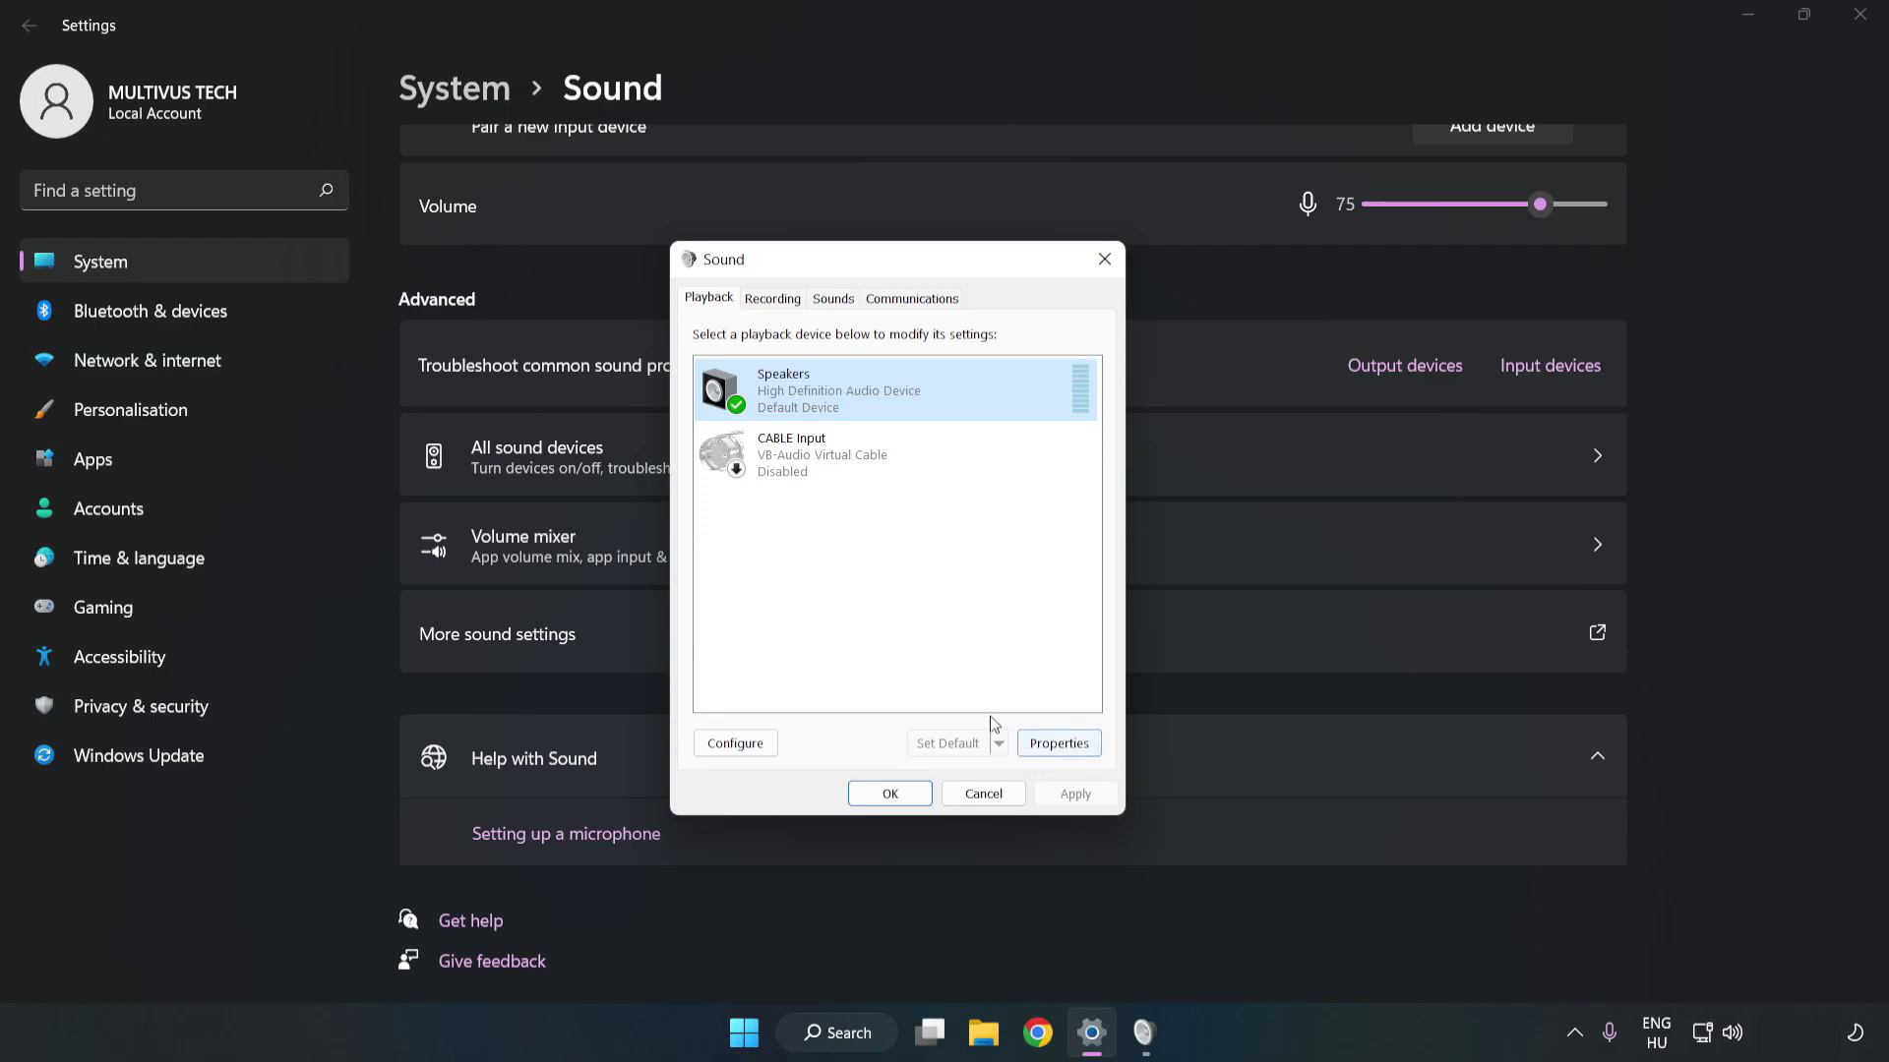
- Open Speakers Properties and tick Disable all enhancements
click(1058, 744)
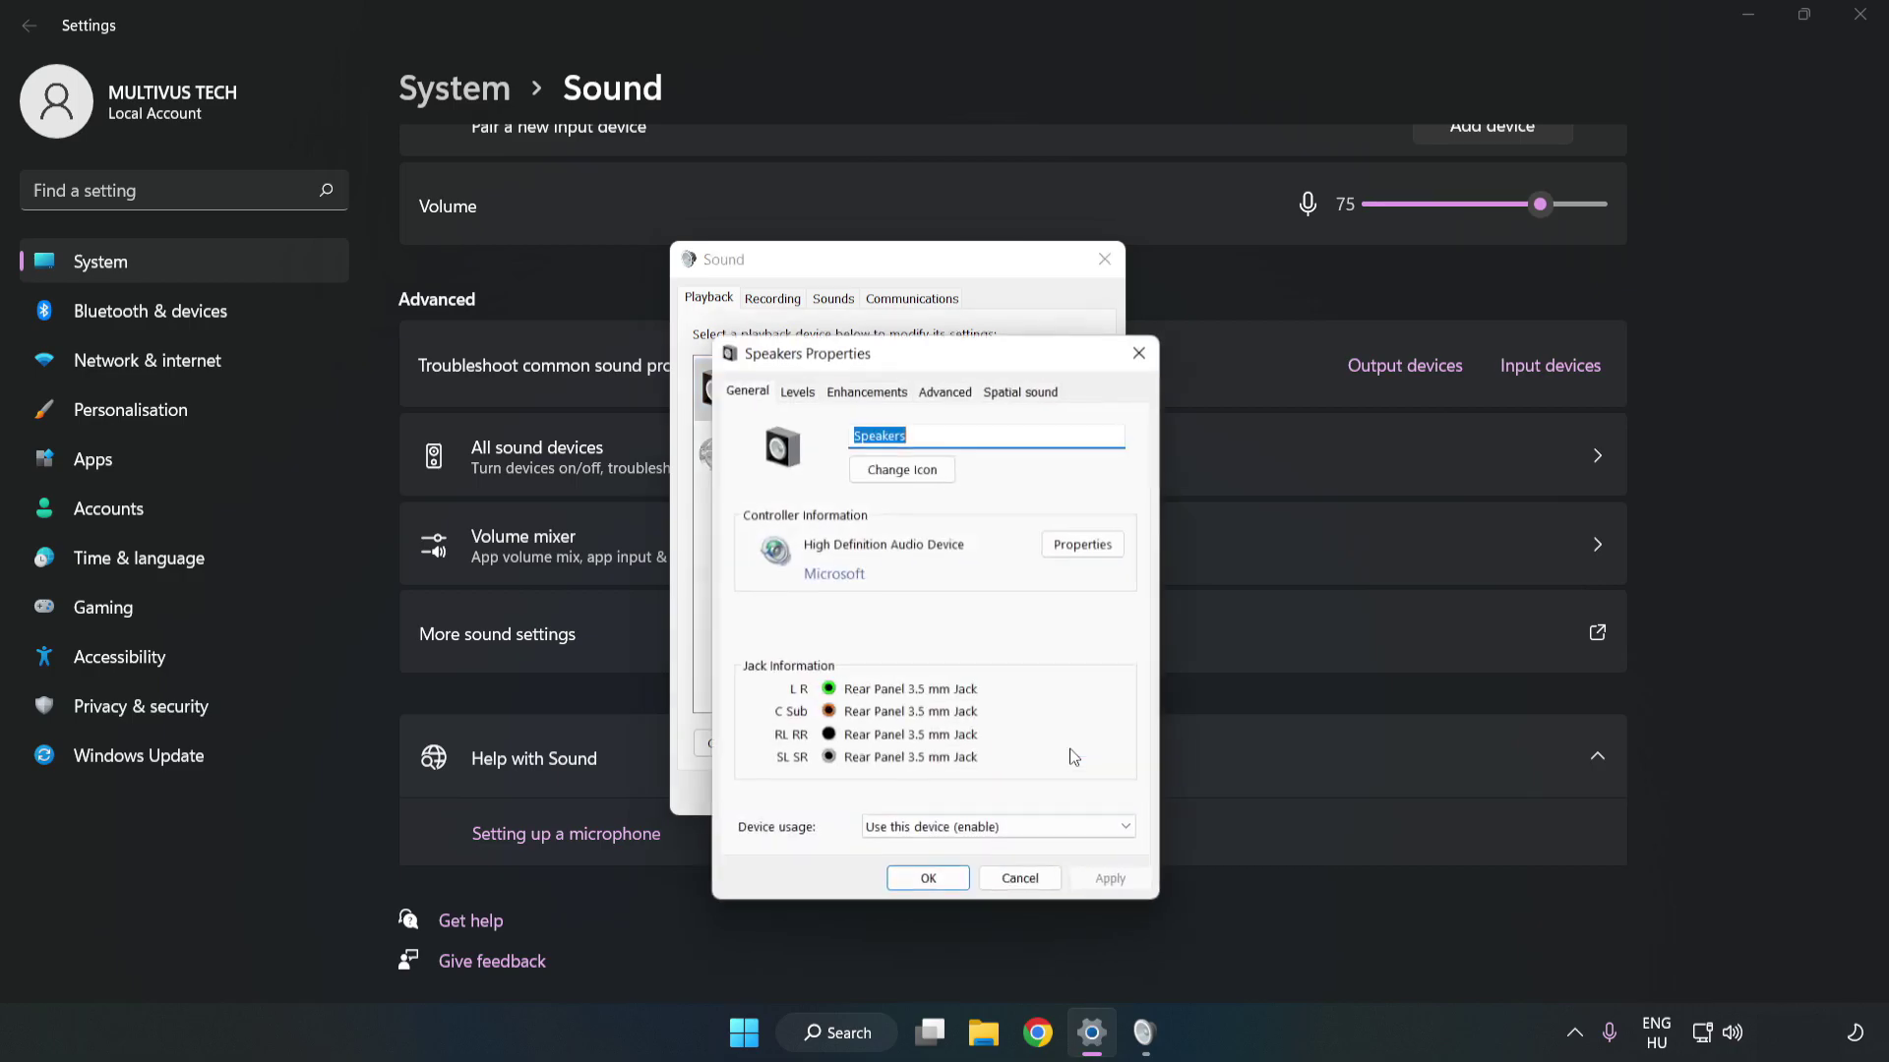
drag(944, 374, 895, 267)
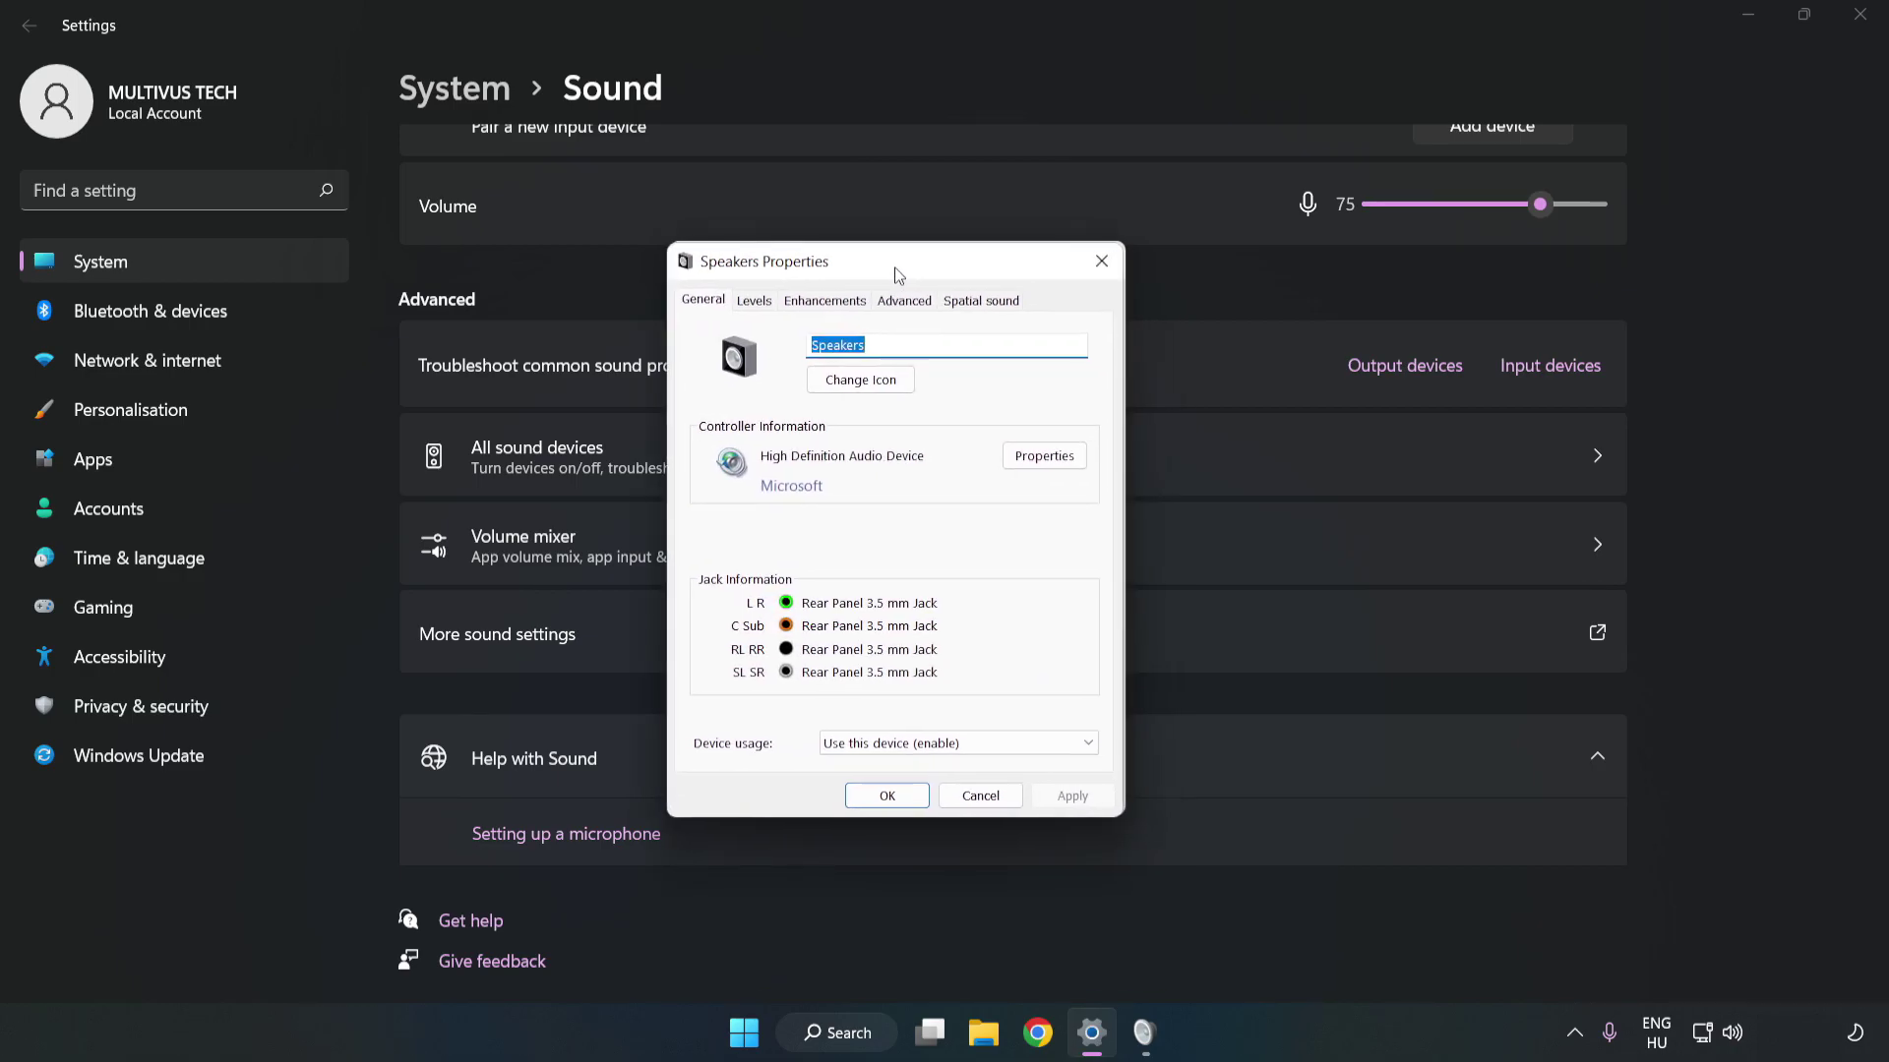
click(825, 300)
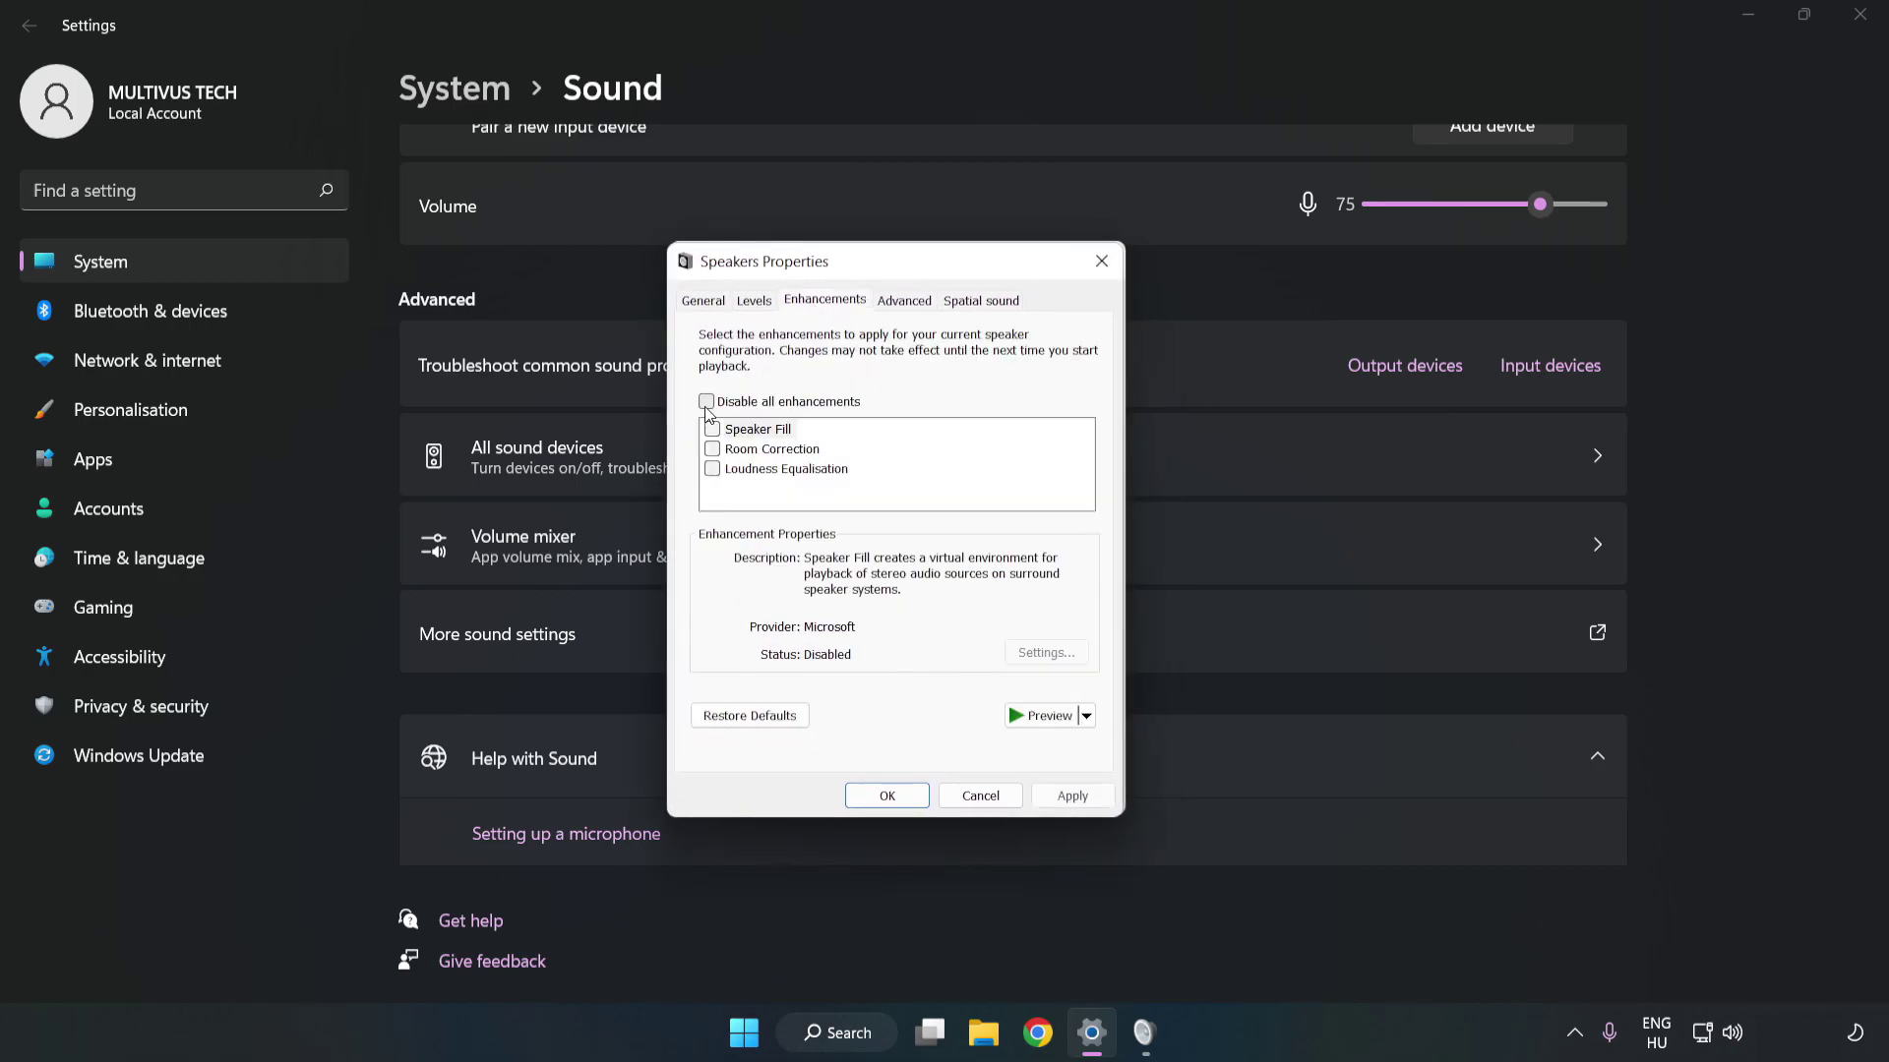
click(706, 401)
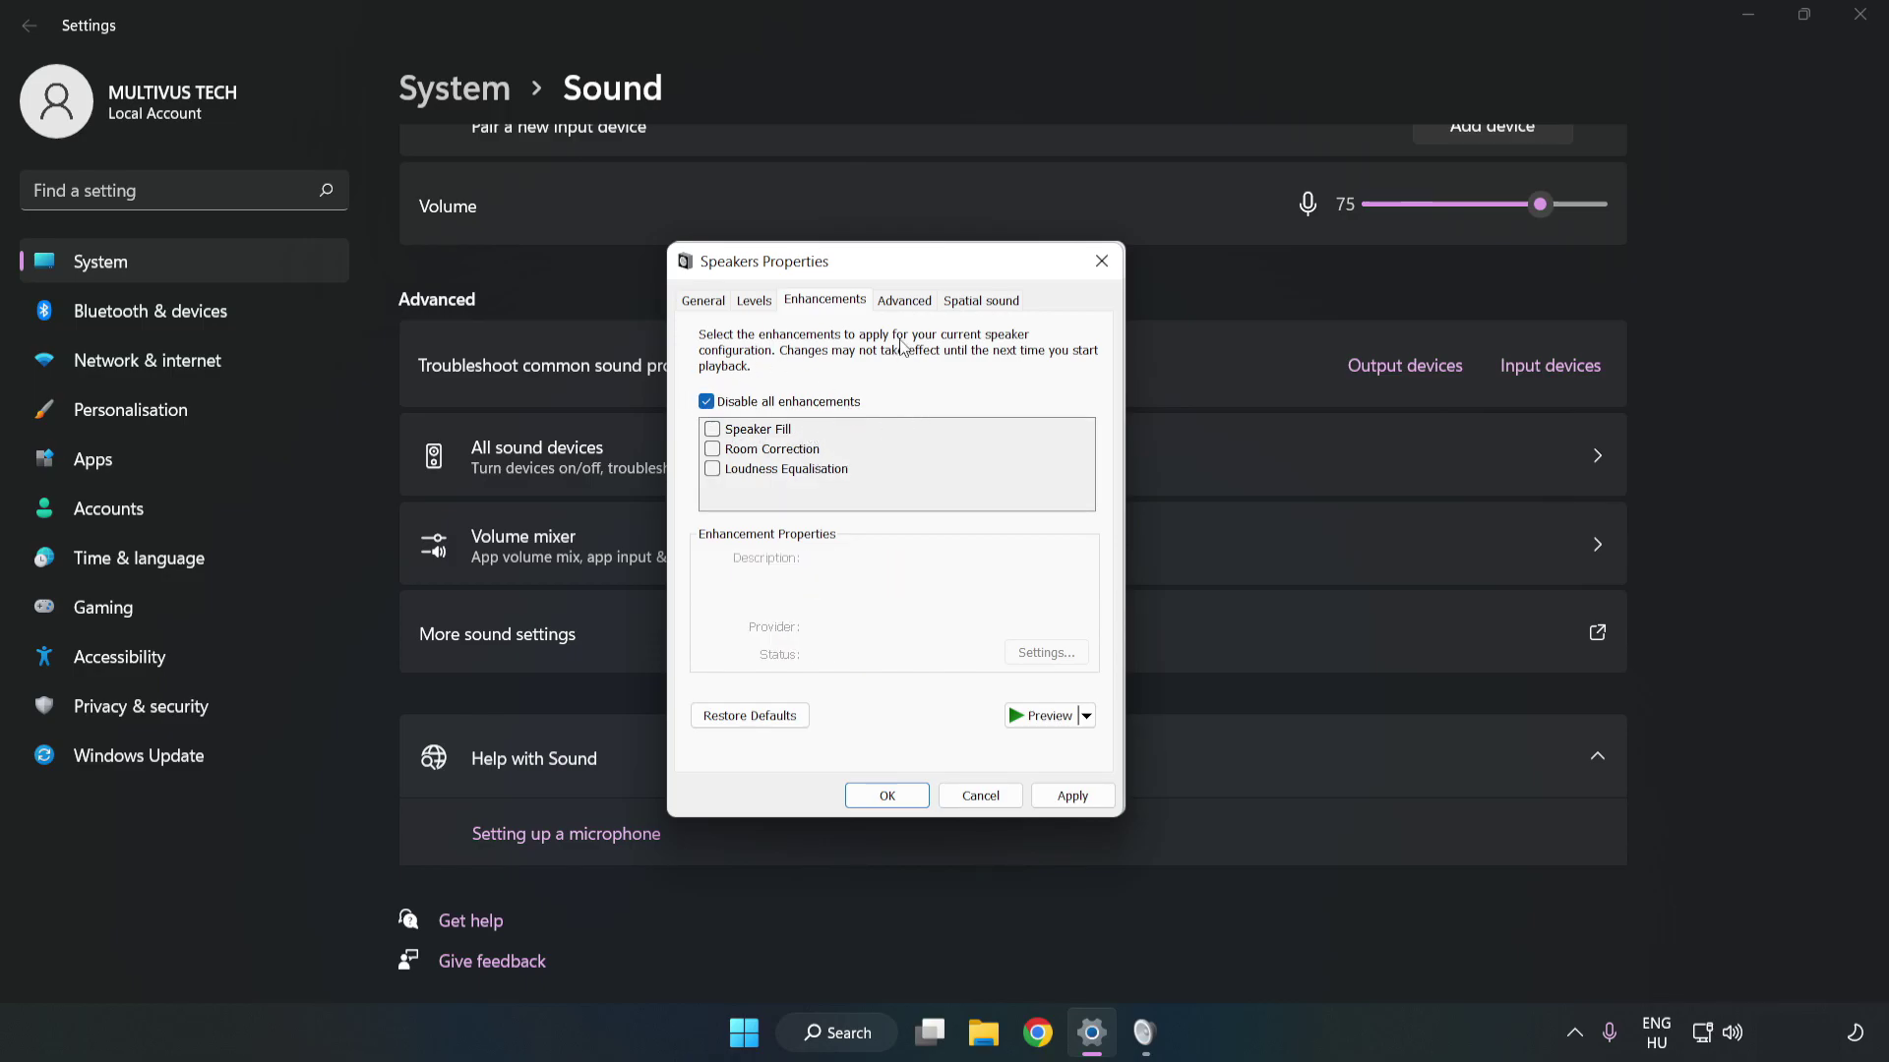
- Keep the speakers' default format at 16 bit, 48000 Hz (DVD Quality)
click(905, 302)
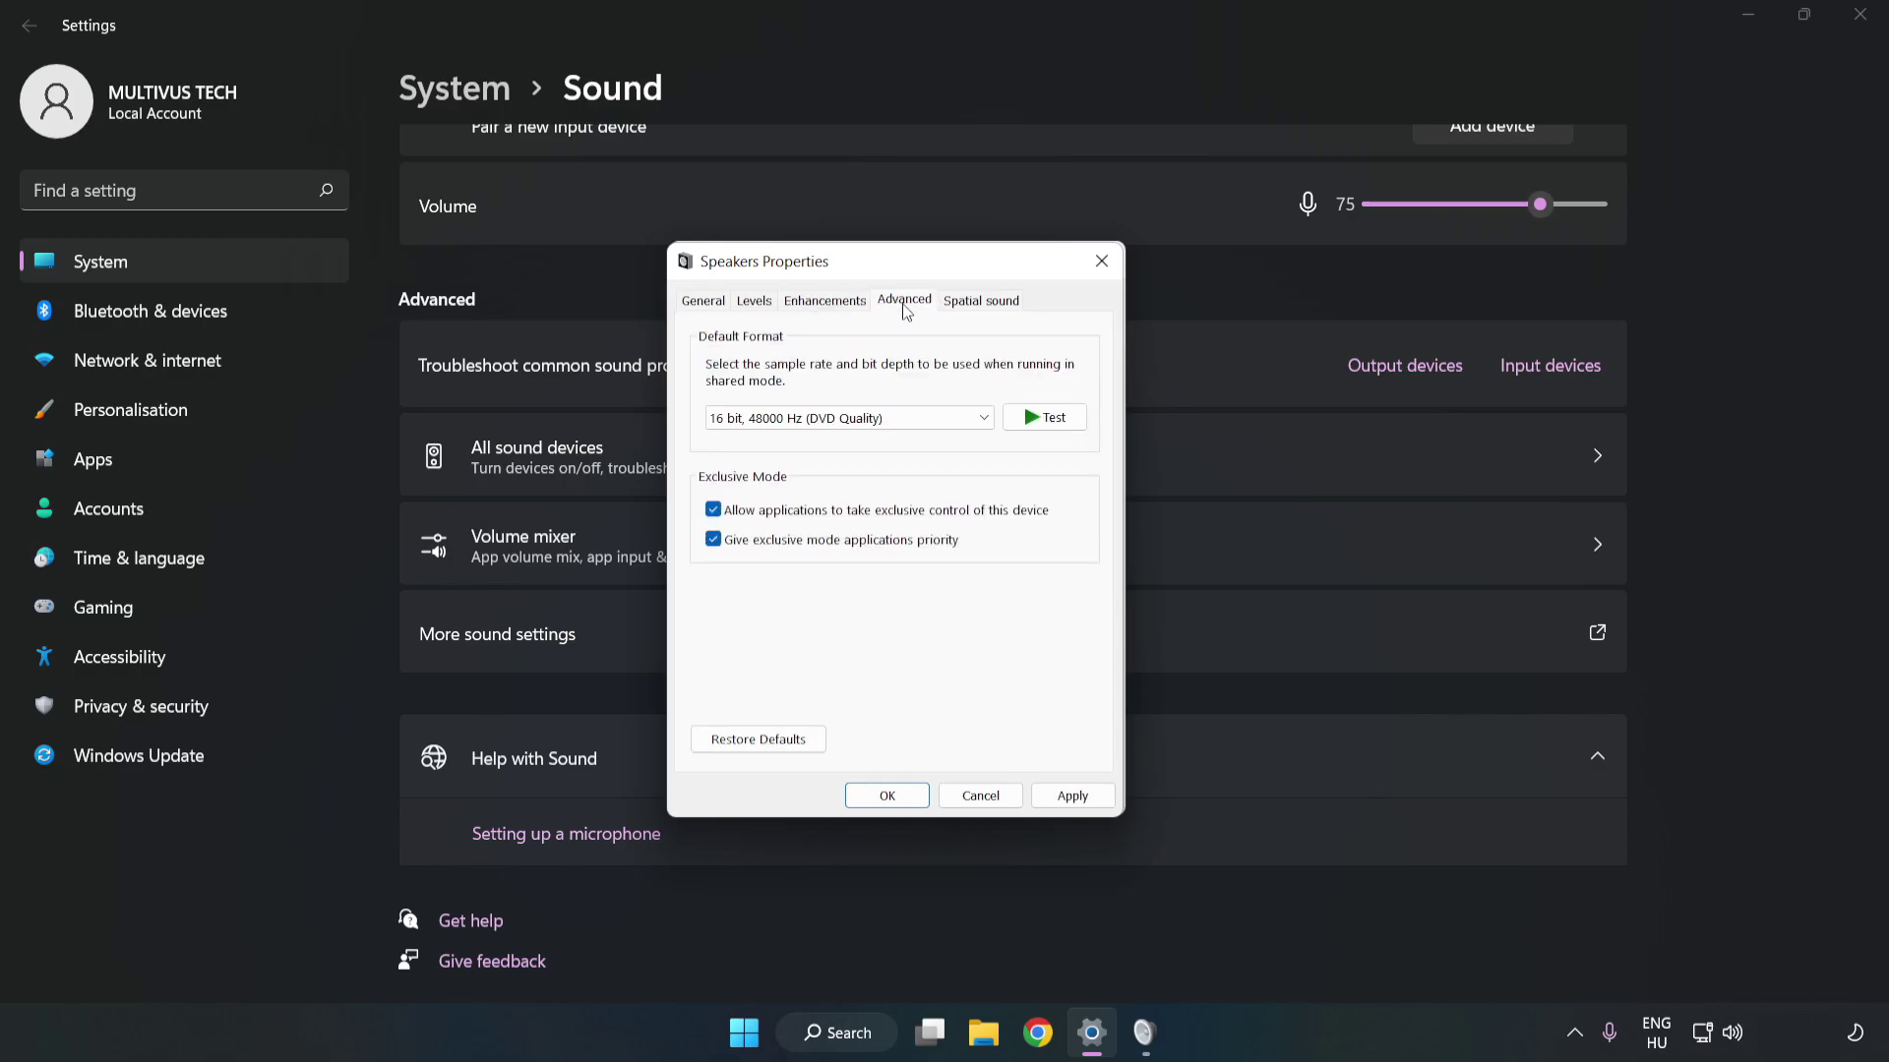
click(907, 423)
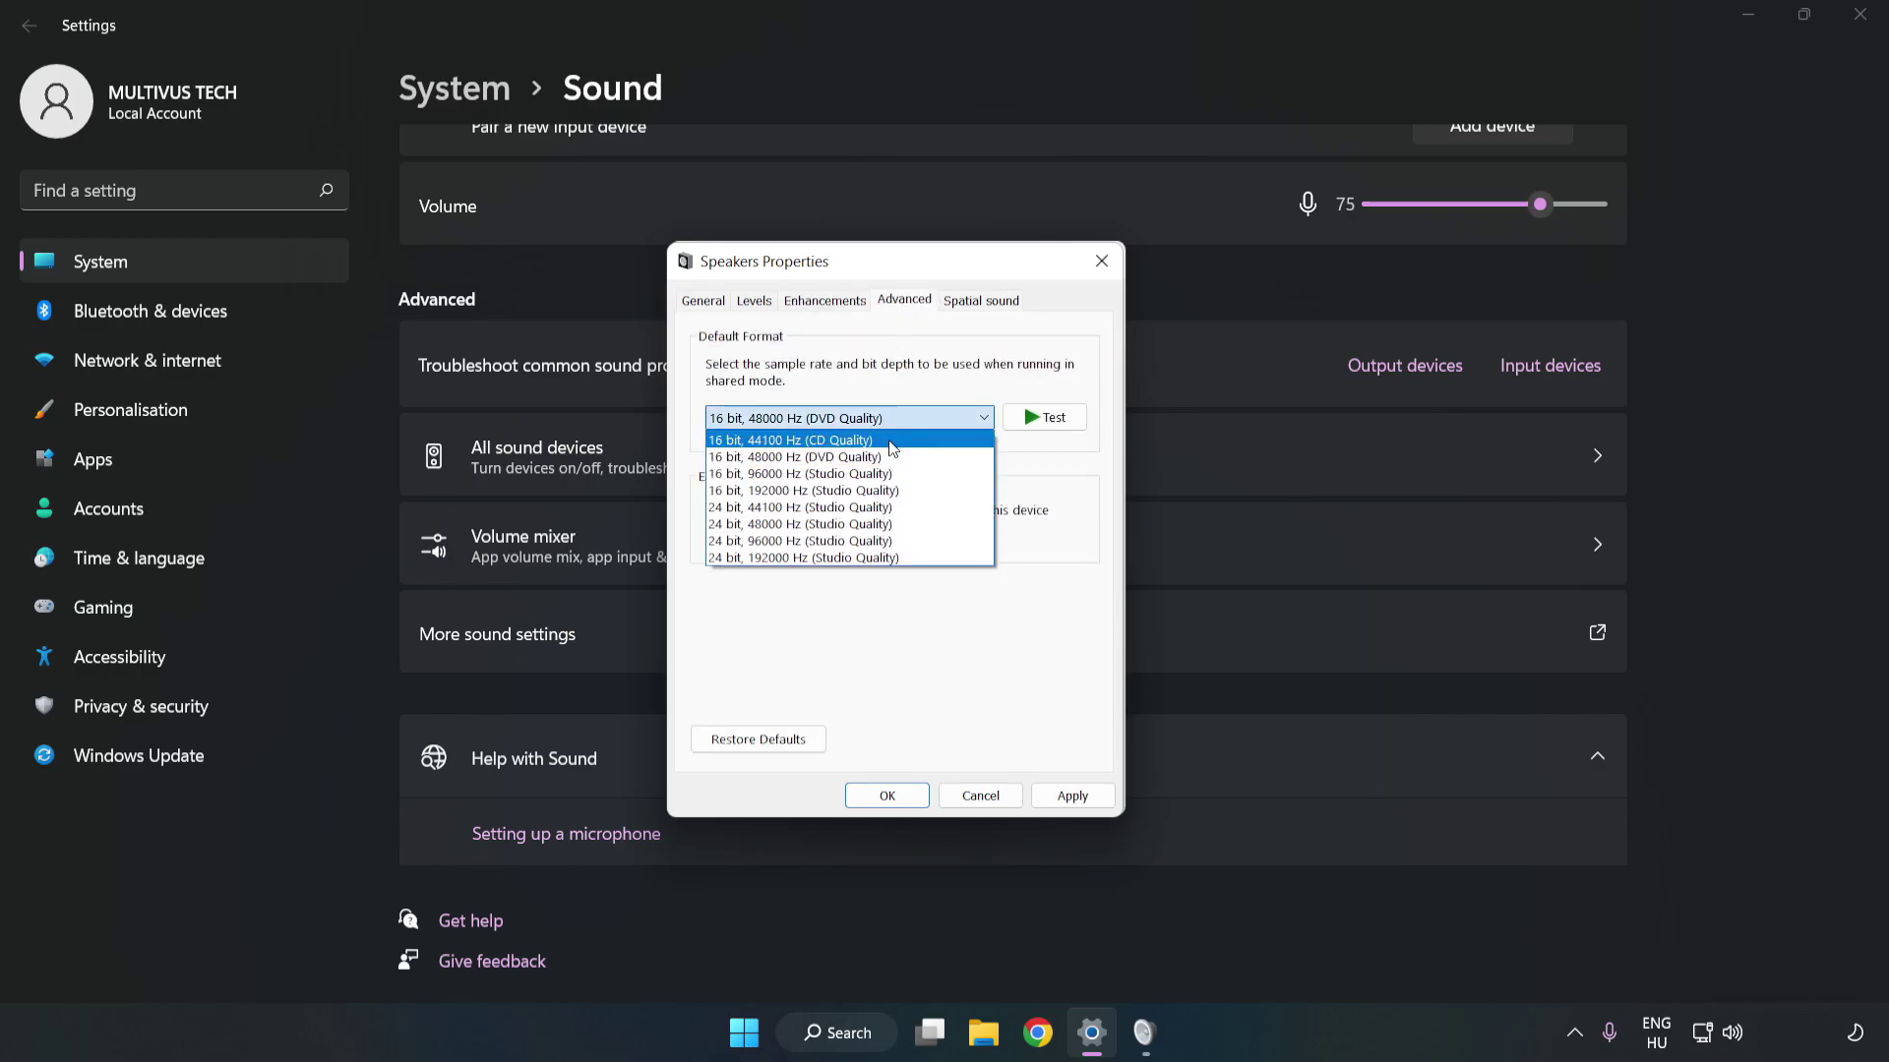
click(880, 460)
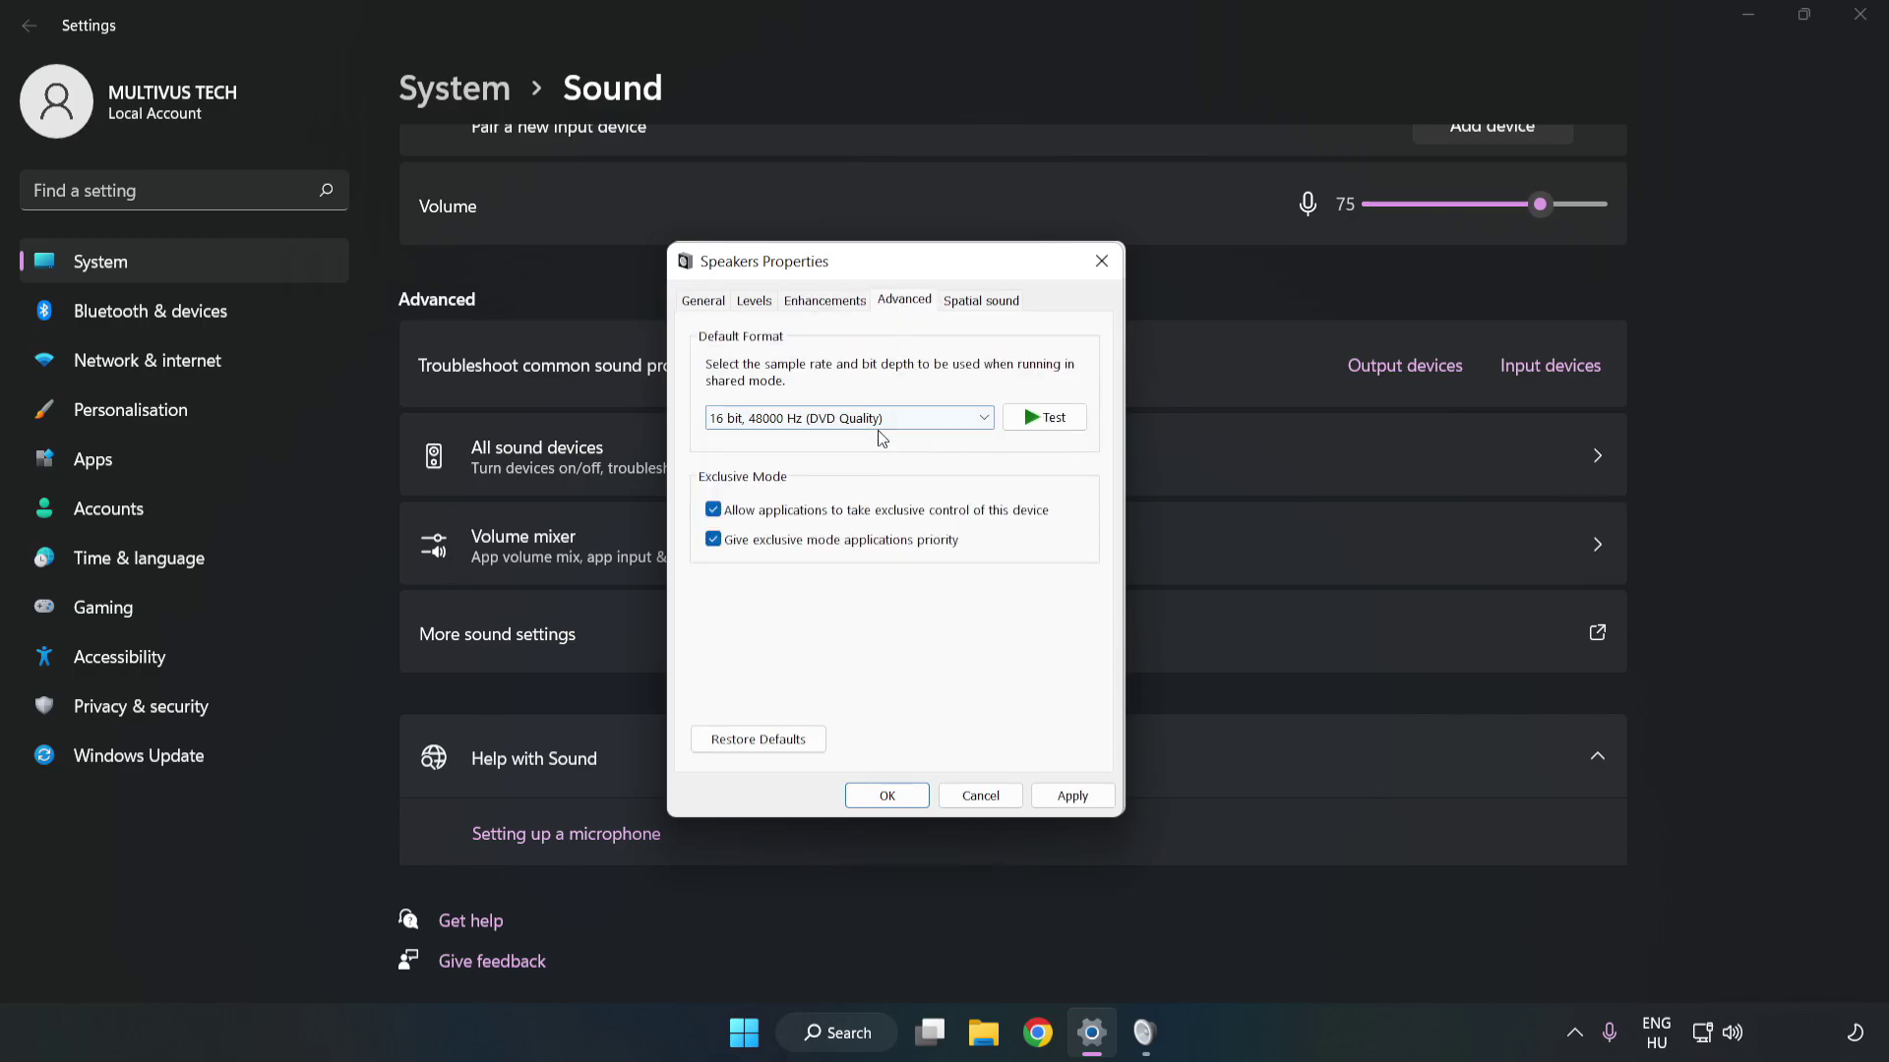
- Apply the speaker changes and close Speakers Properties, the Sound dialog and Settings
click(1099, 796)
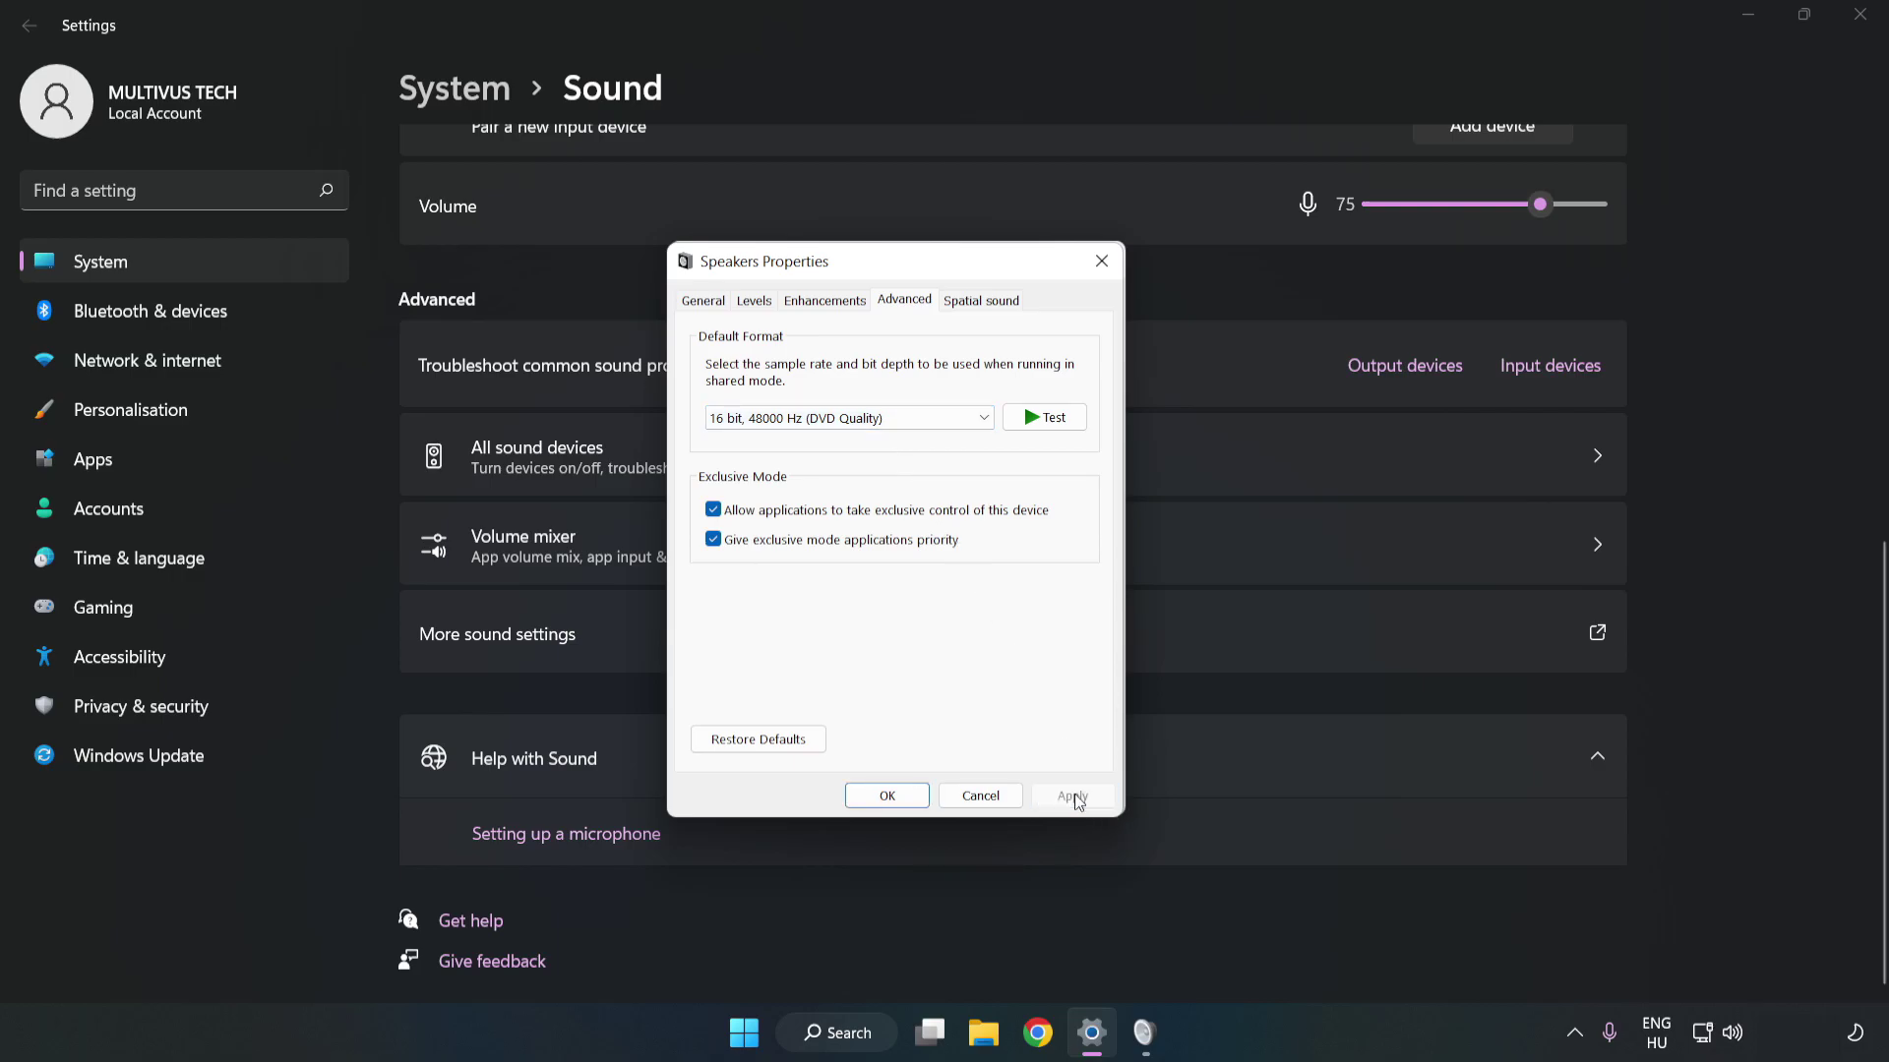
click(887, 797)
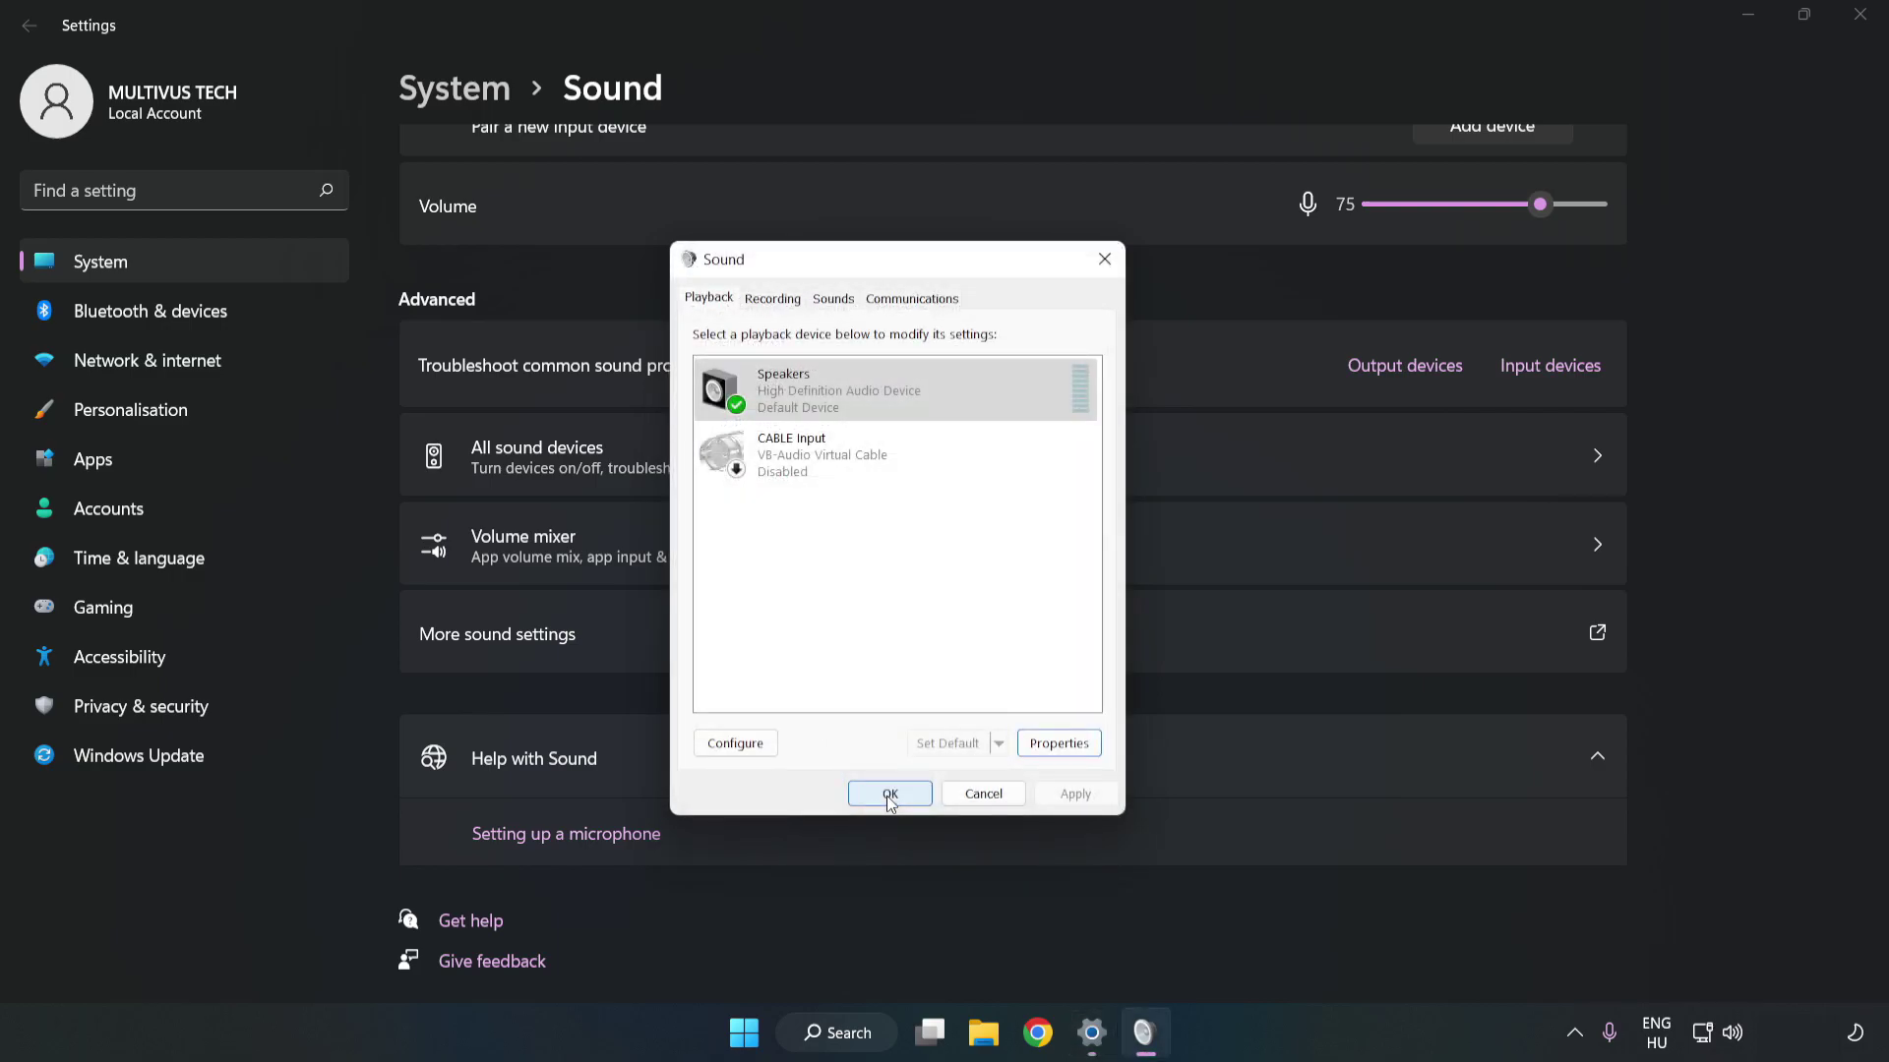
click(885, 791)
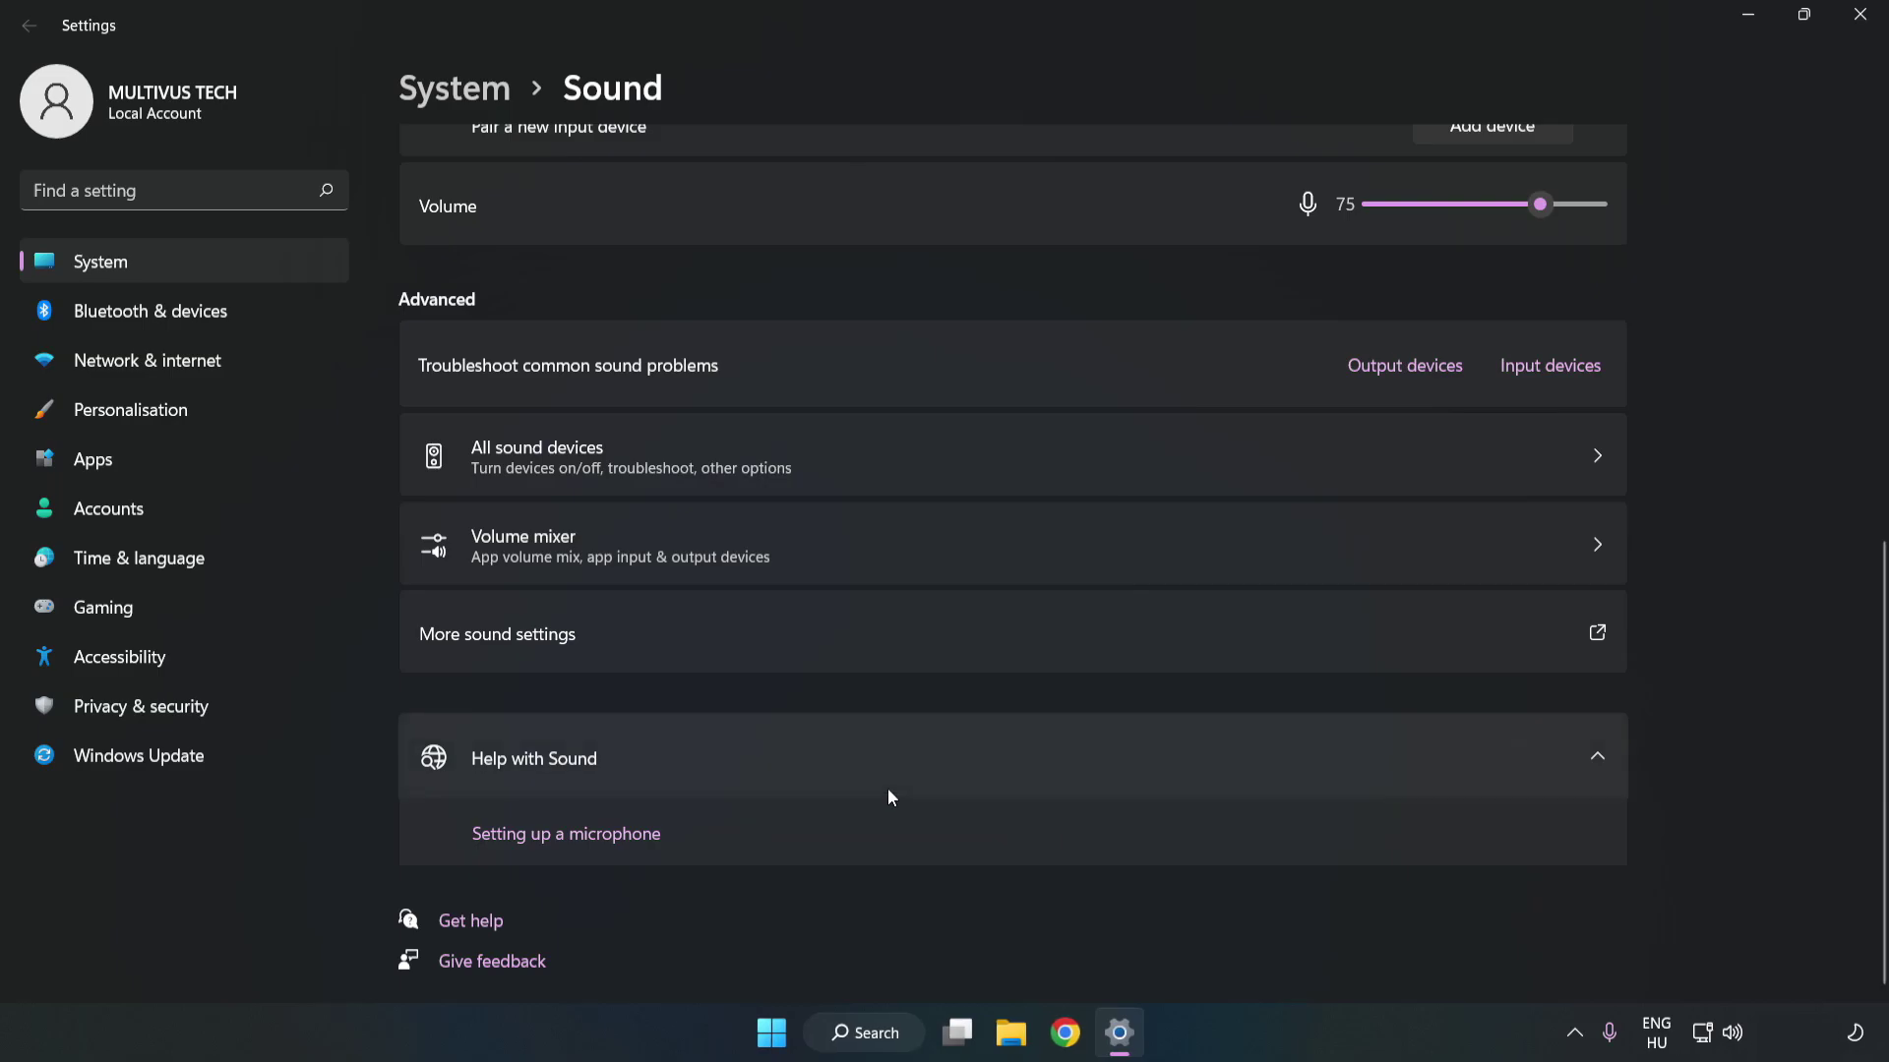
click(1859, 14)
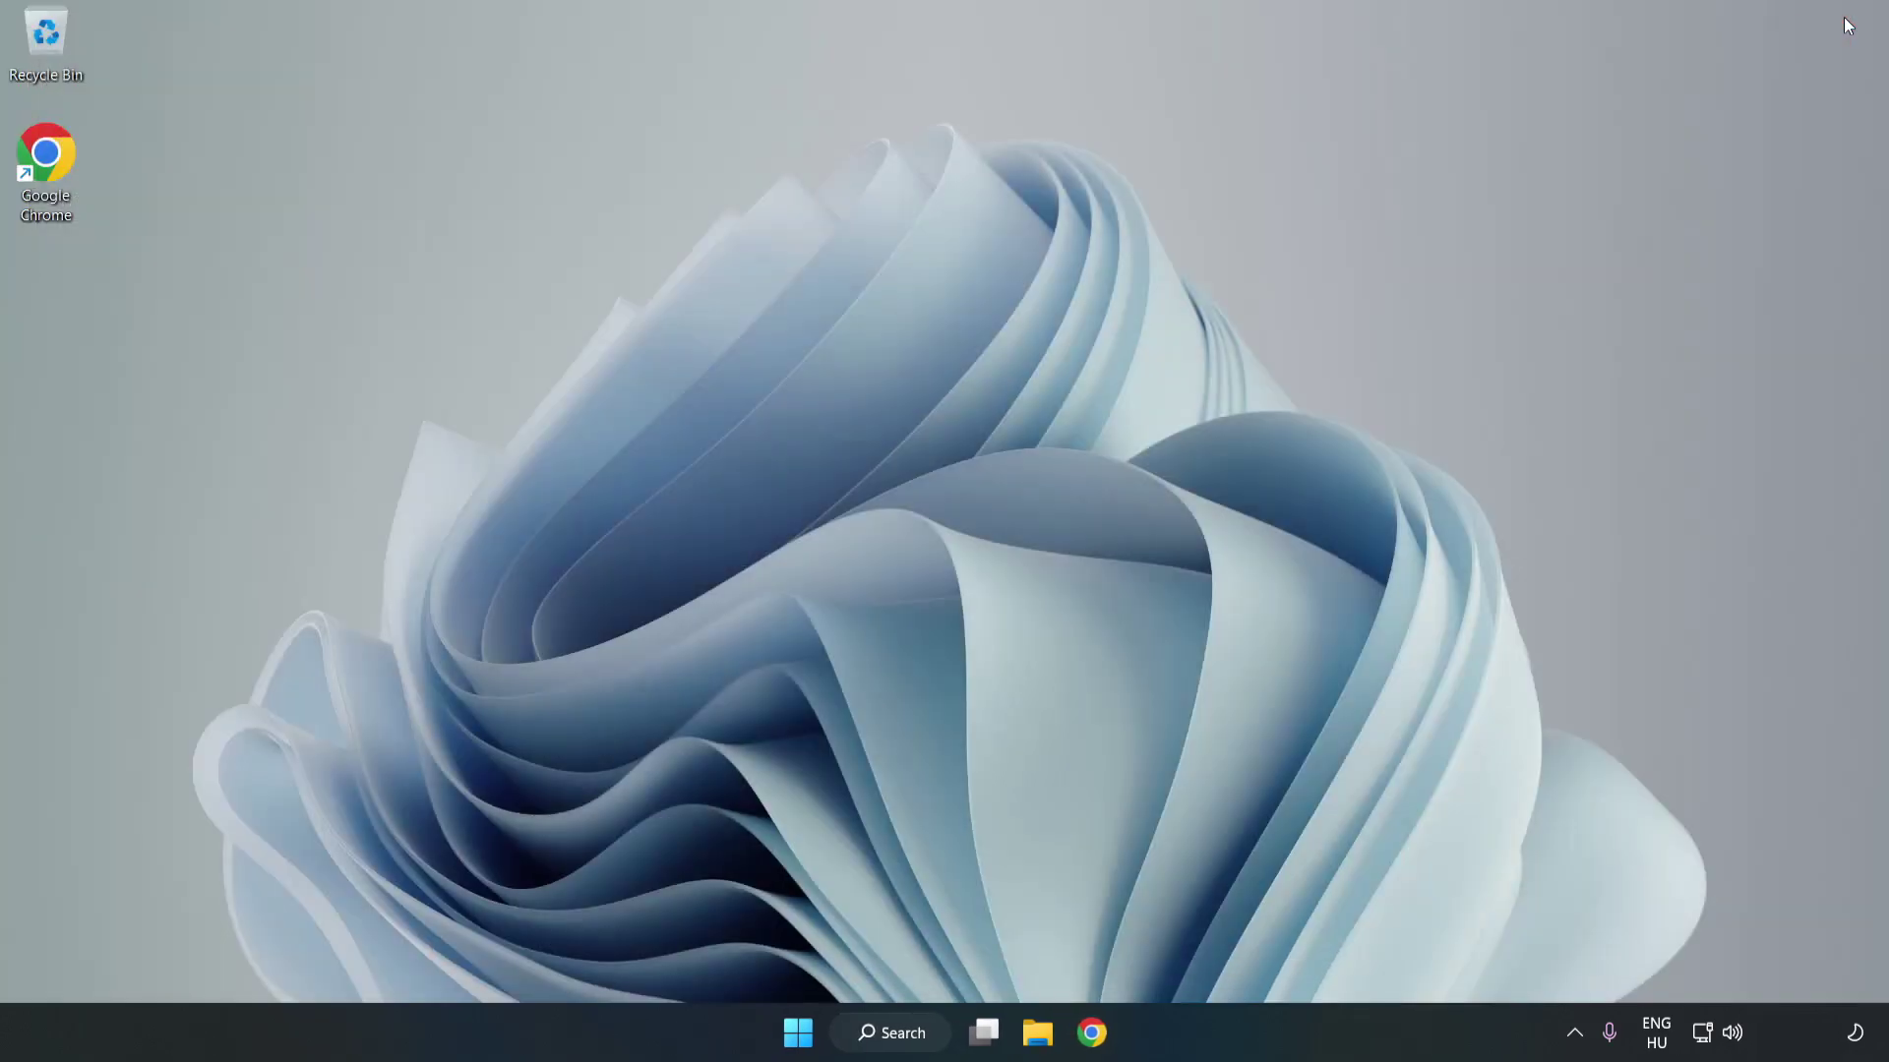
- Search Windows for 'device manager', correcting a typo along the way
click(798, 1032)
click(1249, 947)
click(928, 1034)
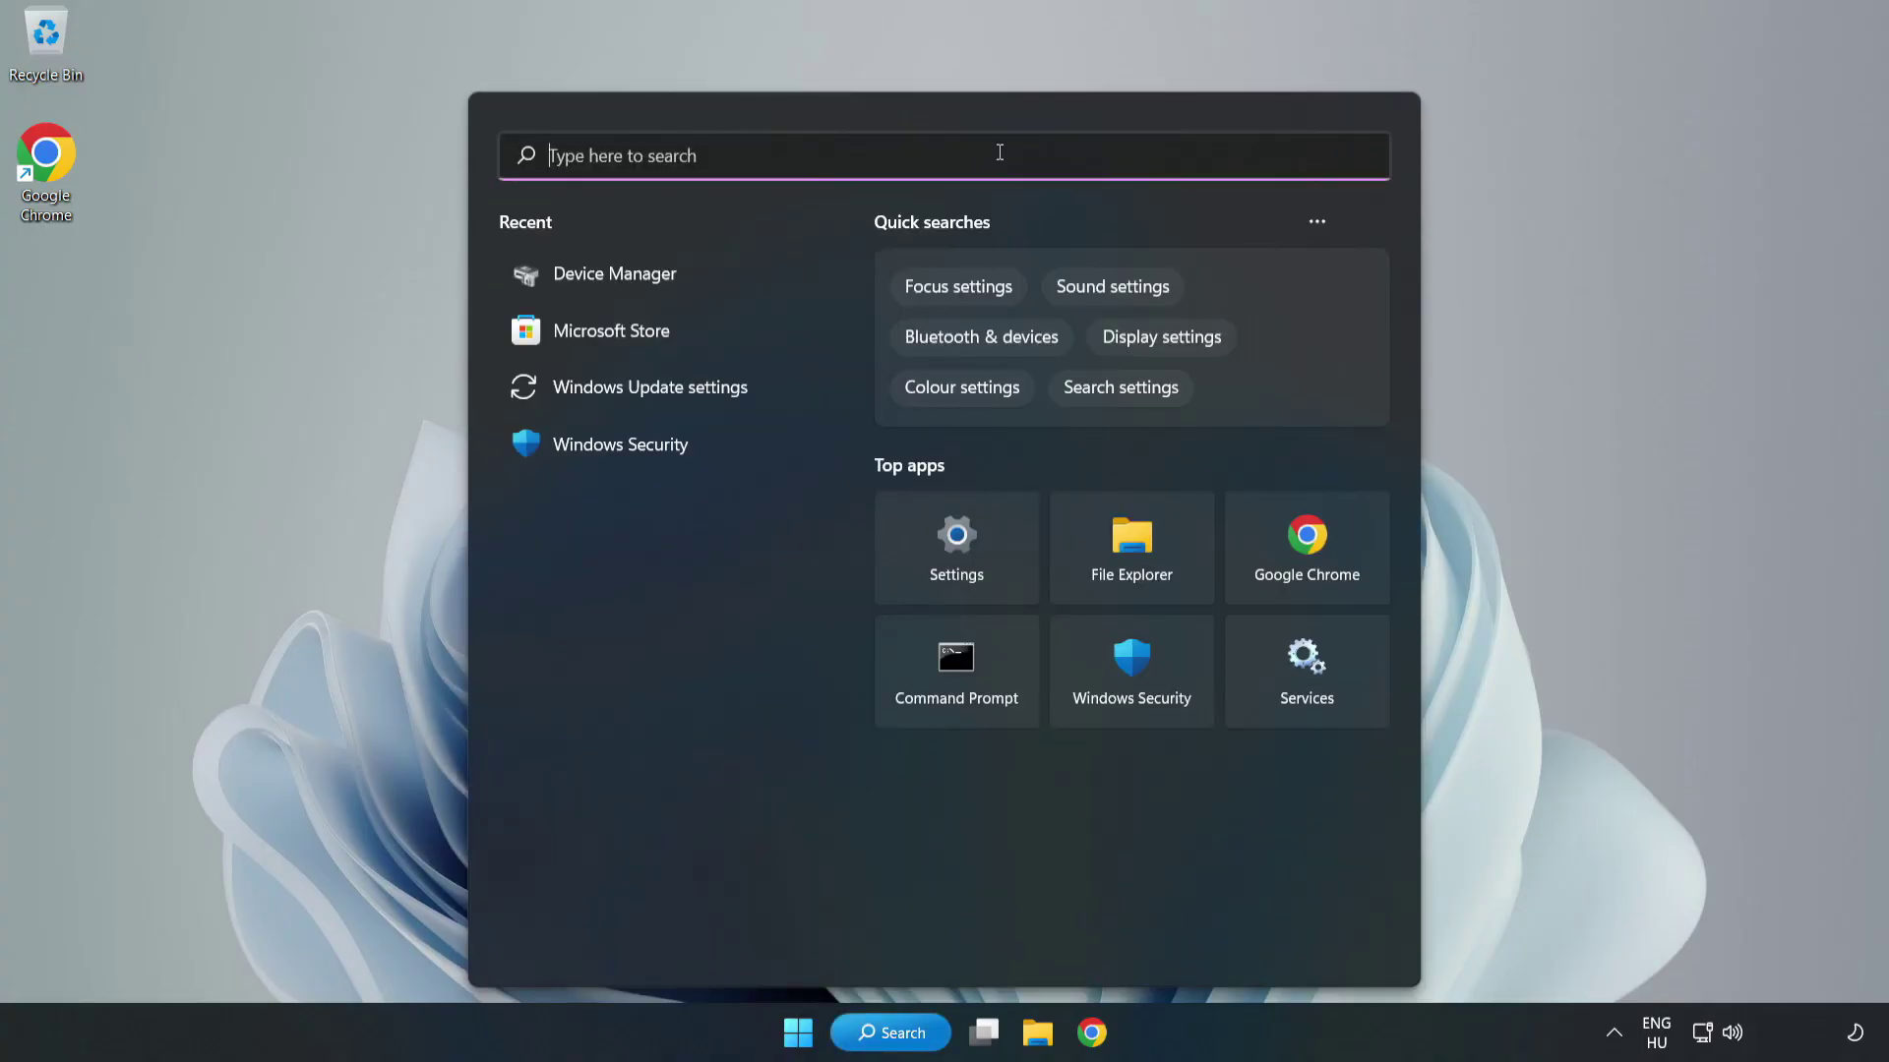
text(device mag)
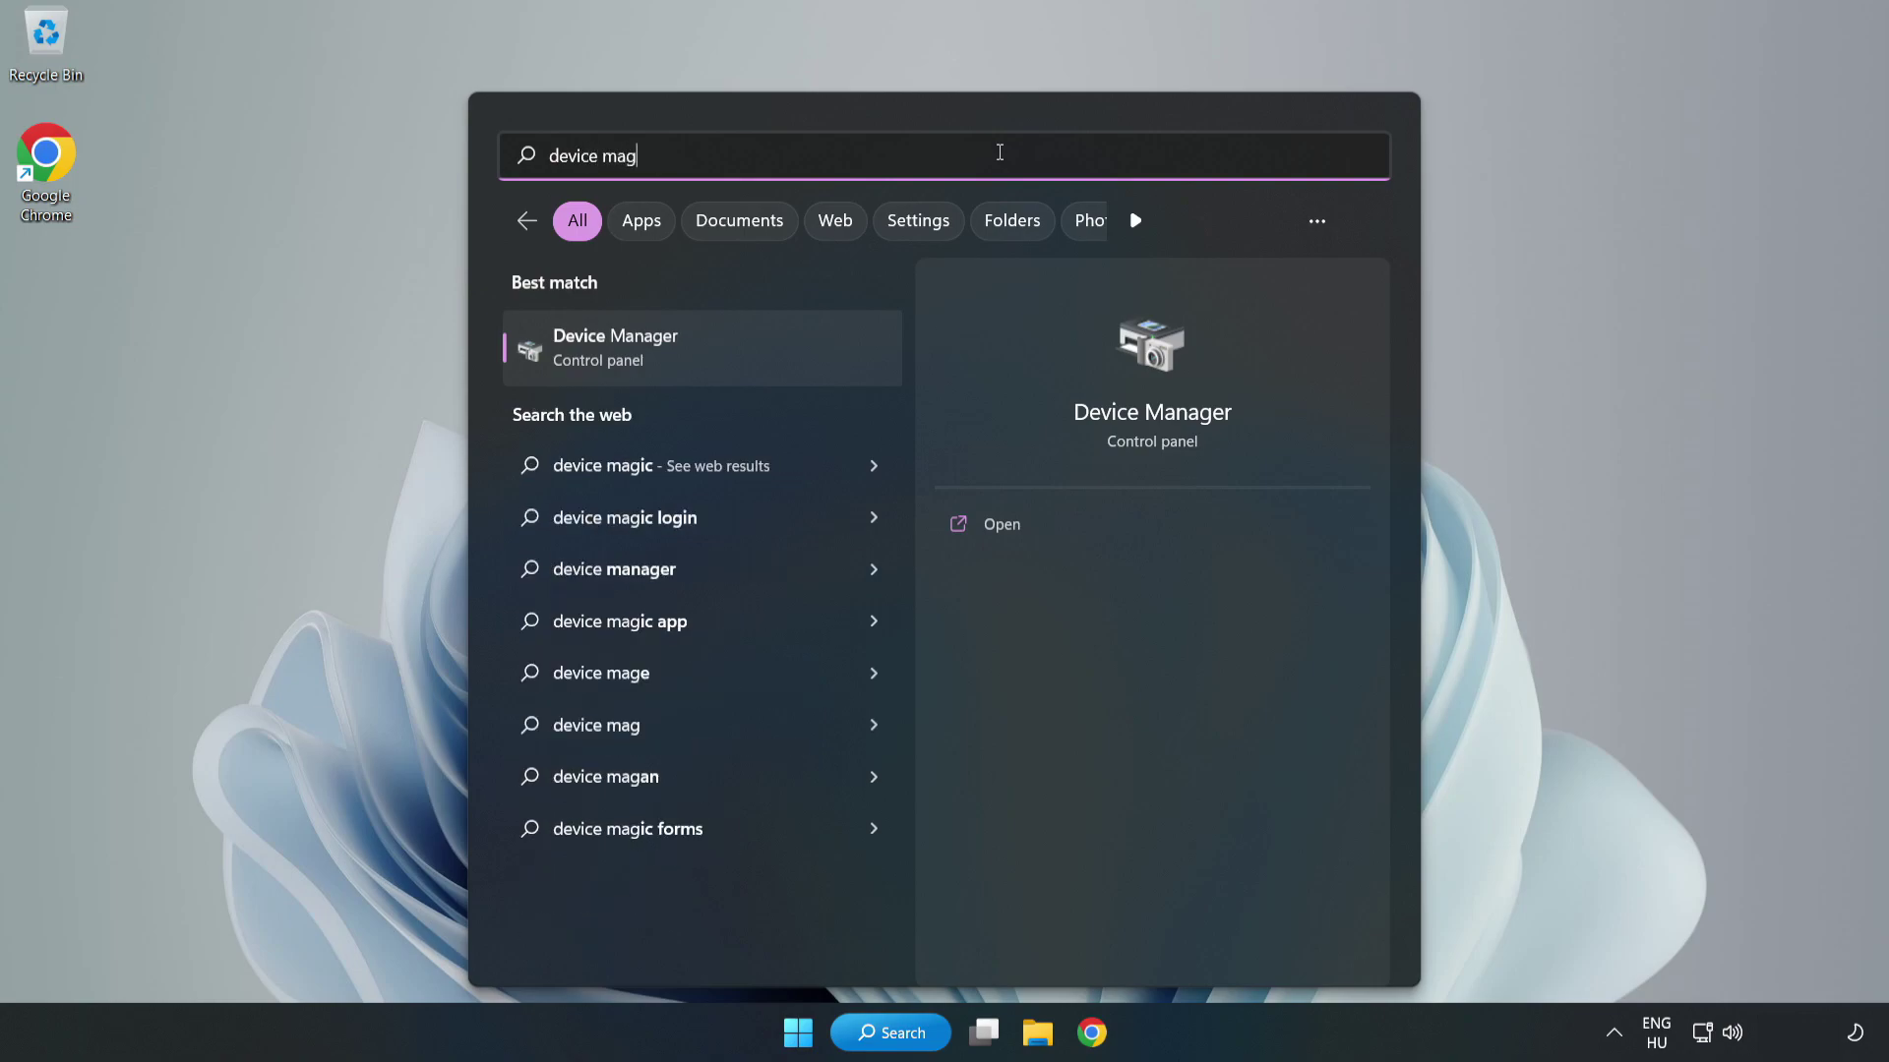
key(BackSpace)
text(nager)
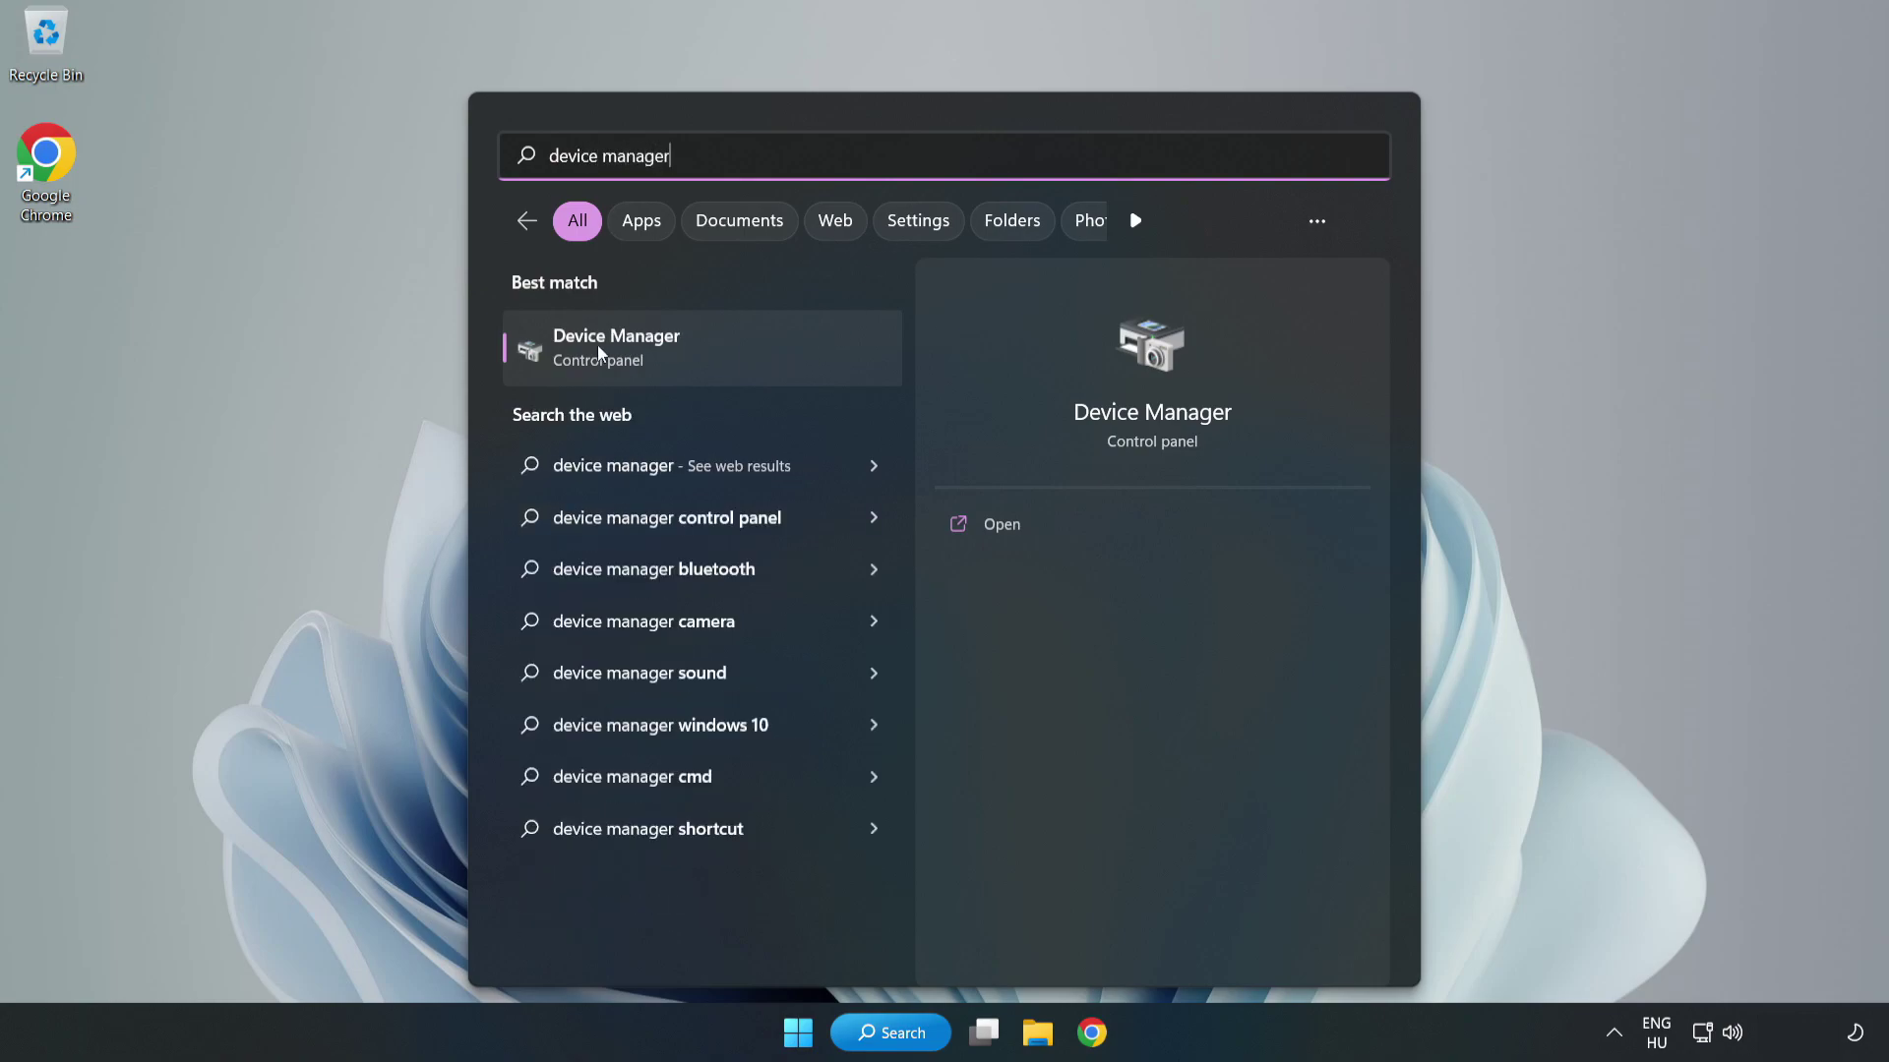
- Launch Device Manager, expand Sound, video and game controllers and right-click High Definition Audio Device
click(732, 354)
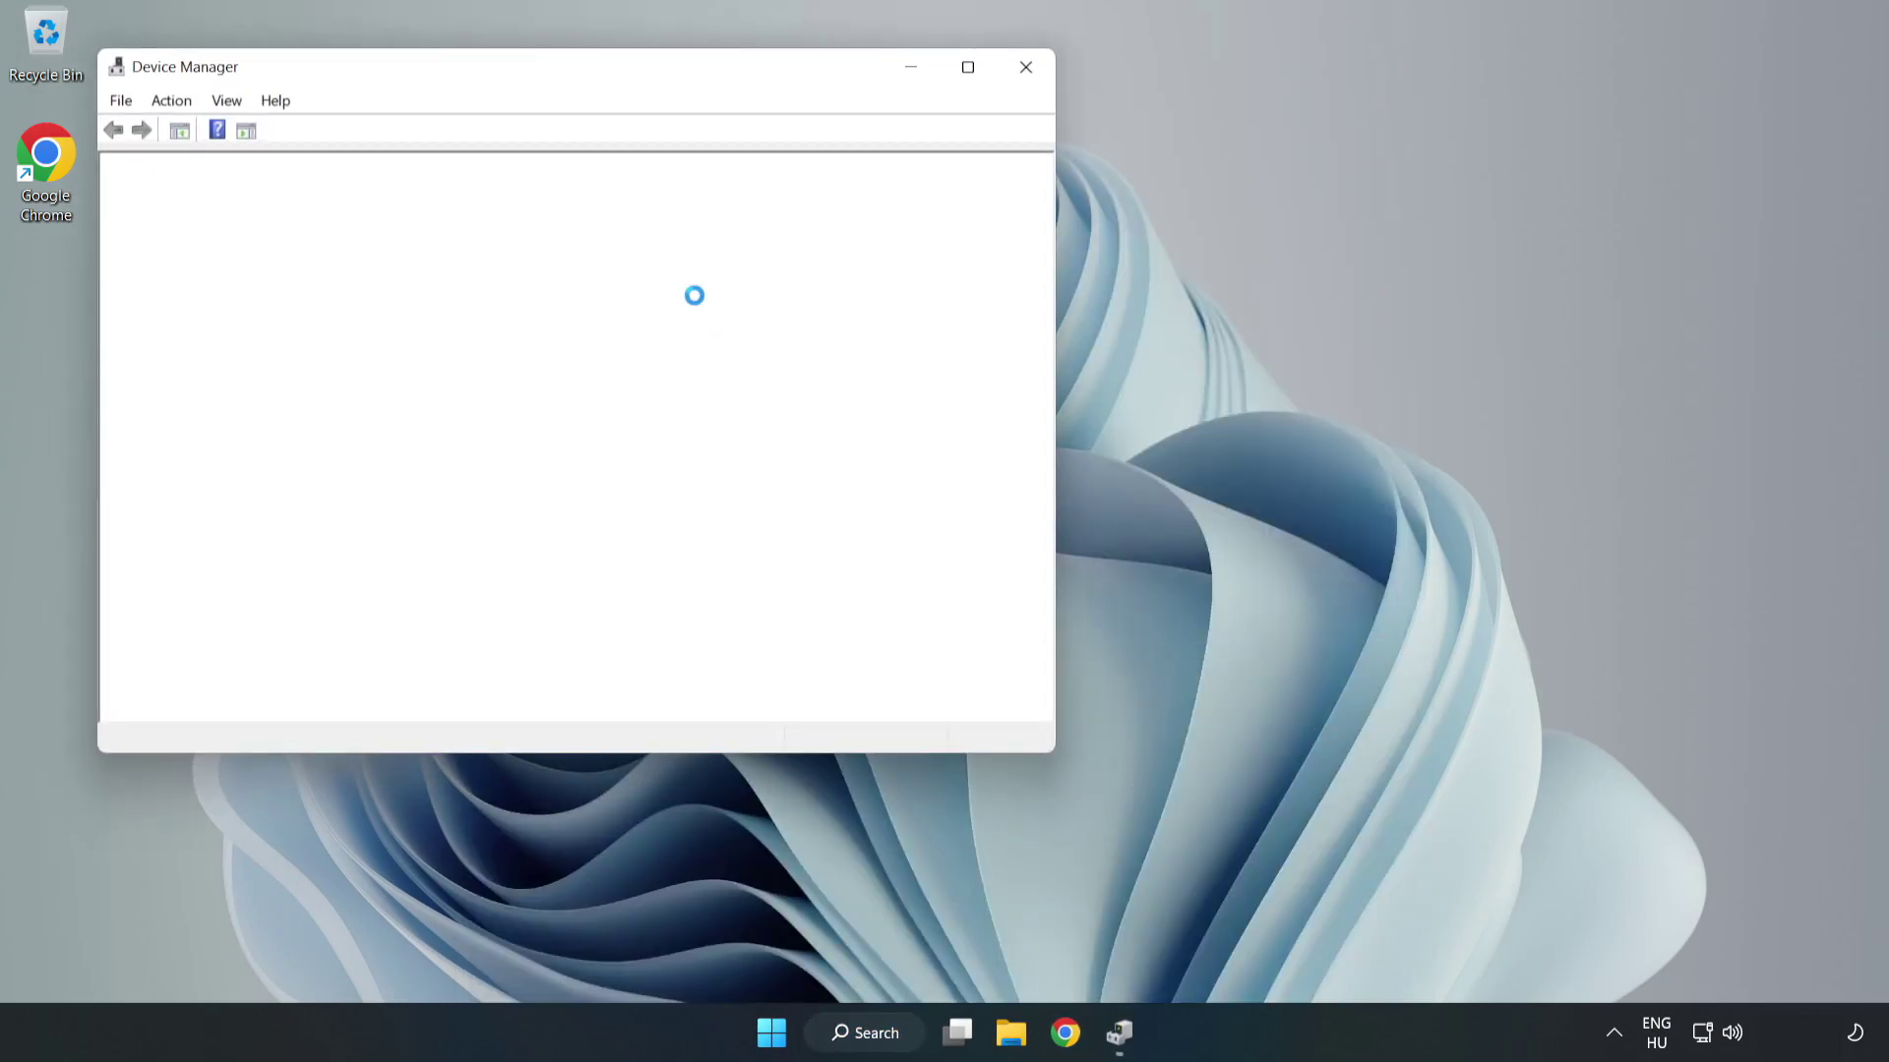
drag(527, 79, 868, 158)
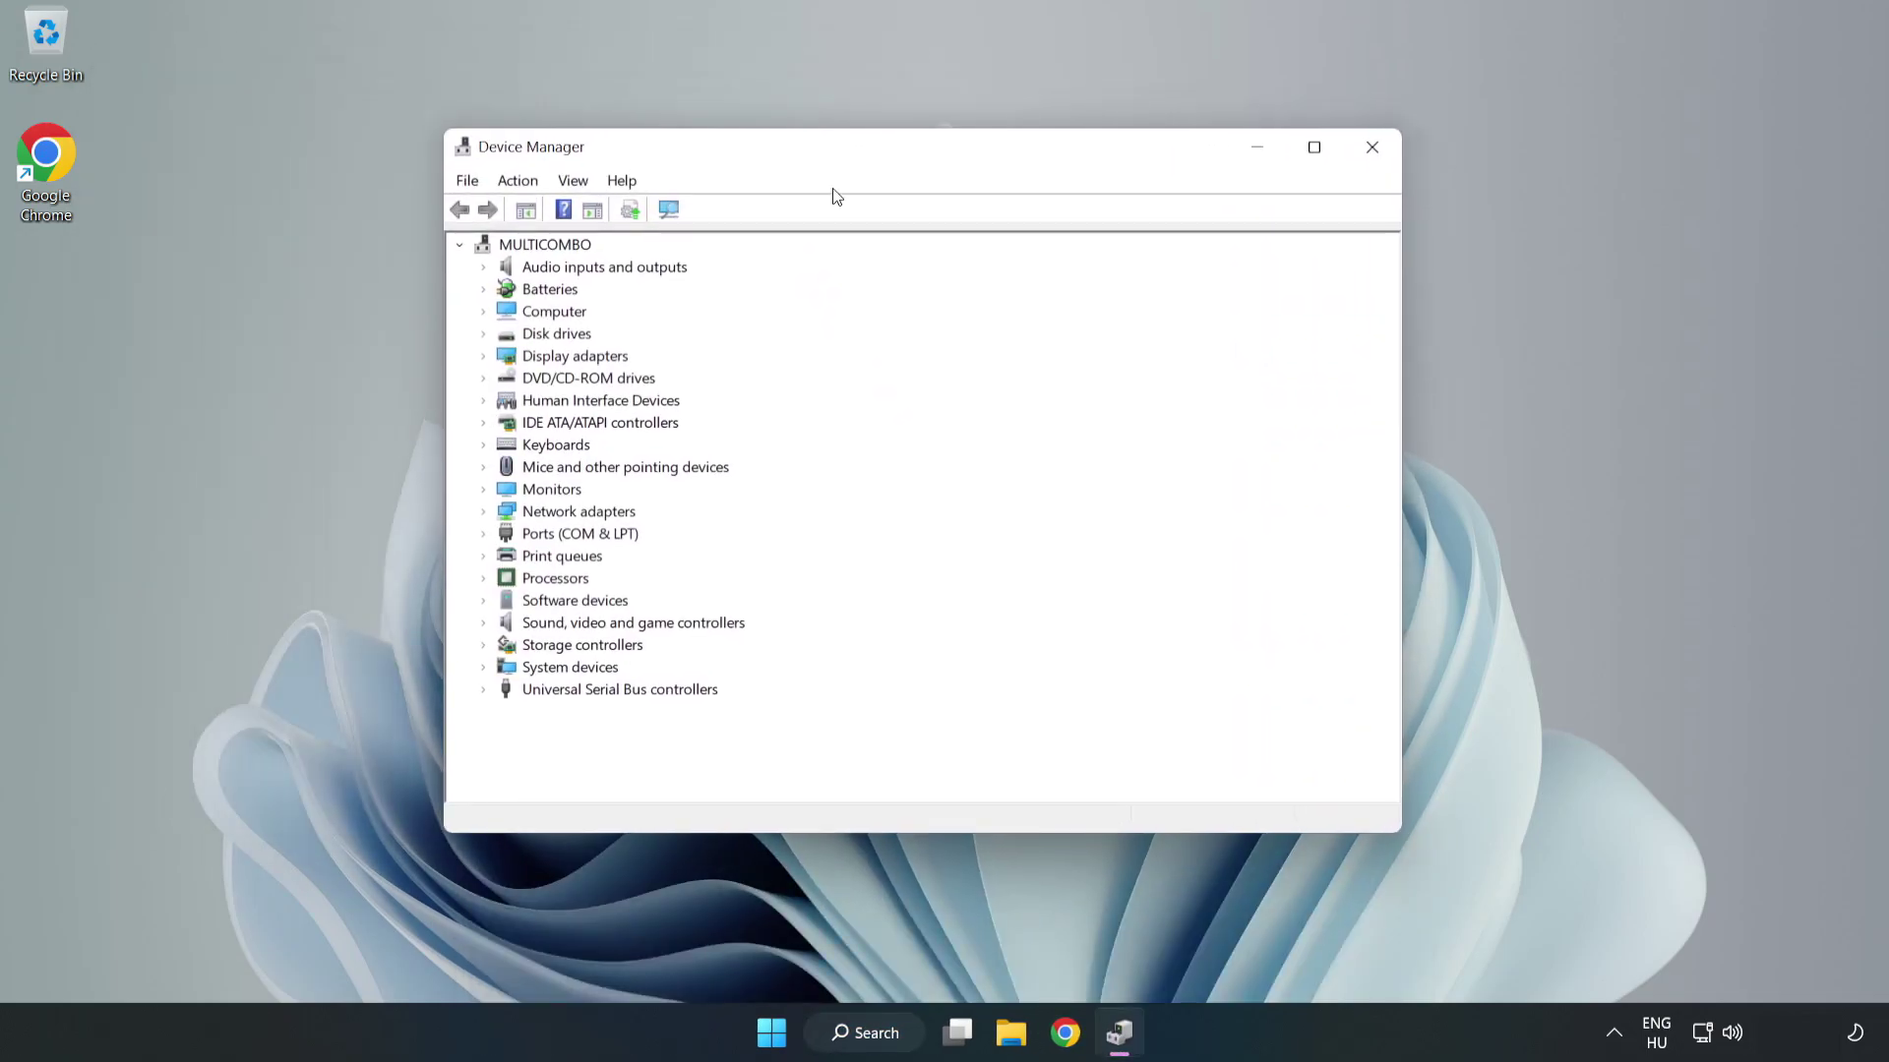
click(534, 629)
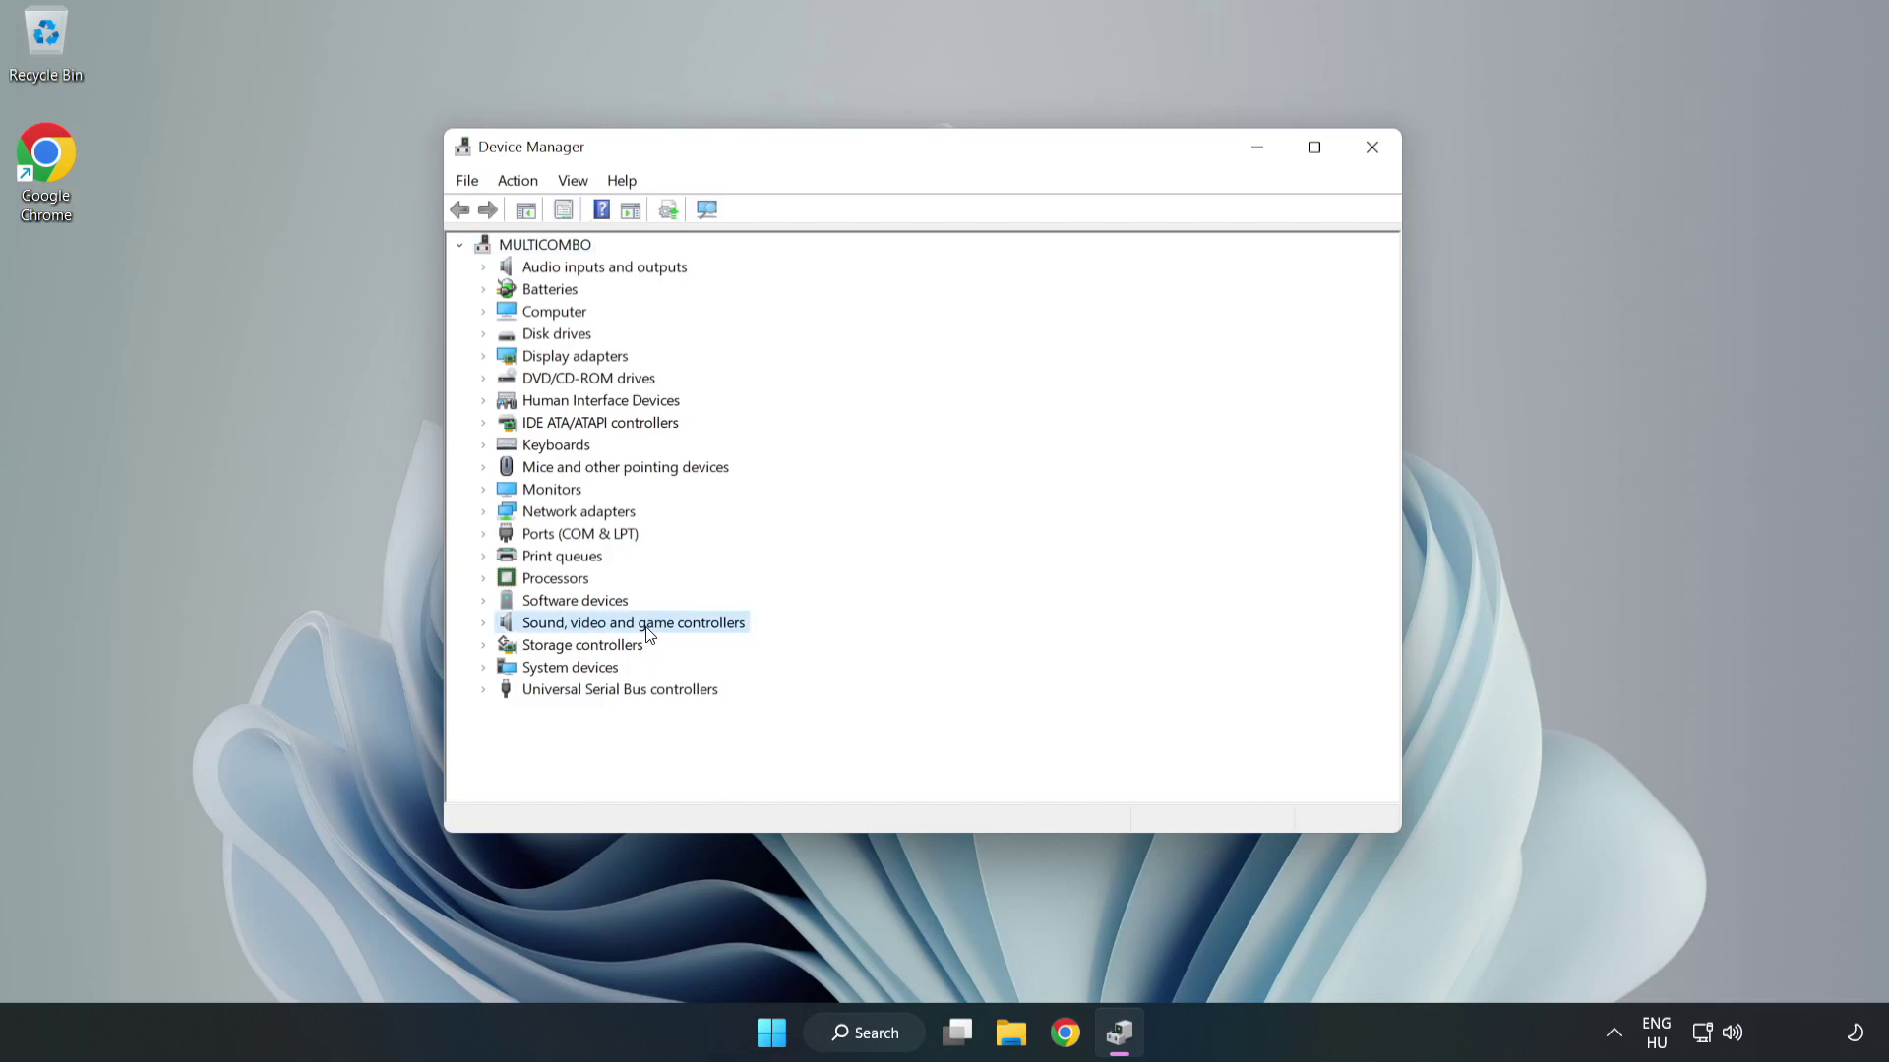
click(483, 623)
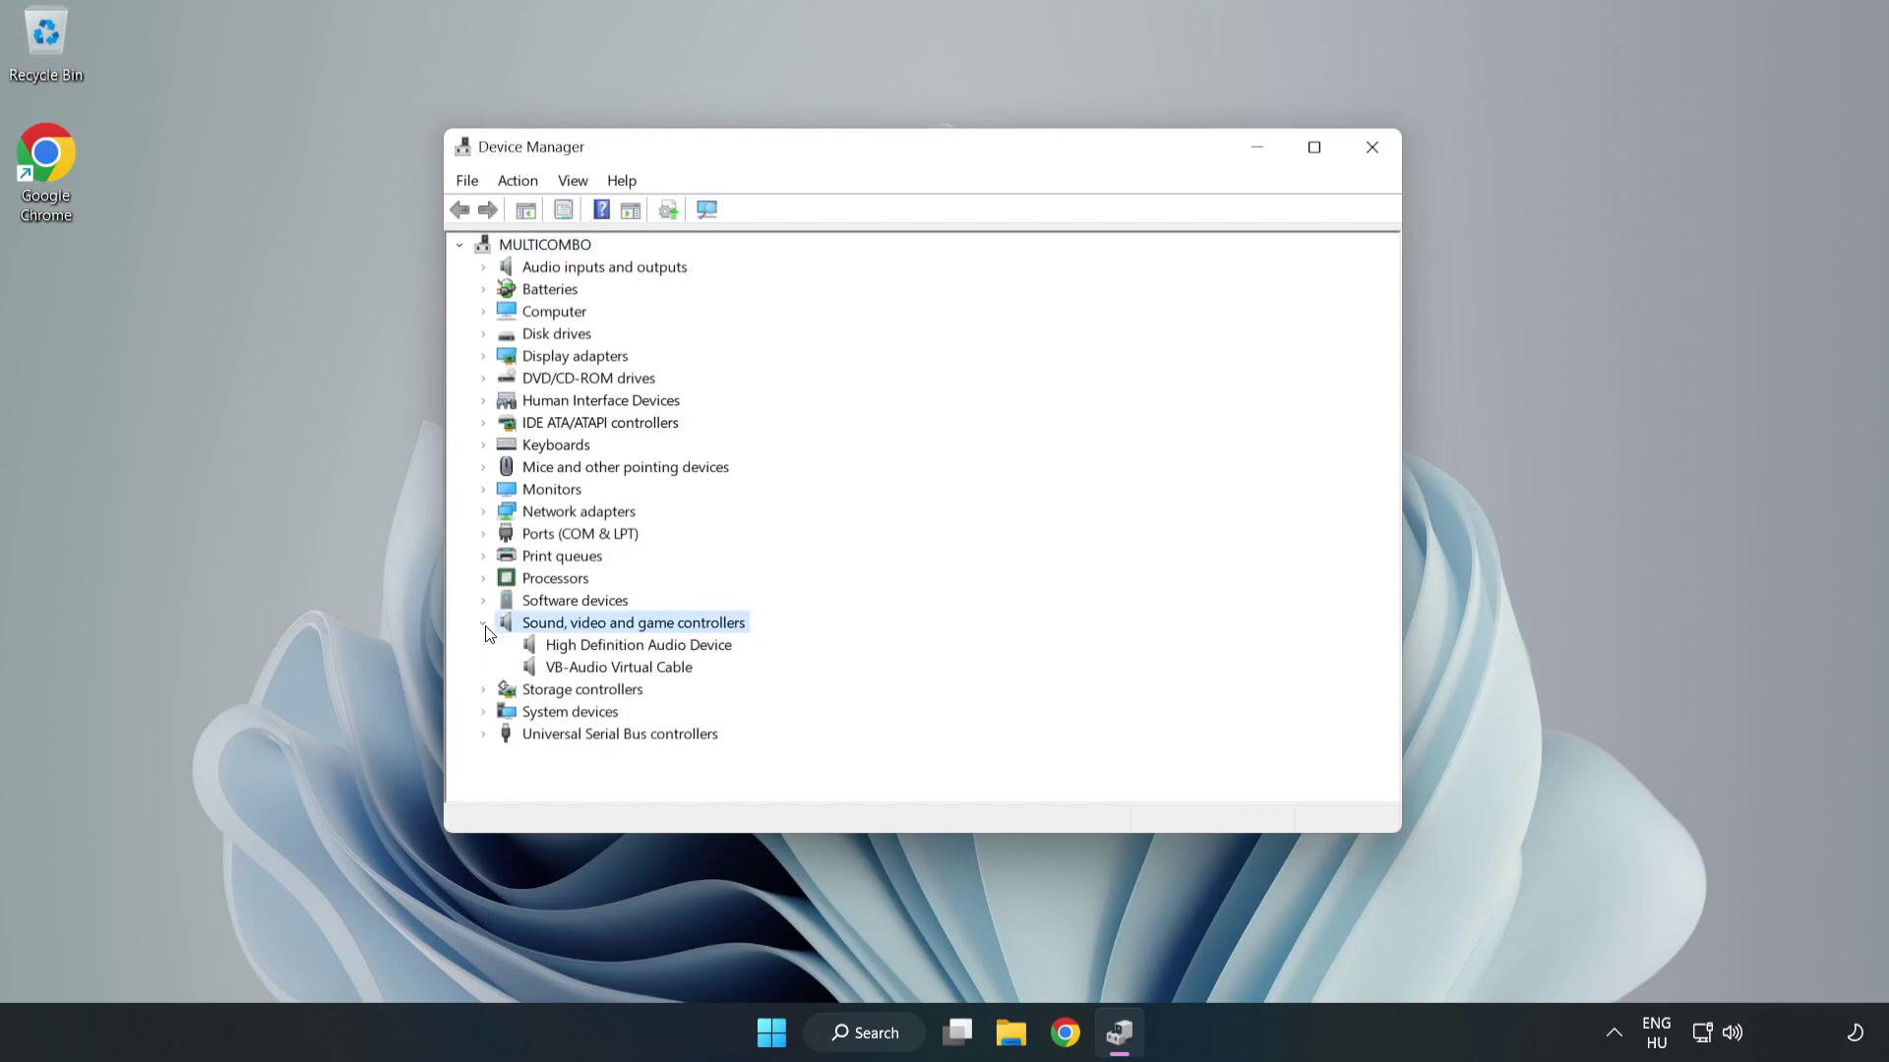
click(583, 648)
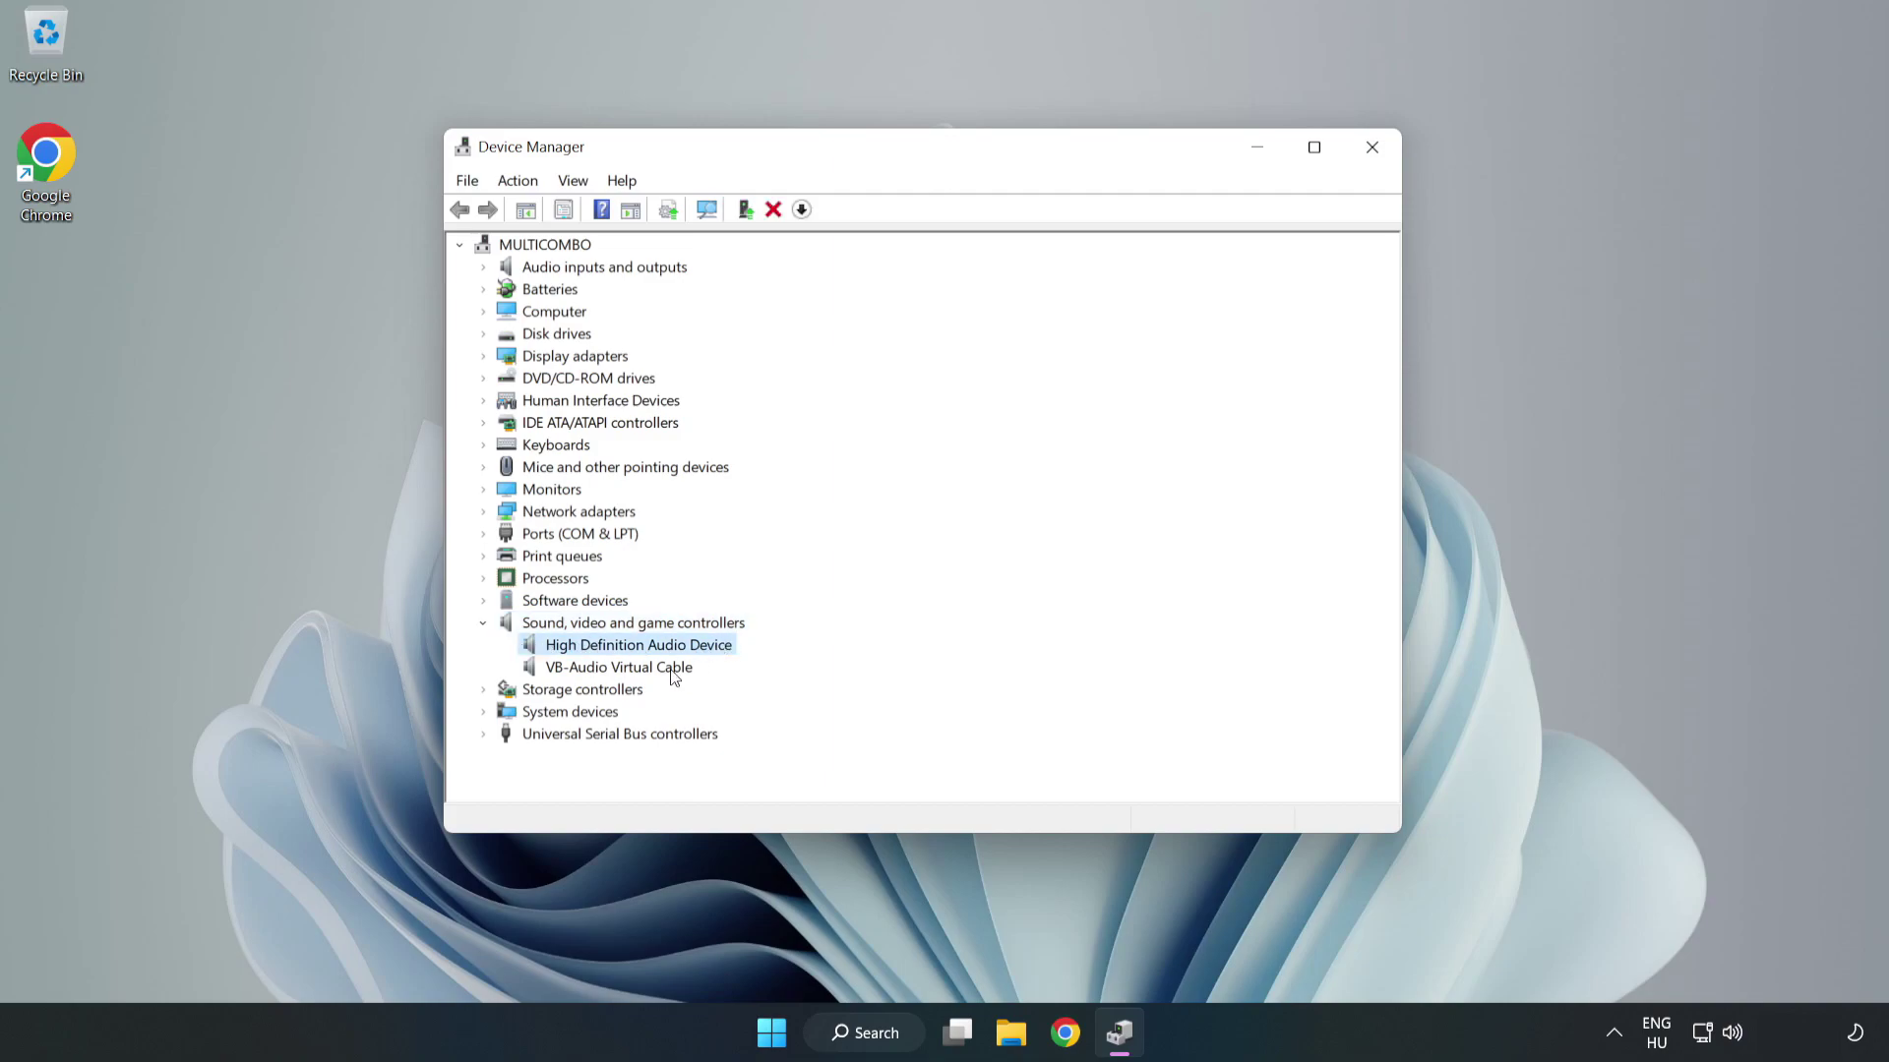
right_click(701, 647)
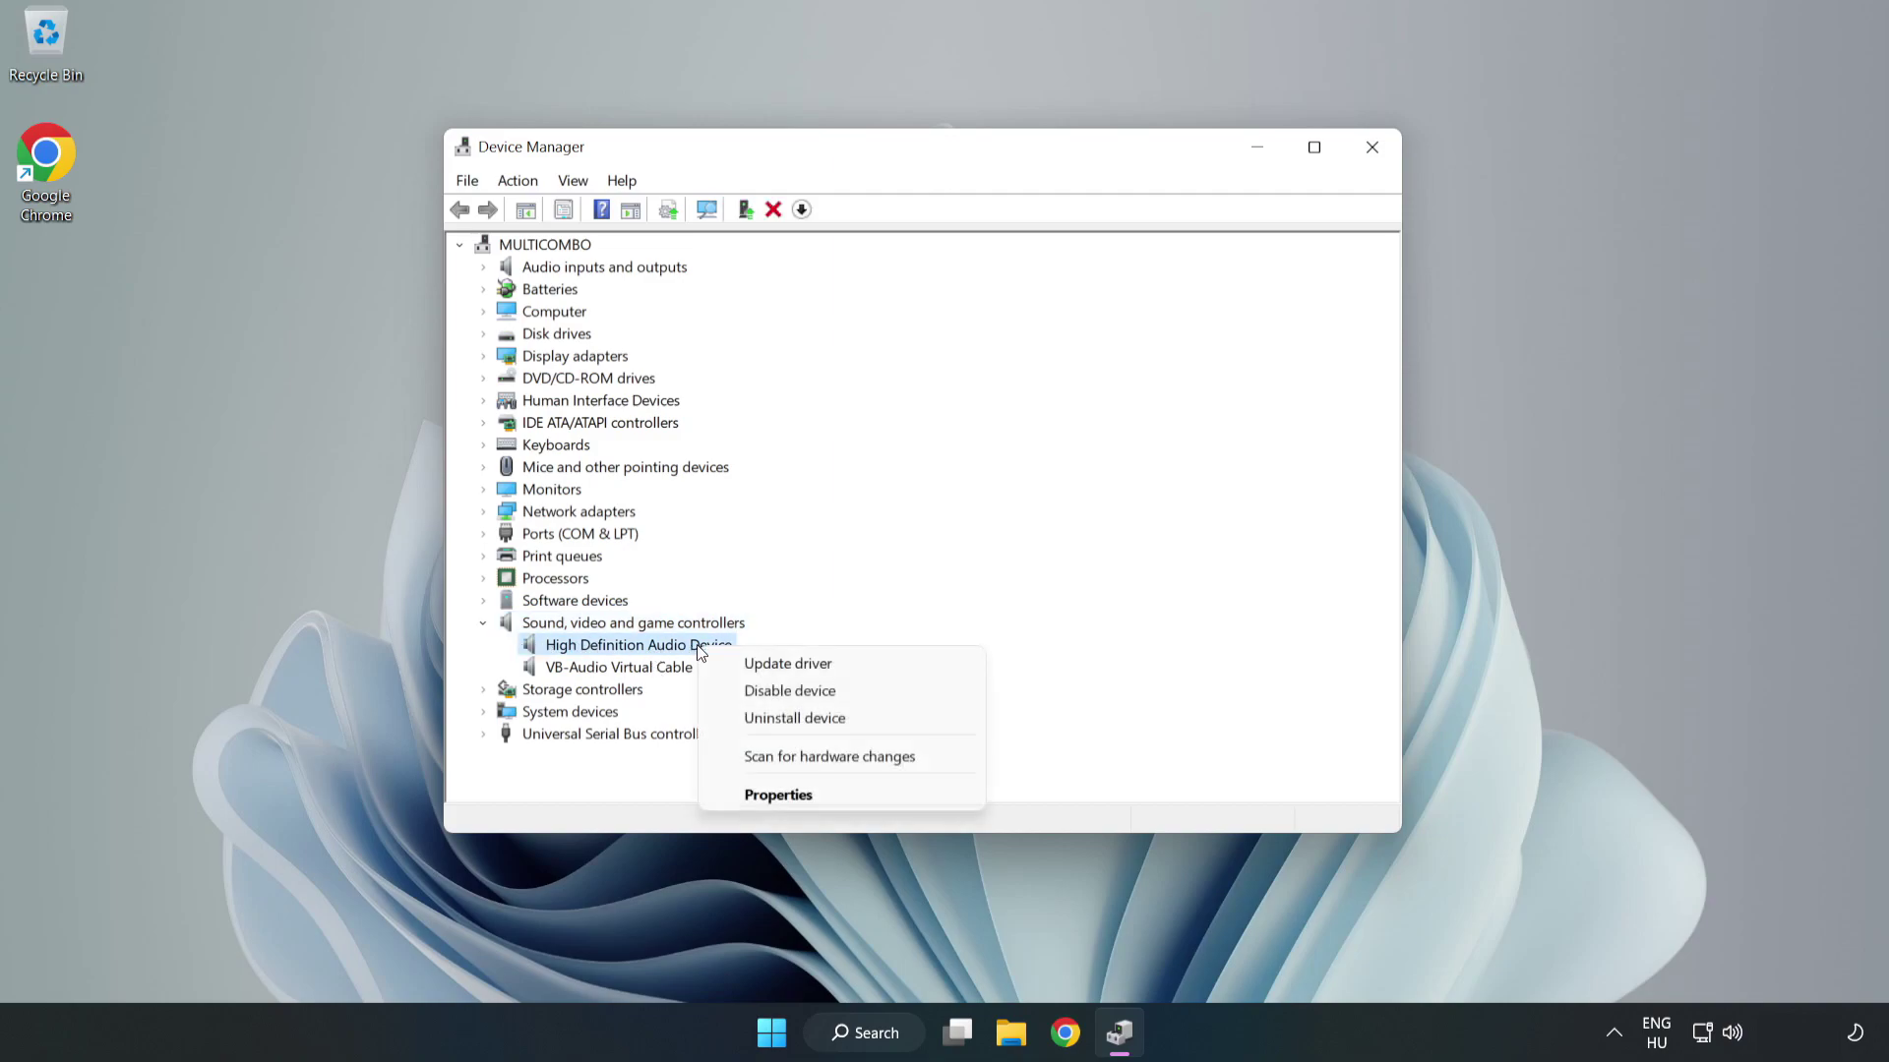
- Reinstall the High Definition Audio Device driver from the on-computer list, accepting the warning
click(859, 667)
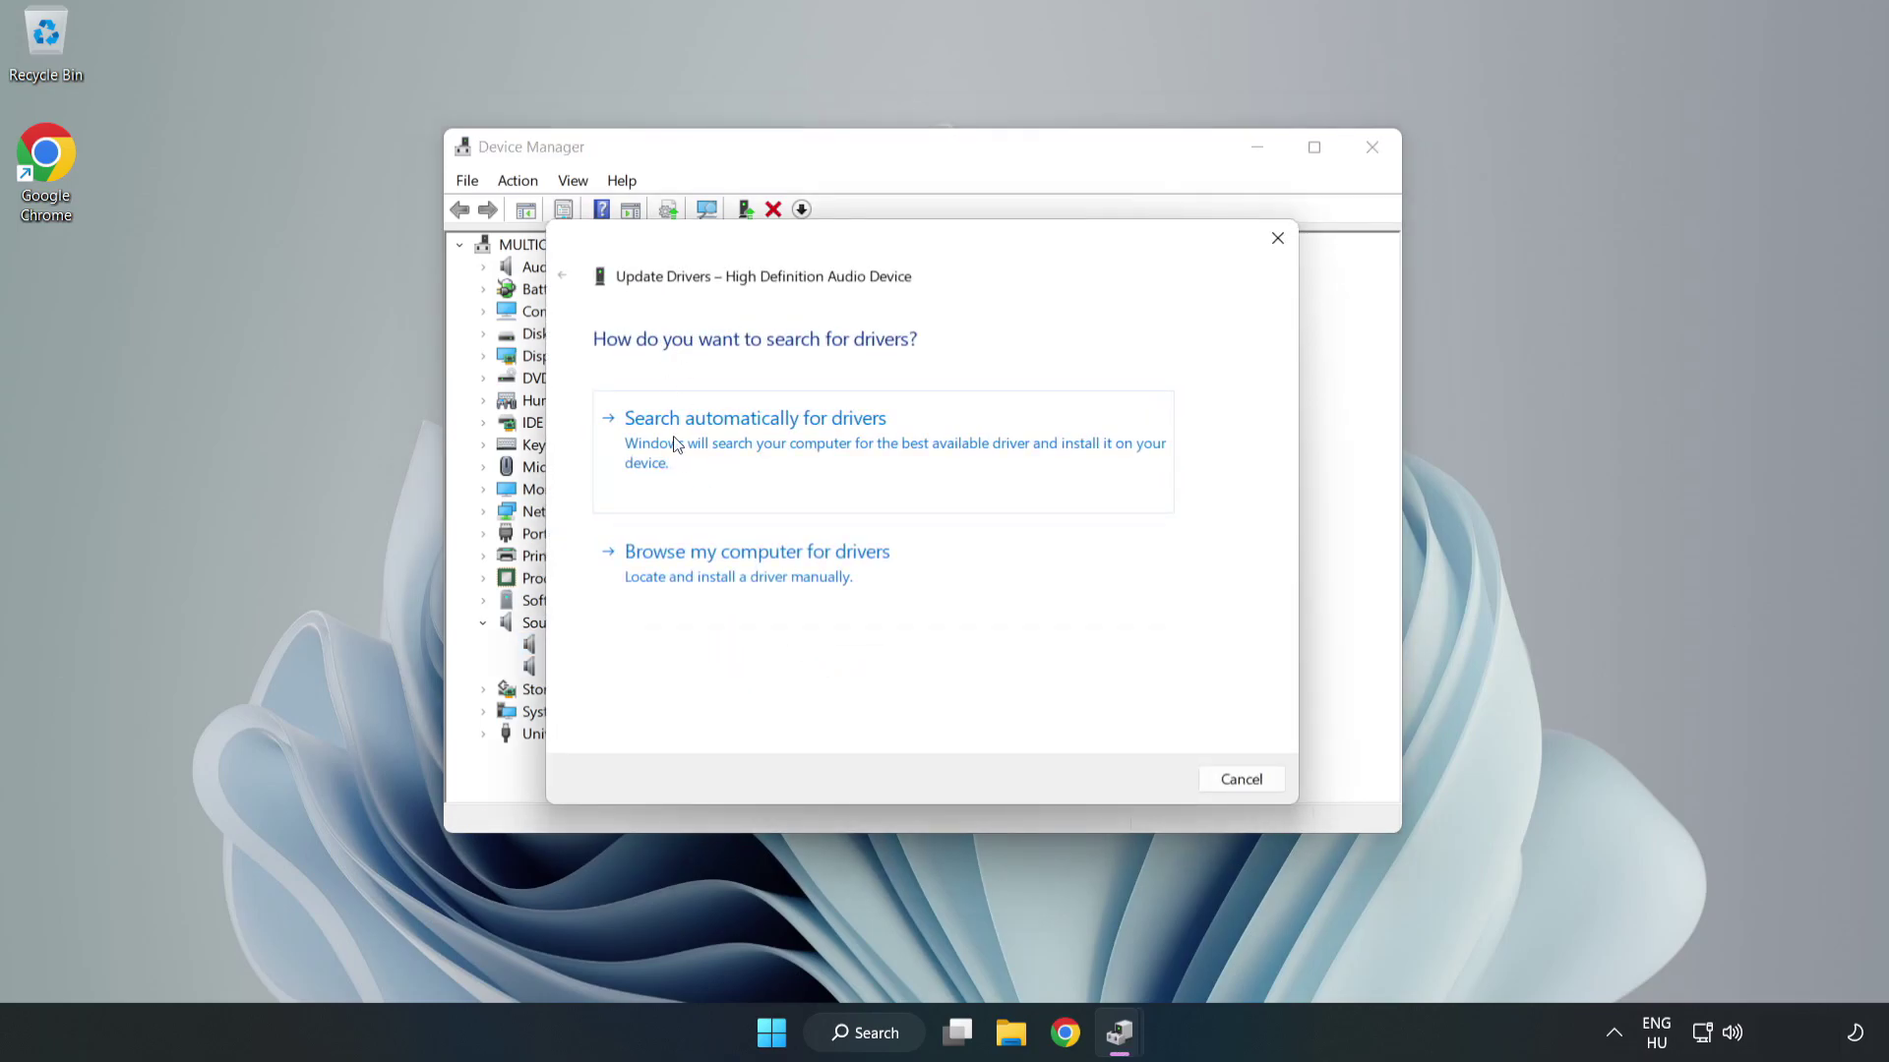
click(822, 577)
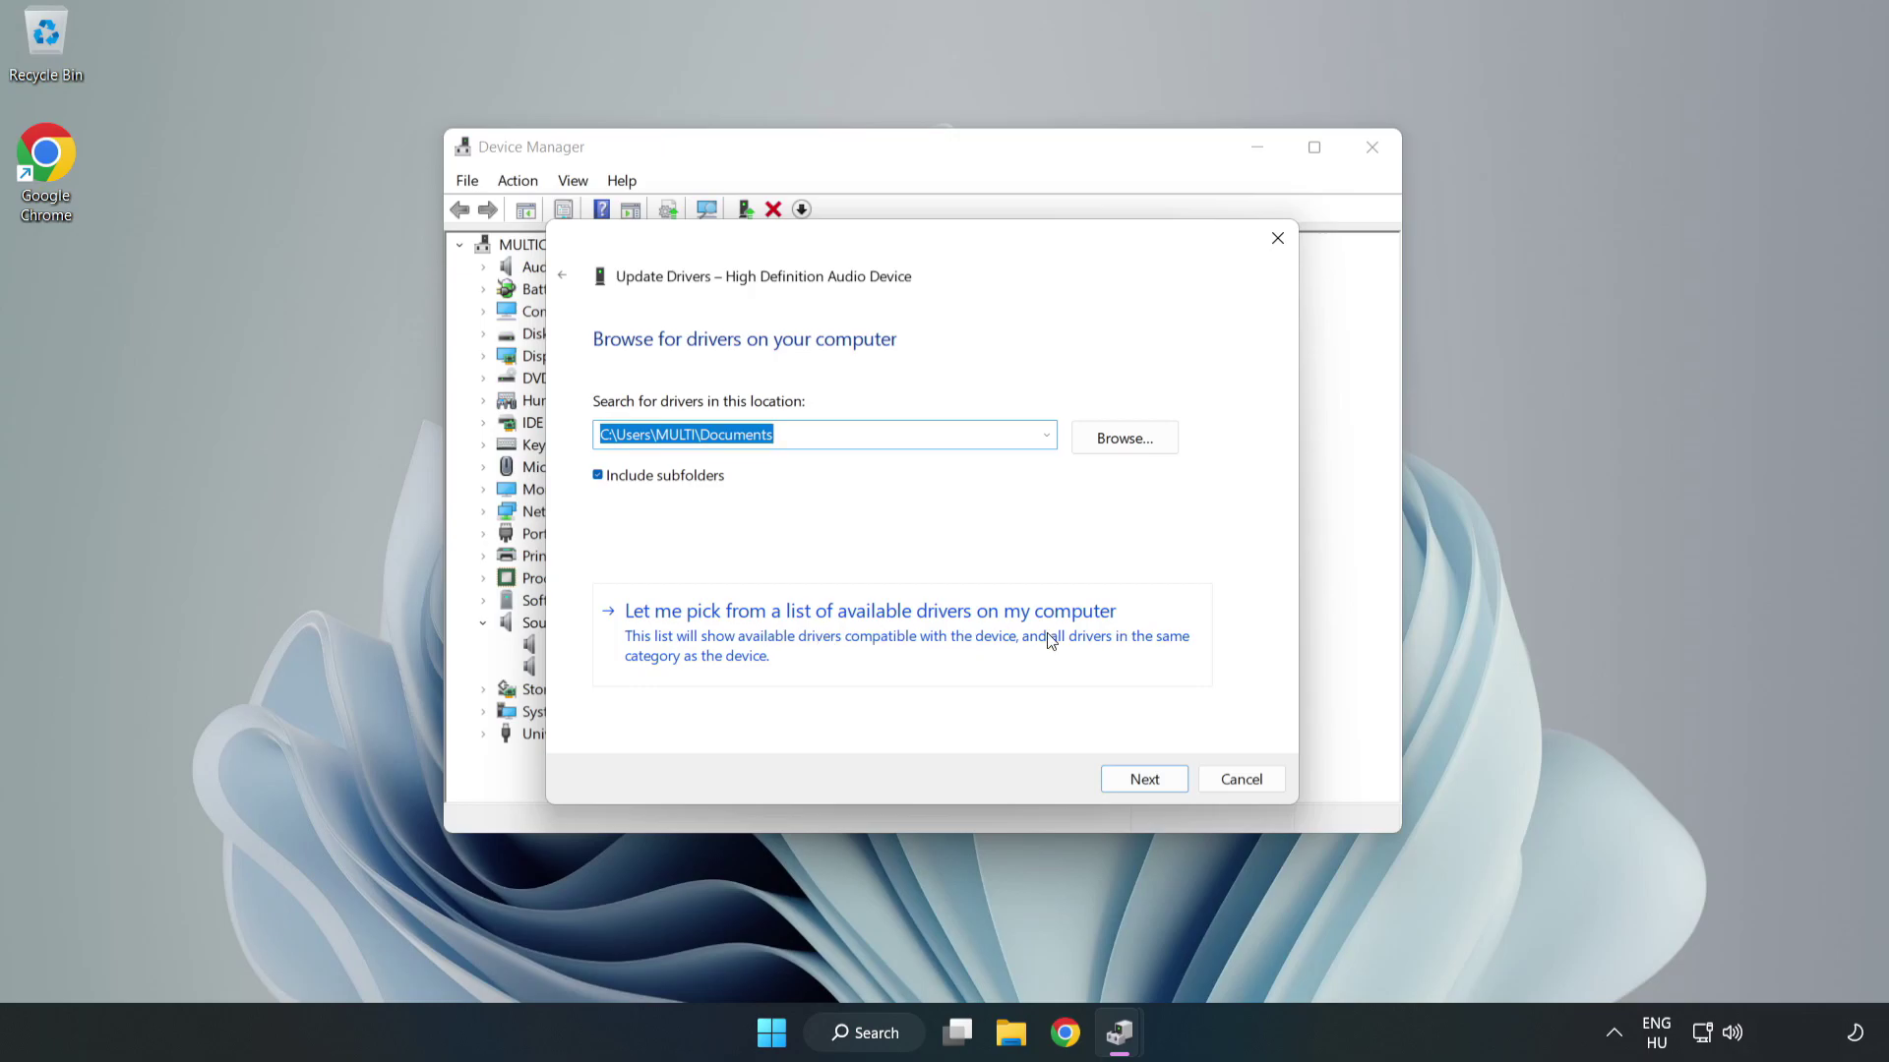
click(984, 650)
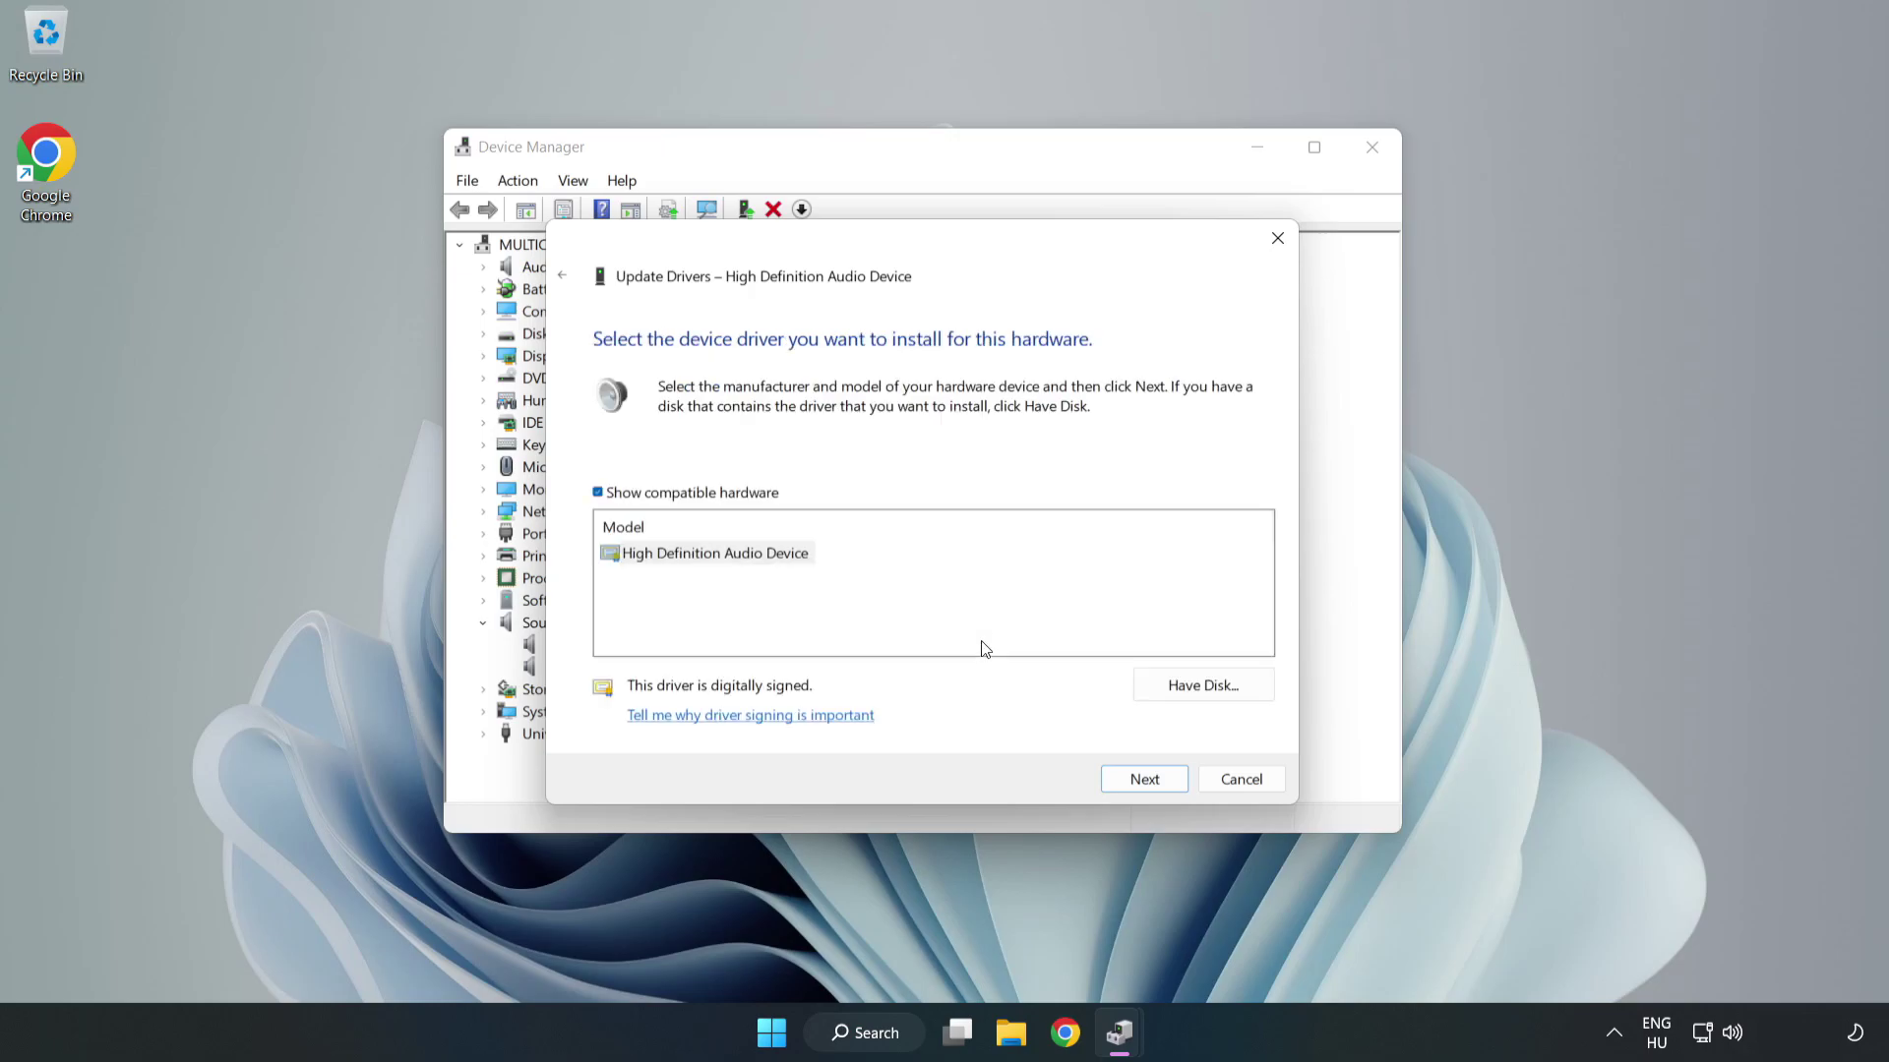
click(630, 554)
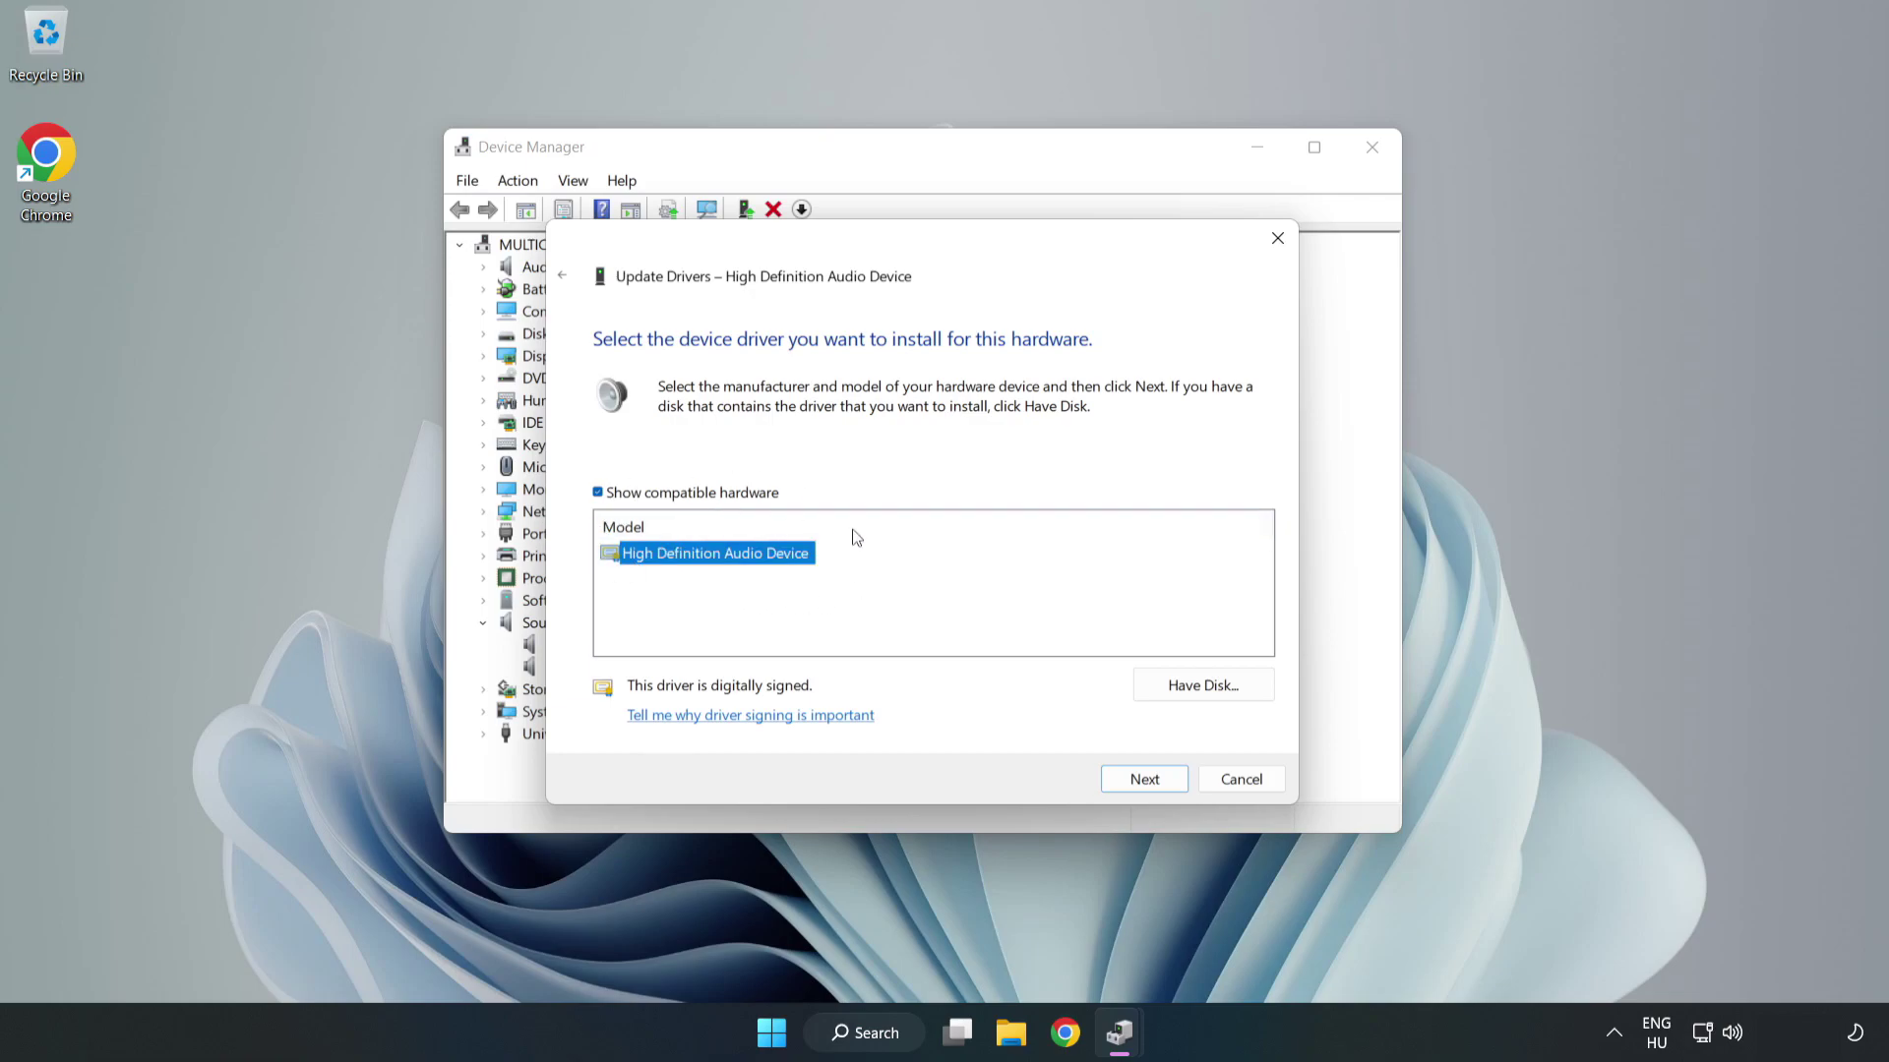
click(1144, 782)
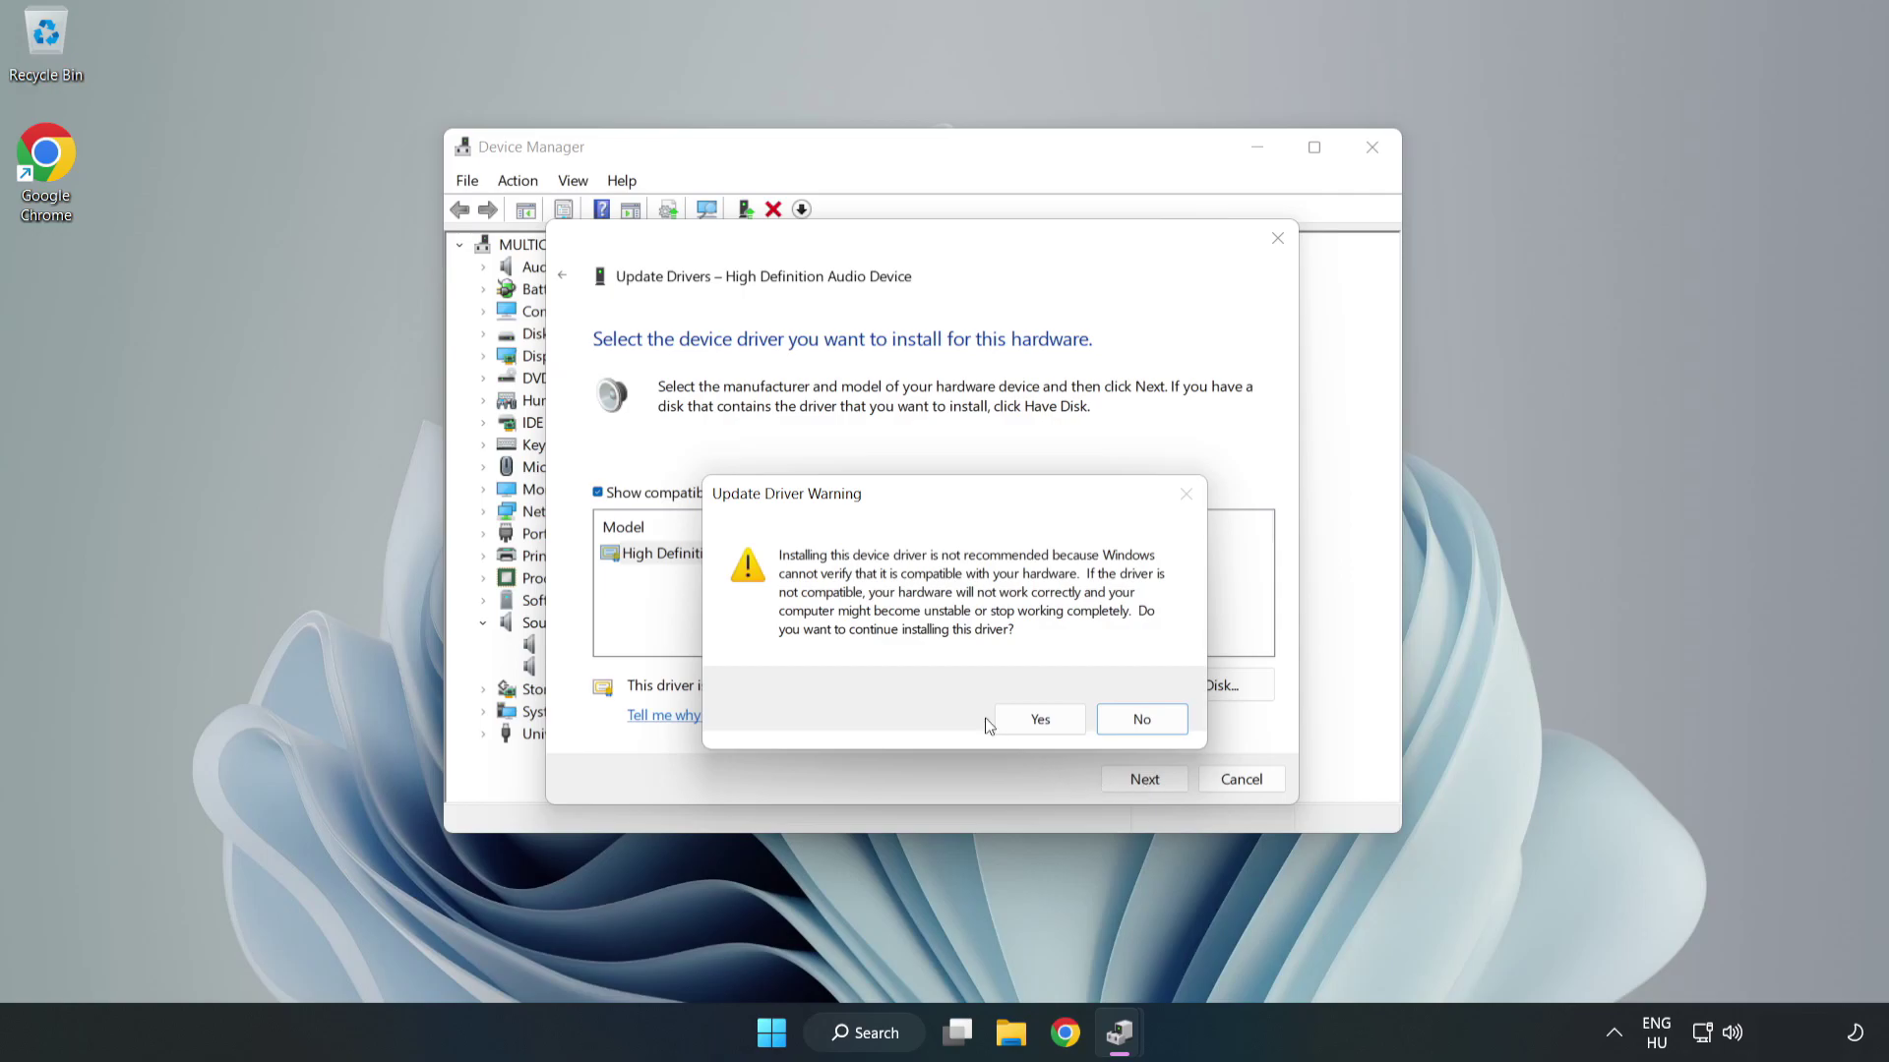
click(1047, 723)
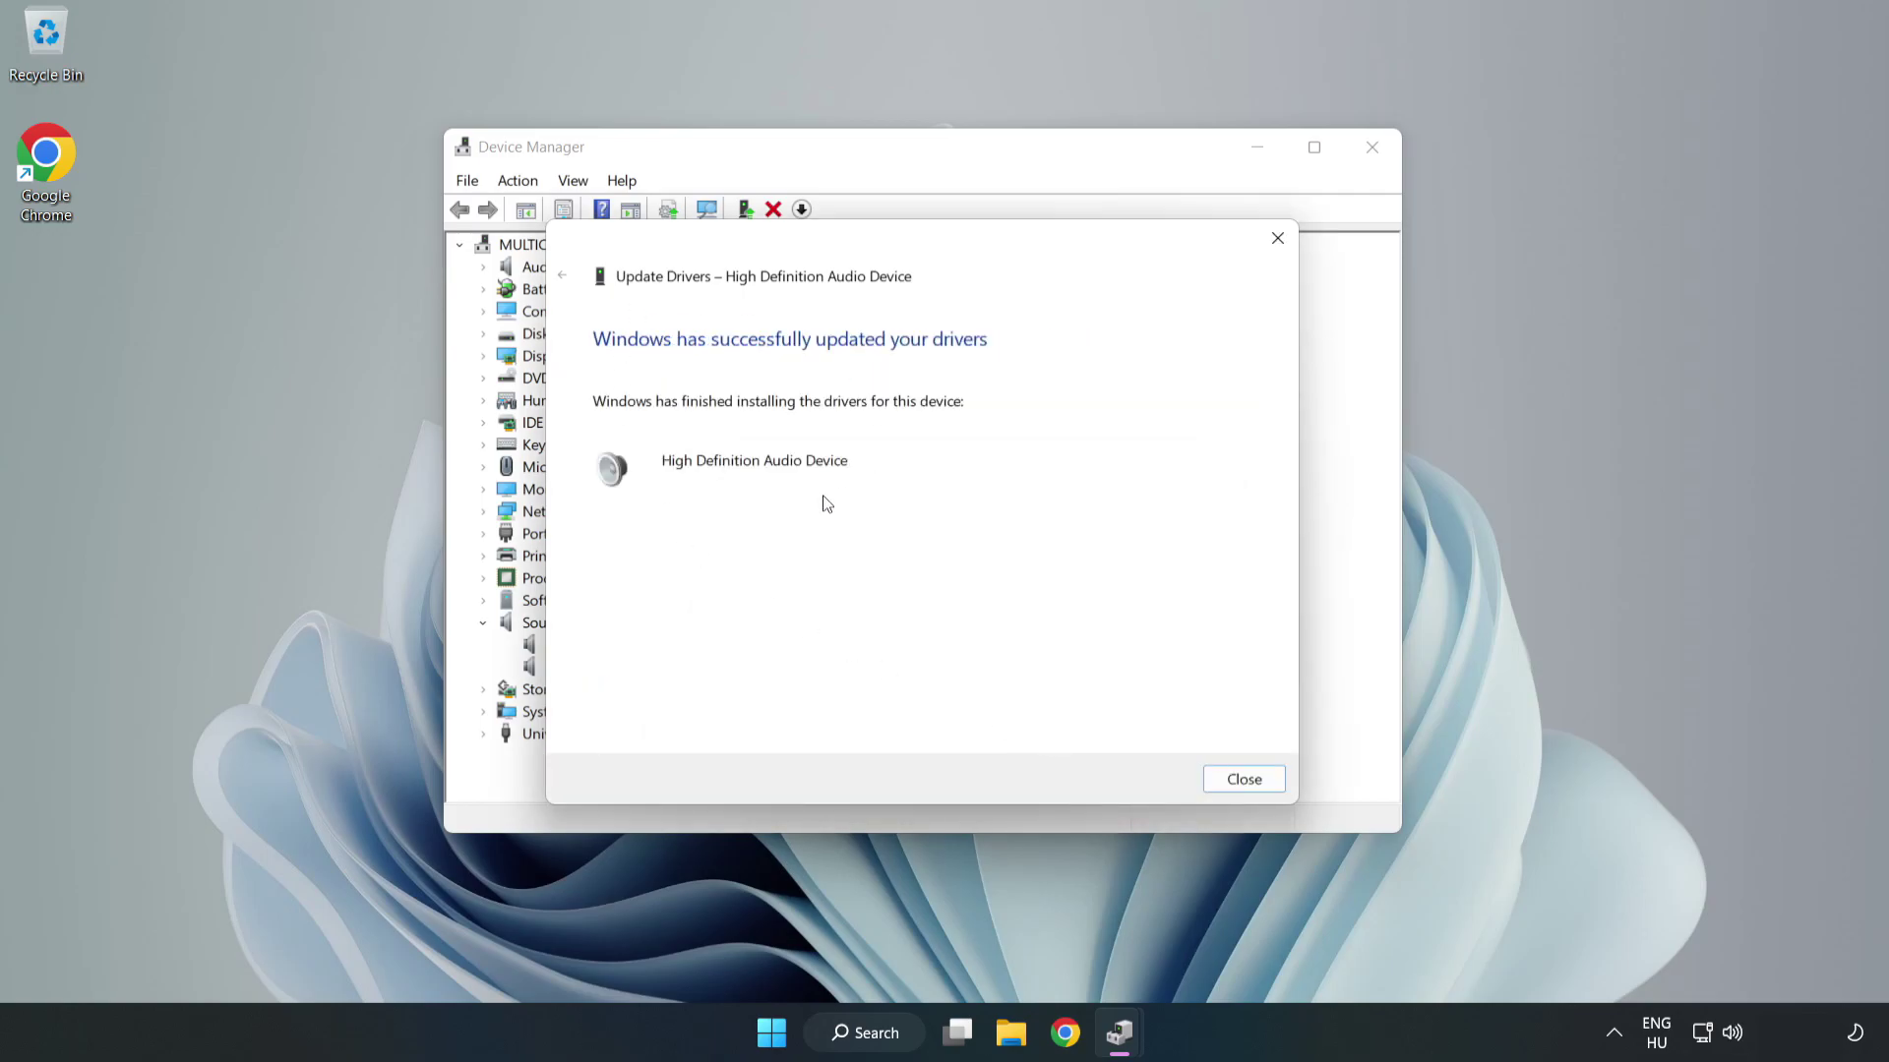
- Close the Update Drivers wizard and Device Manager to return to the desktop
click(1243, 781)
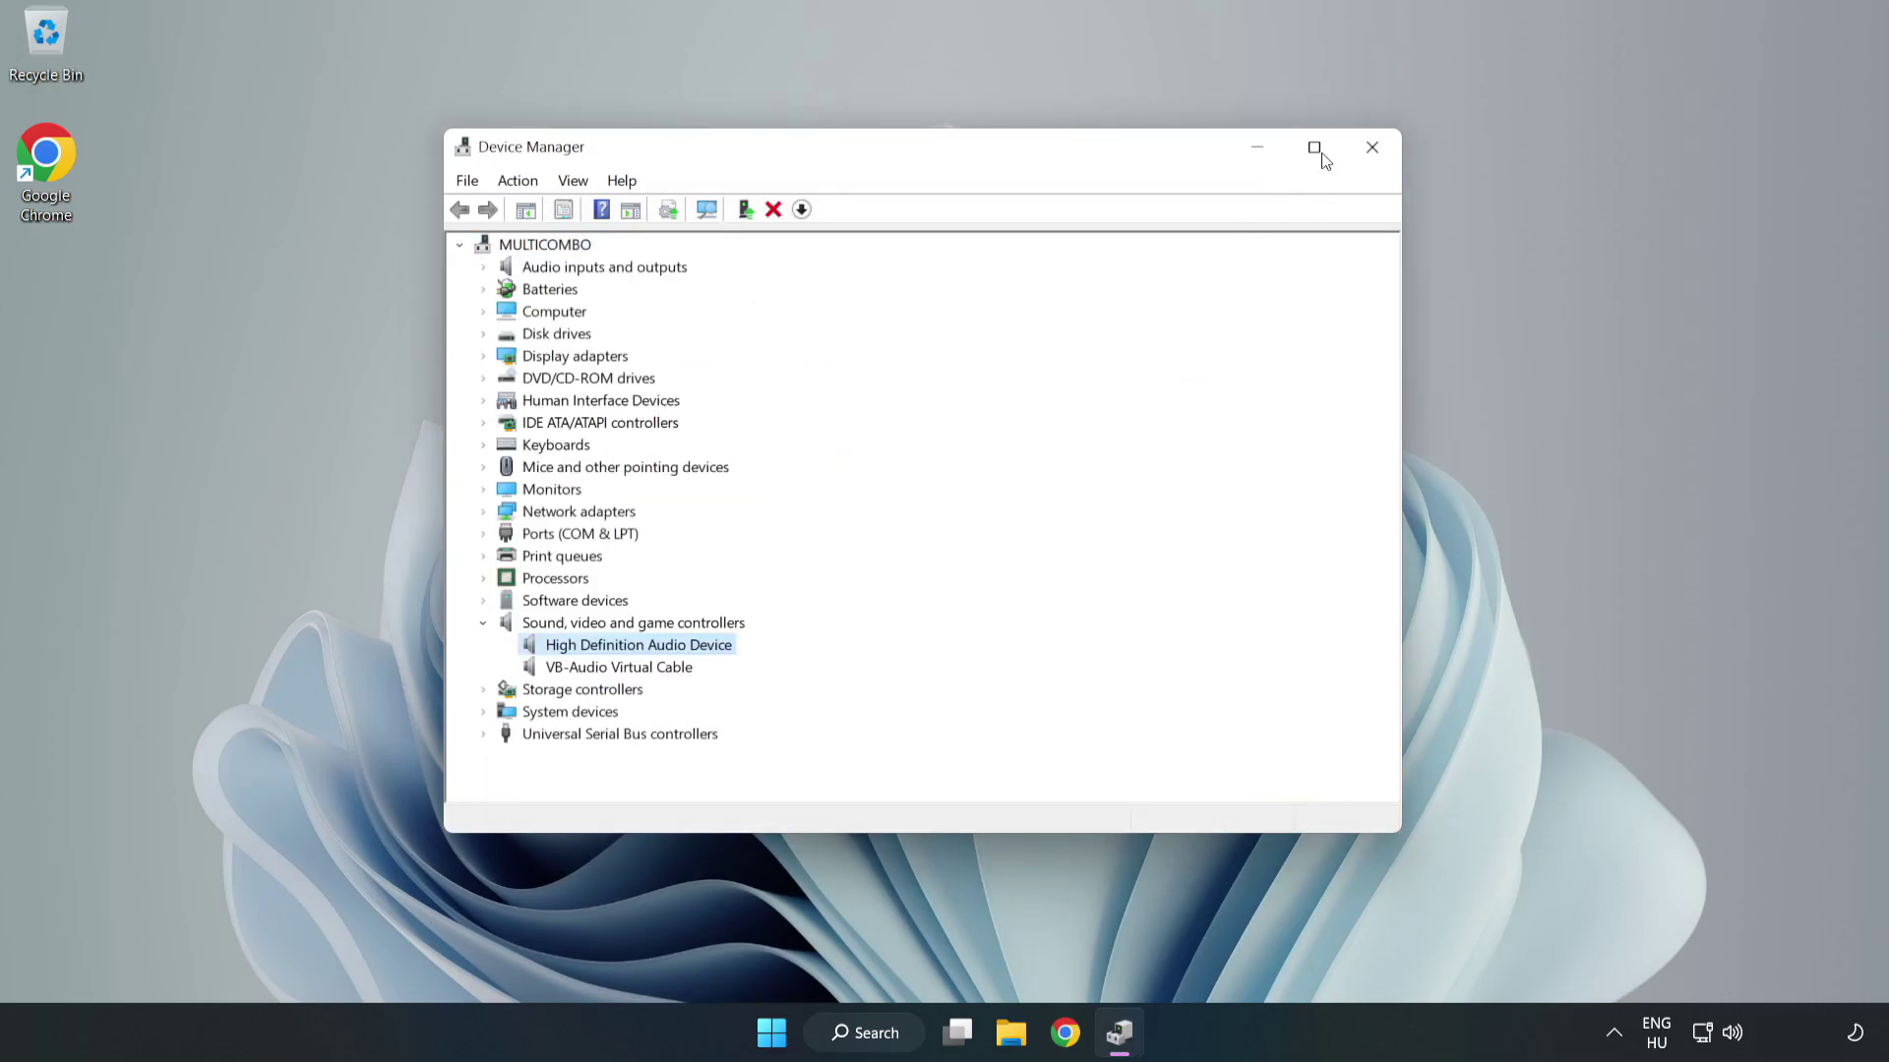
click(1368, 149)
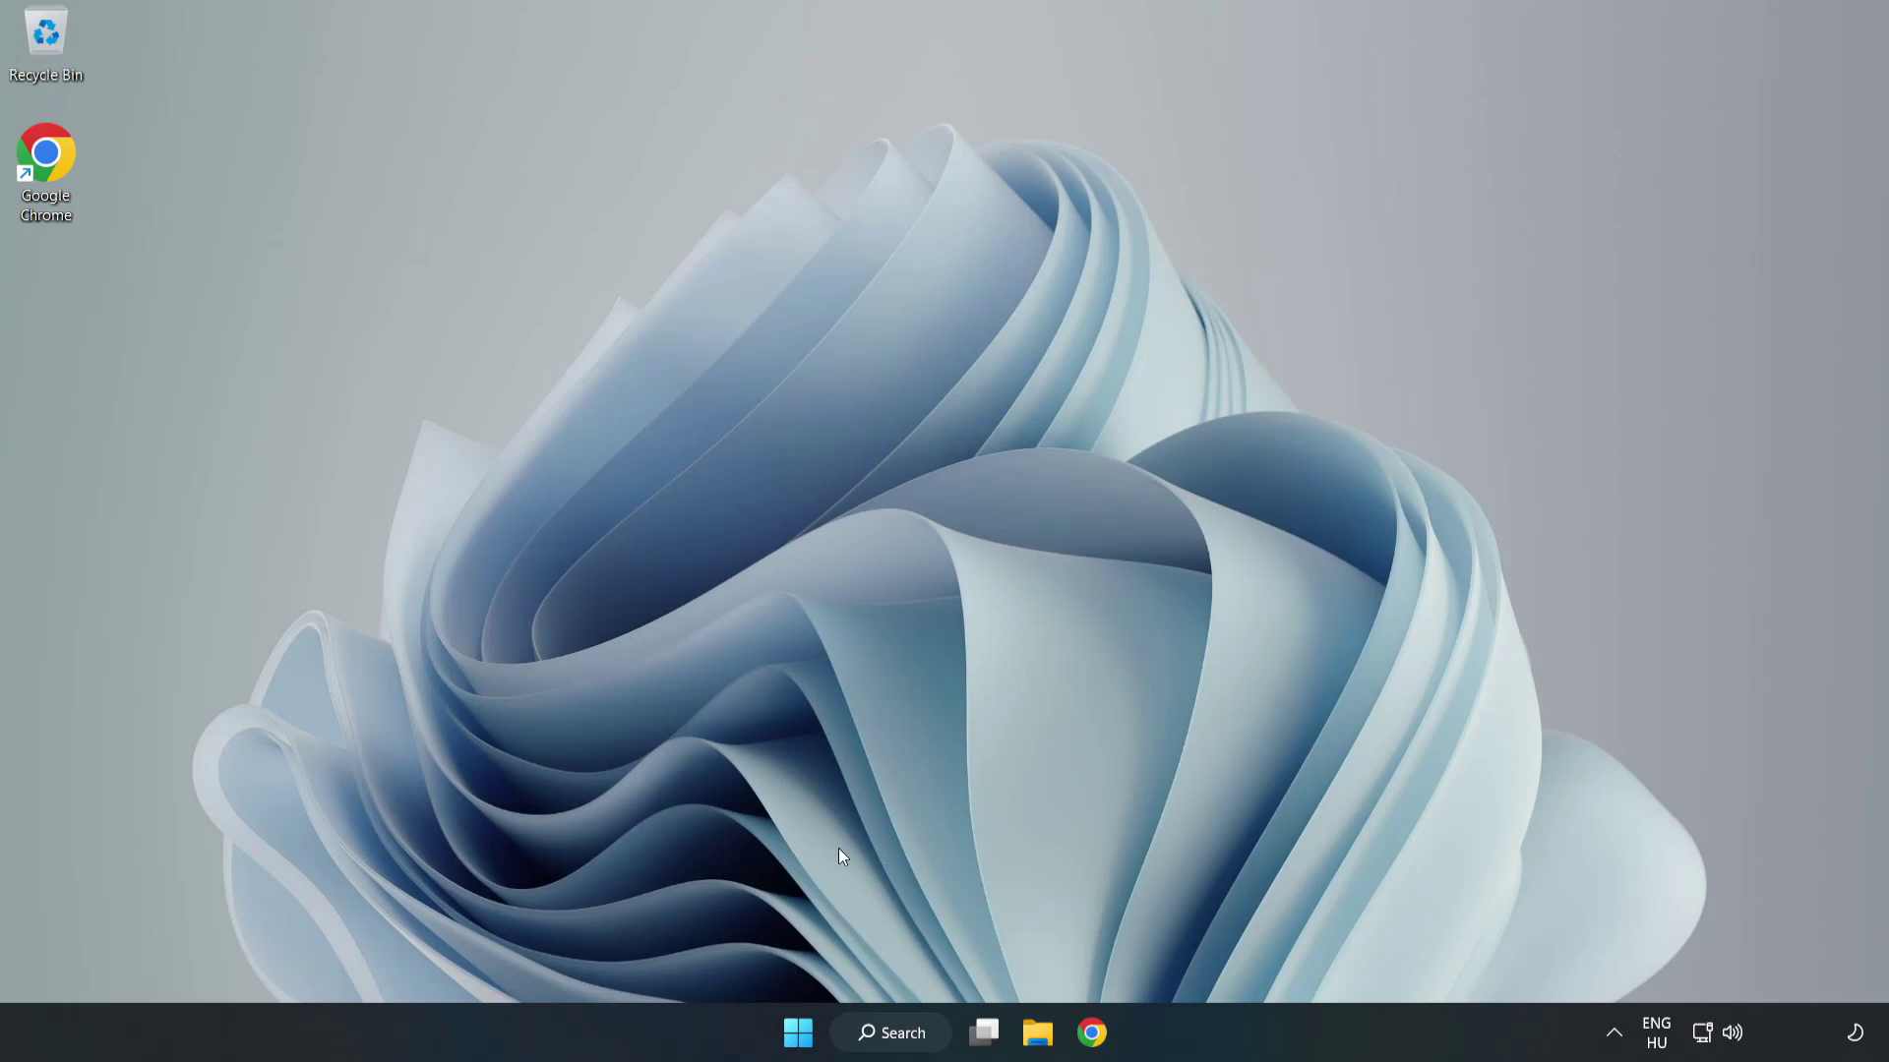
click(798, 1031)
- Run Troubleshoot sound problems from the taskbar speaker icon's menu
right_click(1737, 1033)
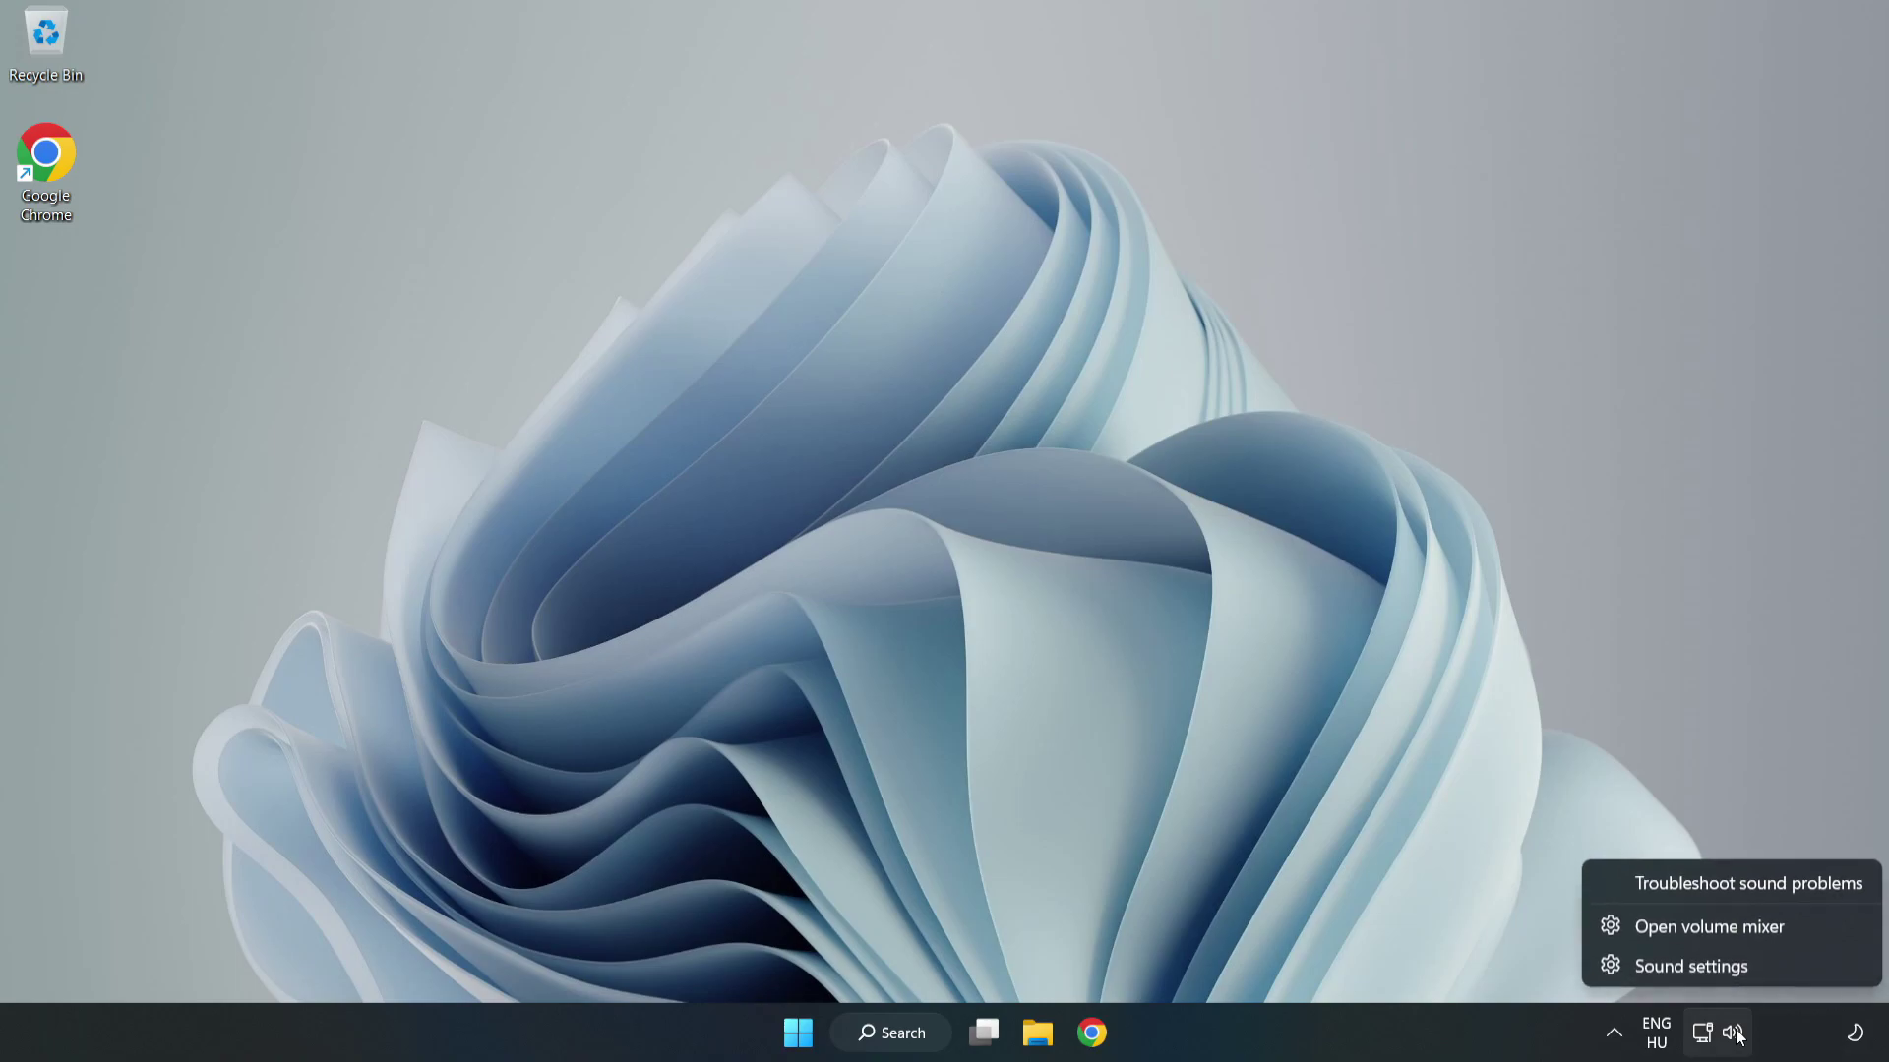
click(1706, 884)
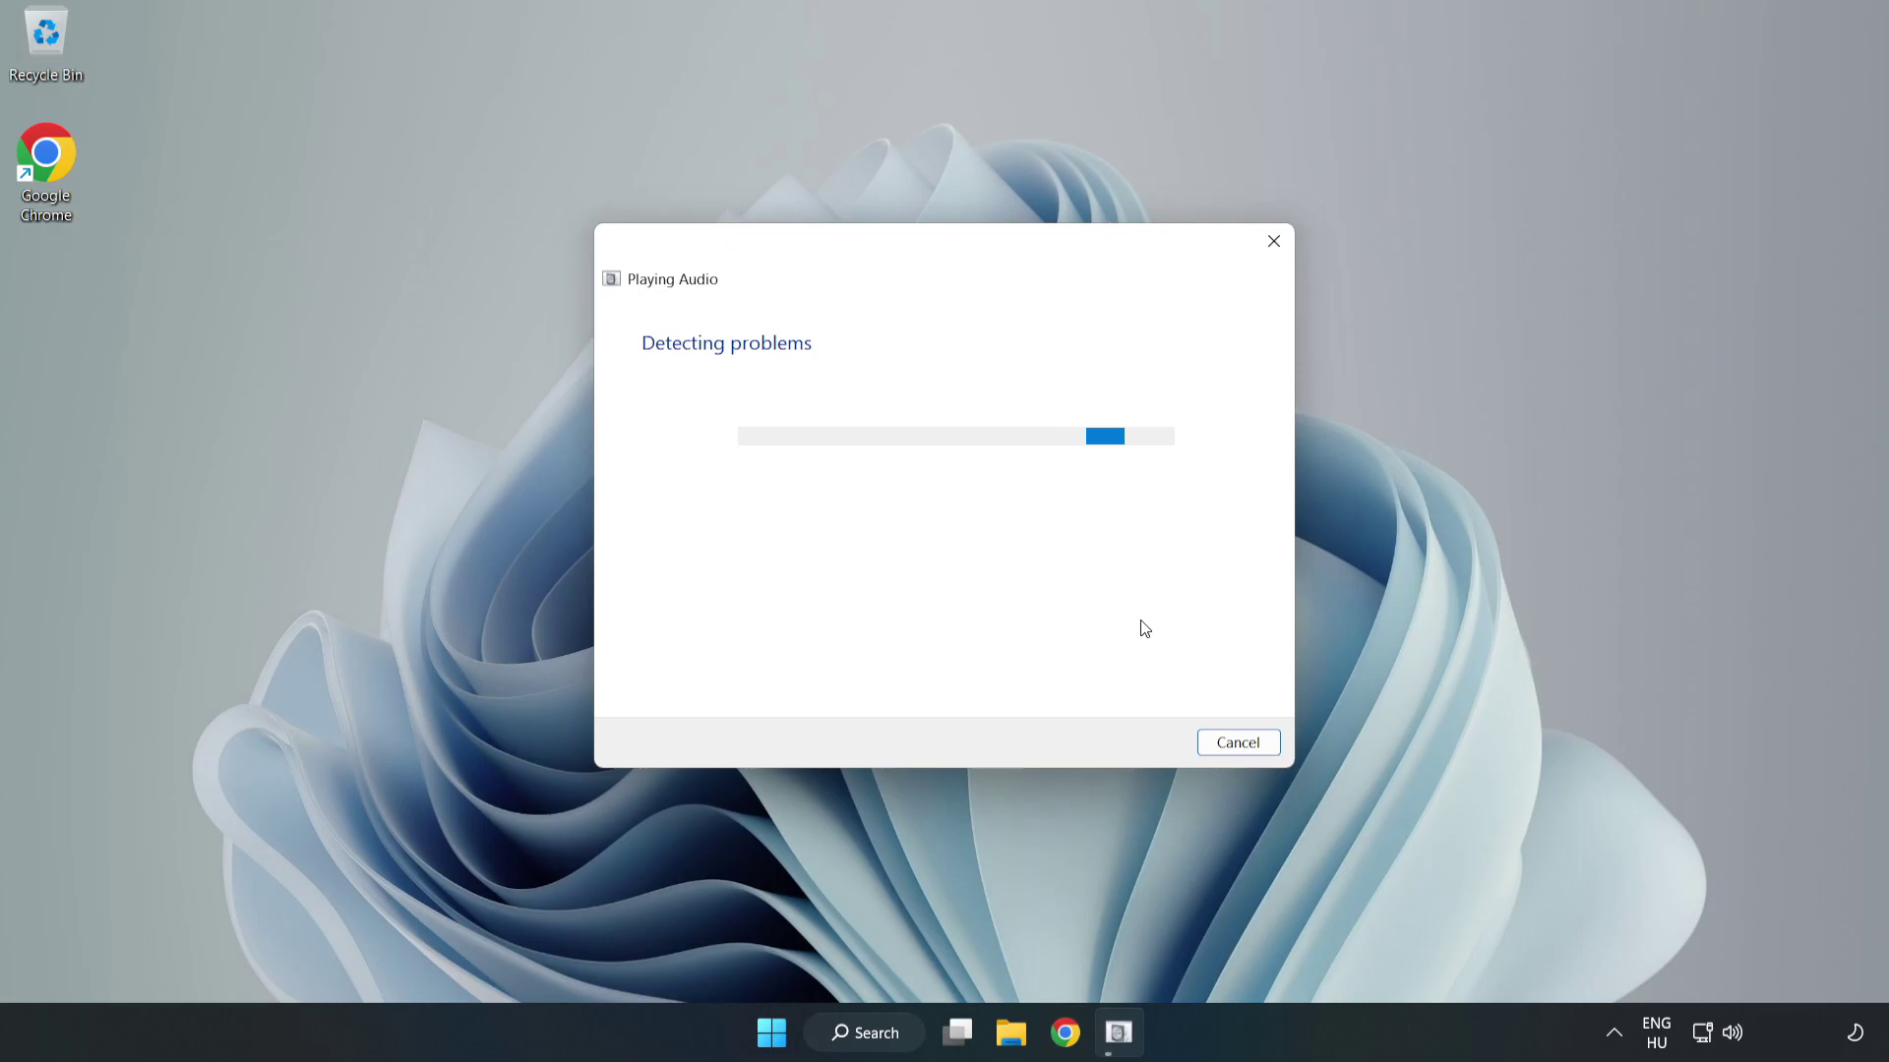